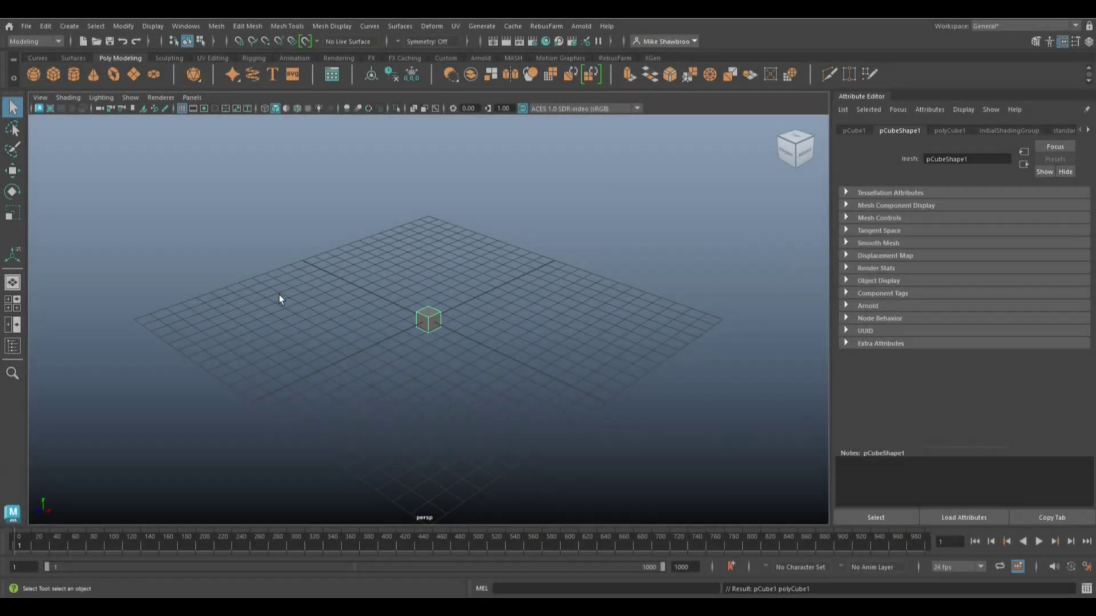
- Give the cube 2 subdivisions and raise its top centre edge into a roof peak
{"action": "left_click", "coordinate": [949, 130]}
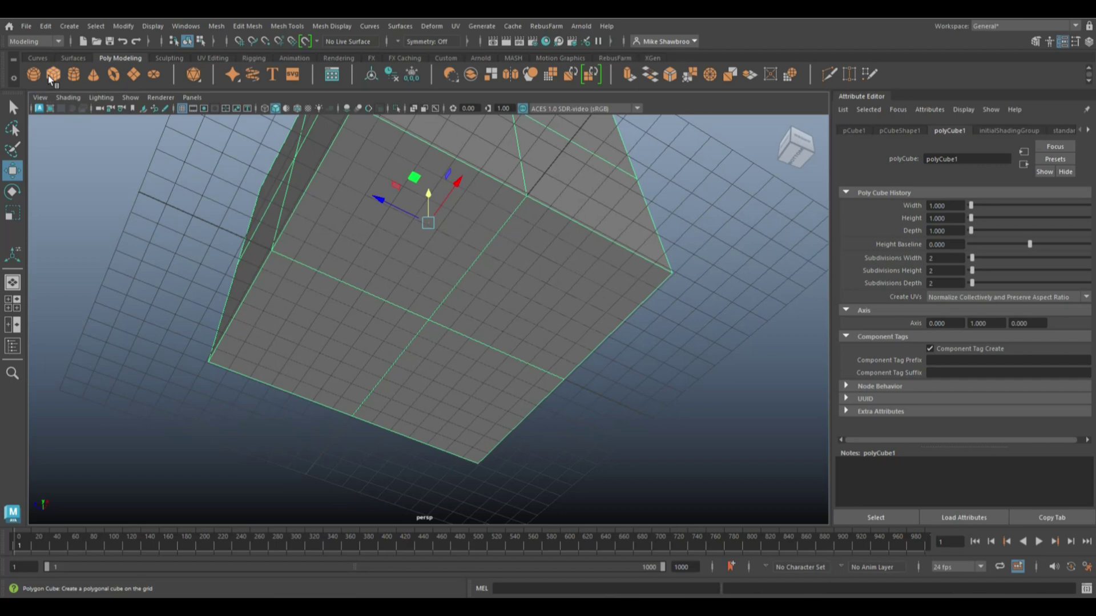
{"action": "right_click", "coordinate": [374, 230]}
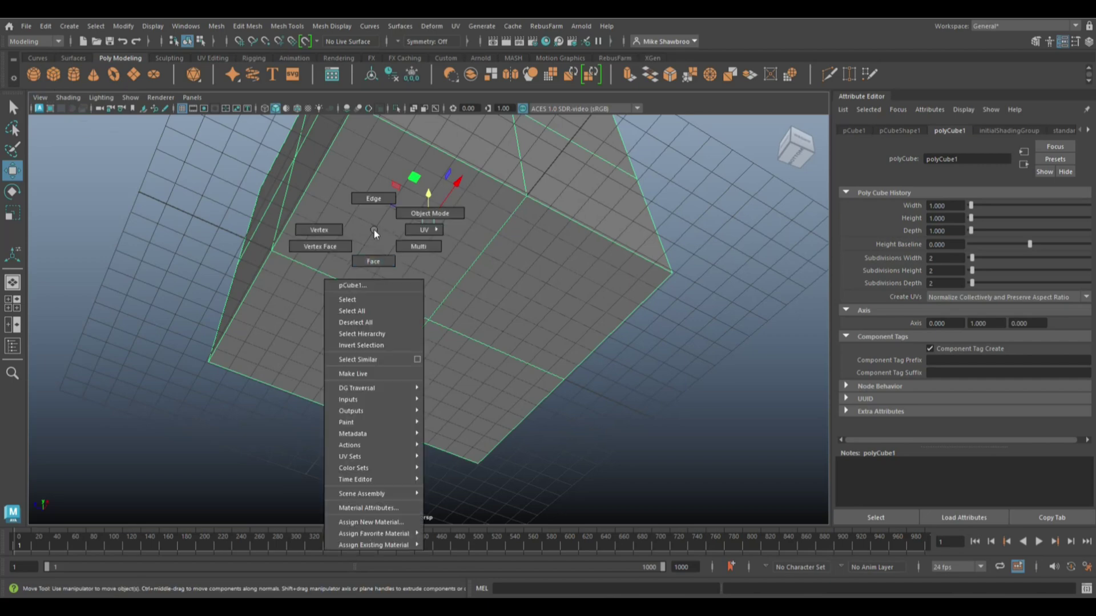
{"action": "left_click", "coordinate": [373, 261]}
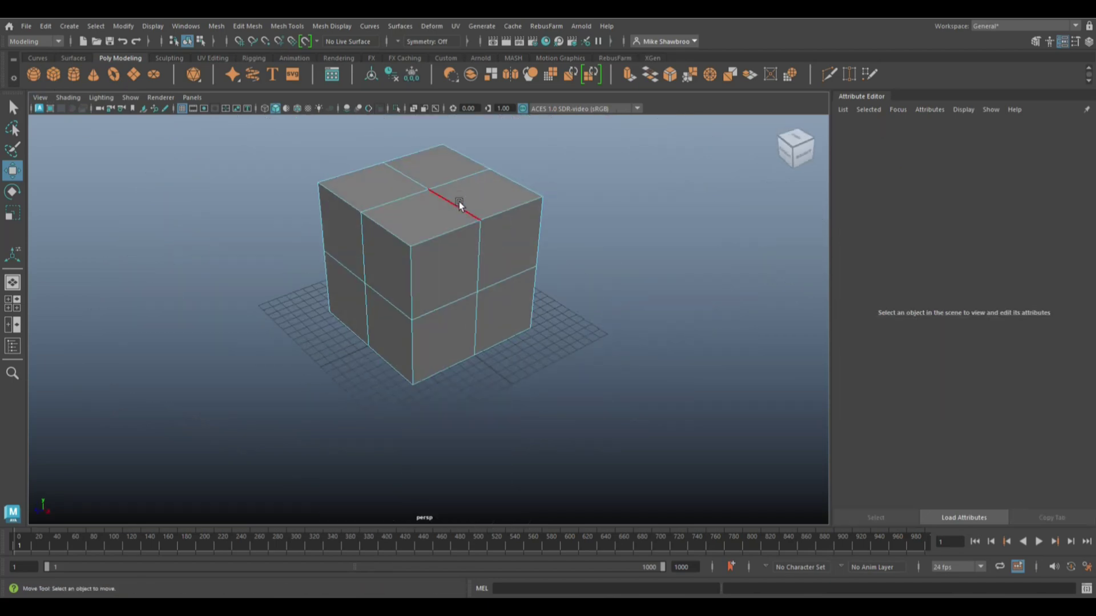
{"action": "left_click", "coordinate": [459, 201]}
{"action": "mouse_move", "coordinate": [426, 145]}
{"action": "left_mouse_down"}
{"action": "mouse_move", "coordinate": [430, 26]}
{"action": "mouse_move", "coordinate": [536, 430]}
{"action": "mouse_move", "coordinate": [430, 304]}
{"action": "left_mouse_up"}
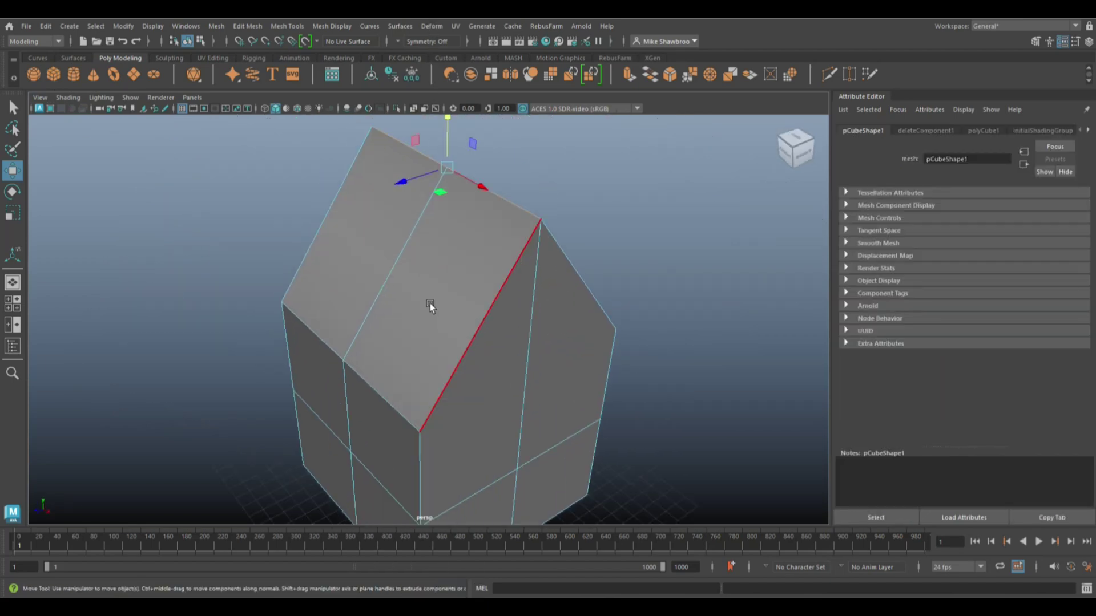
- Extrude the two roof faces with thickness 0.5
{"action": "key", "text": "ctrl+F11"}
{"action": "mouse_move", "coordinate": [656, 361]}
{"action": "left_mouse_down", "text": "alt"}
{"action": "mouse_move", "coordinate": [370, 376]}
{"action": "mouse_move", "coordinate": [514, 386]}
{"action": "left_mouse_up", "text": "alt"}
{"action": "key", "text": "ctrl+e"}
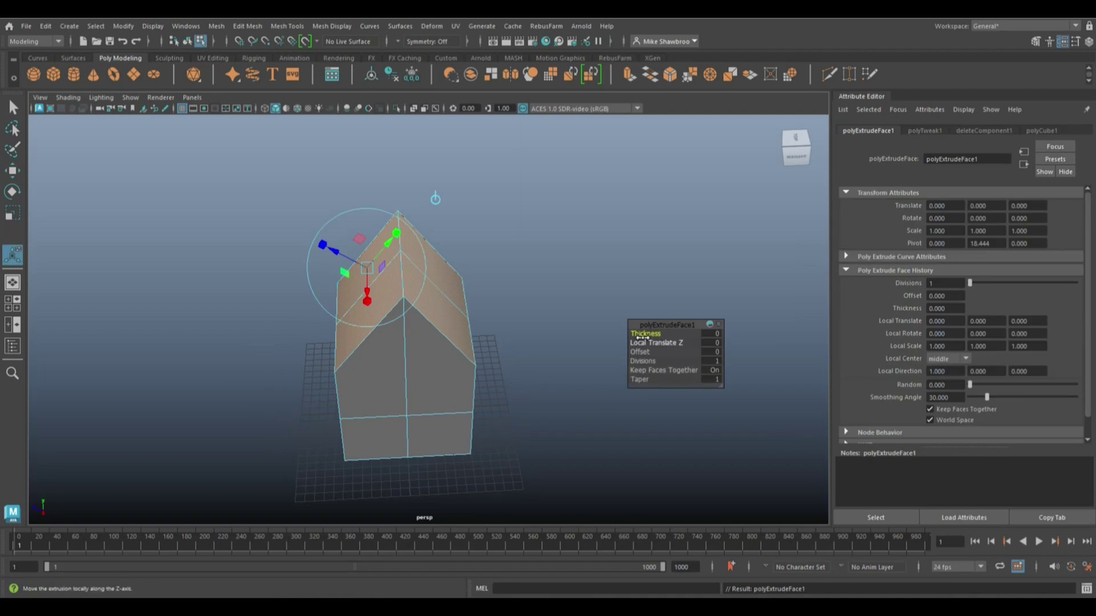
{"action": "left_click_drag", "start_coordinate": [653, 337], "coordinate": [657, 334]}
{"action": "left_click", "coordinate": [543, 424]}
- From another side of the house, select a roof face and extrude it
{"action": "mouse_move", "coordinate": [542, 423]}
{"action": "left_mouse_down", "text": "alt"}
{"action": "mouse_move", "coordinate": [431, 407]}
{"action": "mouse_move", "coordinate": [476, 242]}
{"action": "left_mouse_up", "text": "alt"}
{"action": "mouse_move", "coordinate": [244, 377]}
{"action": "left_mouse_down", "text": "alt"}
{"action": "mouse_move", "coordinate": [443, 223]}
{"action": "mouse_move", "coordinate": [413, 389]}
{"action": "left_mouse_up", "text": "alt"}
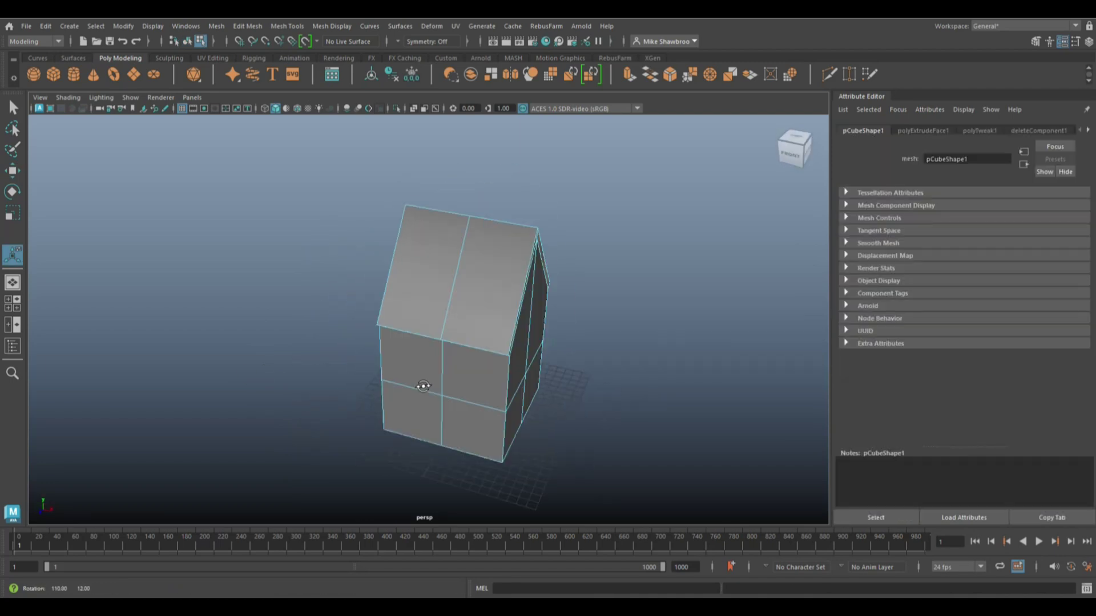
{"action": "left_click", "coordinate": [414, 390]}
{"action": "key", "text": "ctrl+e"}
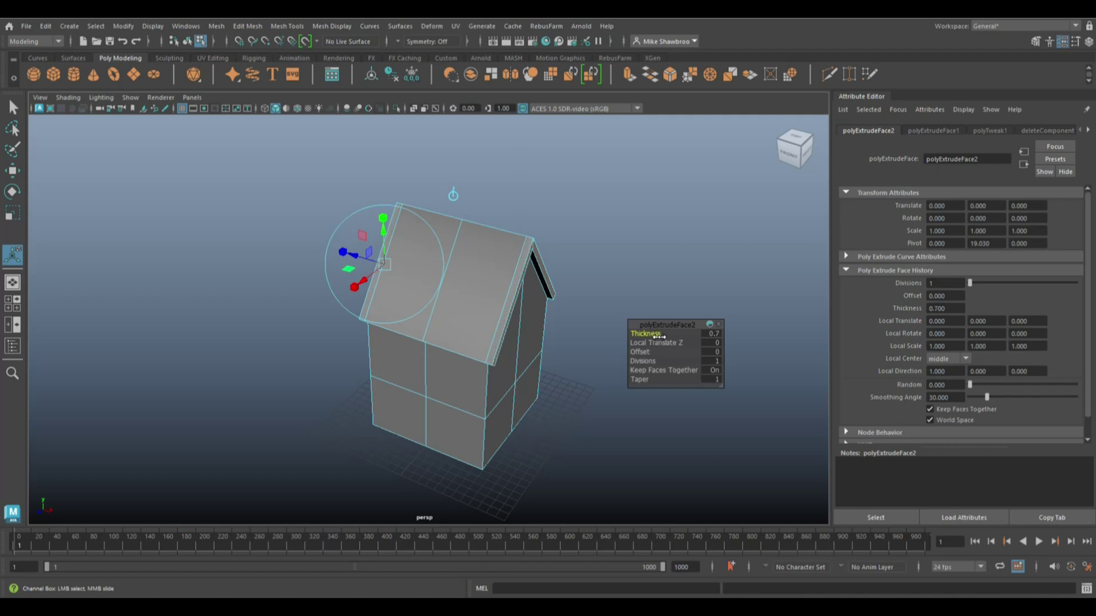
- Raise the roof extrusion thickness to 1.6 for a deeper overhang
{"action": "left_click_drag", "start_coordinate": [660, 337], "coordinate": [665, 341]}
{"action": "left_click", "coordinate": [552, 482]}
{"action": "mouse_move", "coordinate": [552, 482]}
{"action": "left_mouse_down", "text": "alt"}
{"action": "mouse_move", "coordinate": [484, 455]}
{"action": "mouse_move", "coordinate": [717, 447]}
{"action": "mouse_move", "coordinate": [531, 484]}
{"action": "mouse_move", "coordinate": [611, 403]}
{"action": "mouse_move", "coordinate": [617, 415]}
{"action": "mouse_move", "coordinate": [600, 341]}
{"action": "mouse_move", "coordinate": [557, 375]}
{"action": "mouse_move", "coordinate": [434, 246]}
{"action": "left_mouse_up", "text": "alt"}
- Create a polygon plane, scale it into a large ground, and place it under the house
{"action": "left_click", "coordinate": [133, 75]}
{"action": "key", "text": "r"}
{"action": "key", "text": "w"}
{"action": "left_click", "coordinate": [618, 415]}
{"action": "left_click", "coordinate": [406, 392]}
- Stretch the box into a plank and lower it to the roof edge in wireframe side view
{"action": "key", "text": "r"}
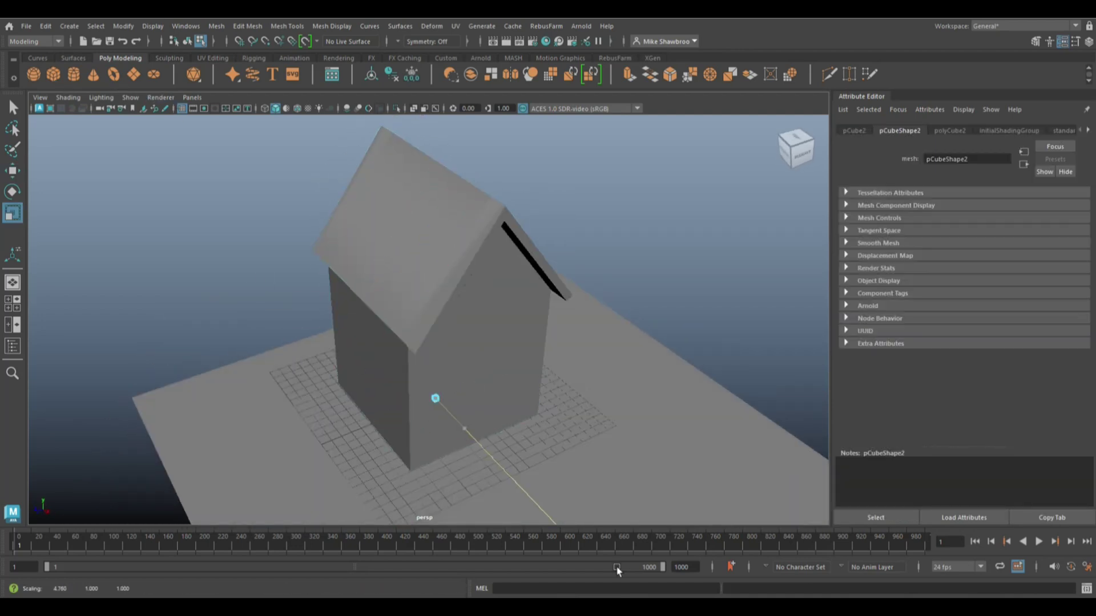
{"action": "mouse_move", "coordinate": [454, 418]}
{"action": "left_mouse_down"}
{"action": "mouse_move", "coordinate": [476, 440]}
{"action": "mouse_move", "coordinate": [454, 197]}
{"action": "left_mouse_up"}
{"action": "key", "text": "w"}
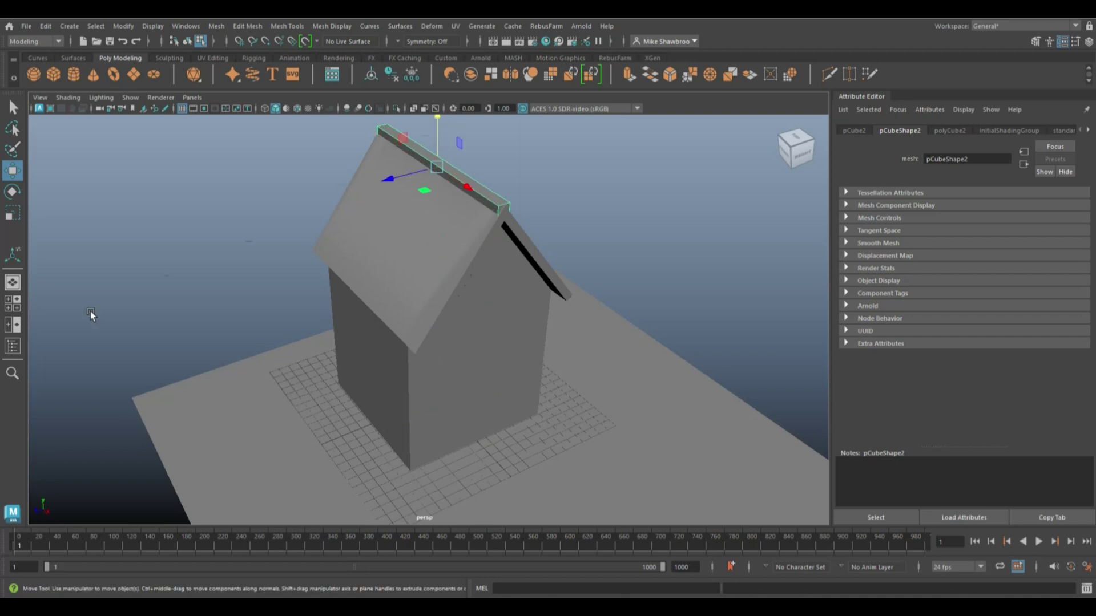
{"action": "key", "text": "space"}
{"action": "key", "text": "space"}
{"action": "scroll", "coordinate": [624, 469], "scroll_direction": "down", "scroll_amount": 3}
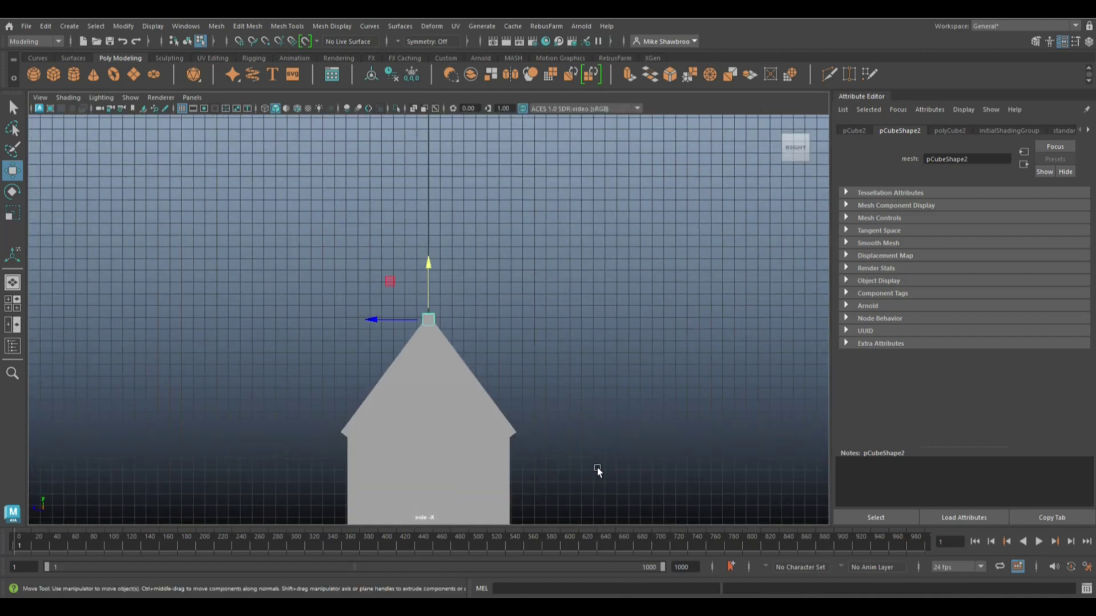
{"action": "key", "text": "4"}
{"action": "left_click_drag", "start_coordinate": [430, 267], "coordinate": [431, 384]}
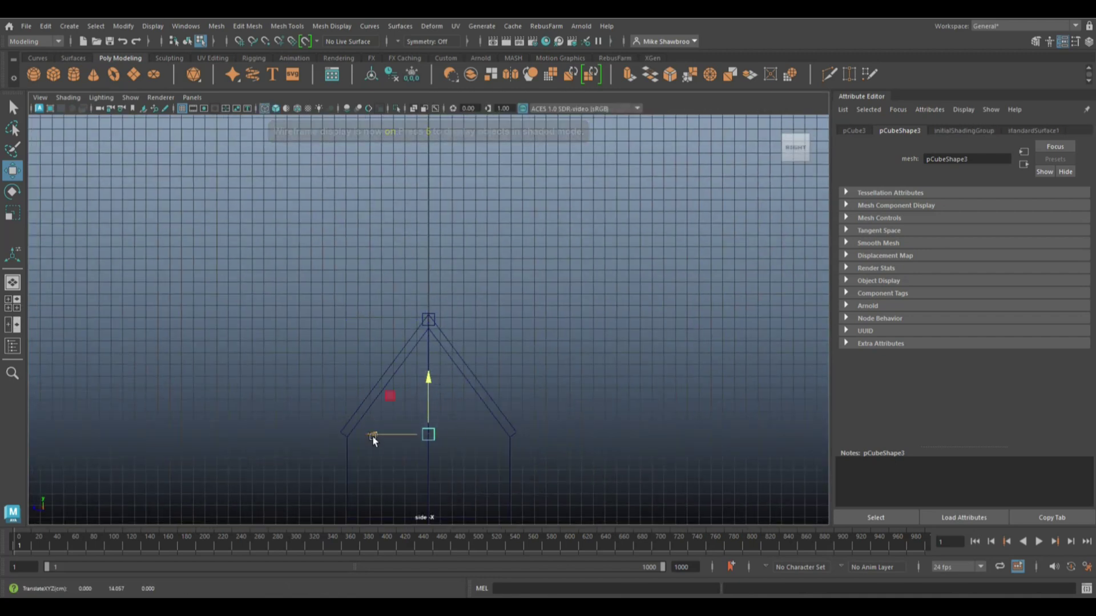
{"action": "key", "text": "f"}
- Position copies of the plank along the roof eaves as trim boards
{"action": "left_click_drag", "start_coordinate": [373, 320], "coordinate": [324, 320], "text": "shift"}
{"action": "scroll", "coordinate": [319, 348], "scroll_direction": "down", "scroll_amount": 5}
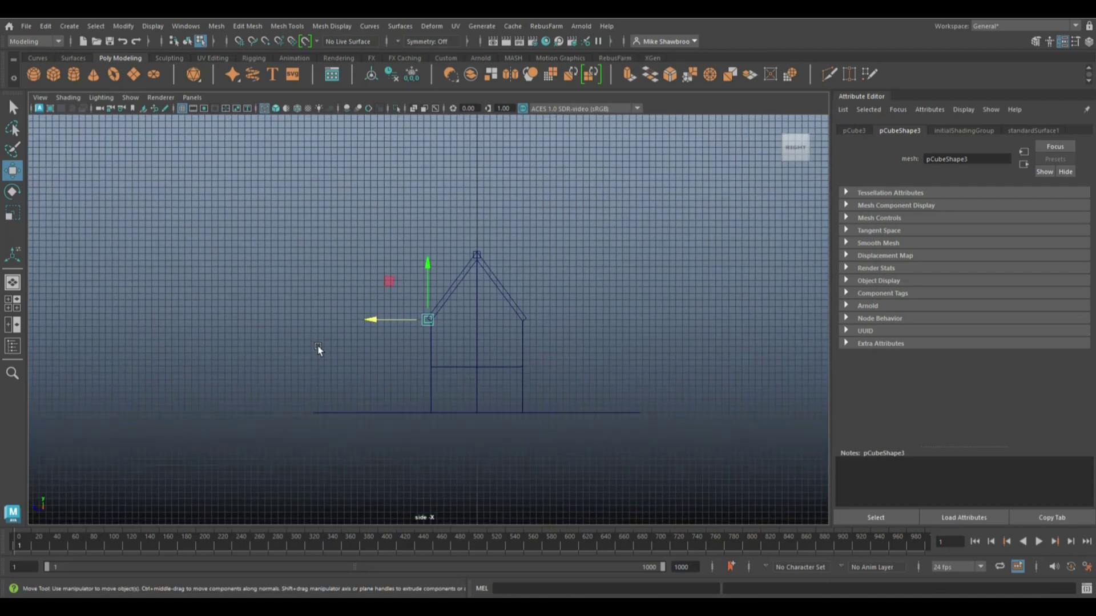
{"action": "key", "text": "f"}
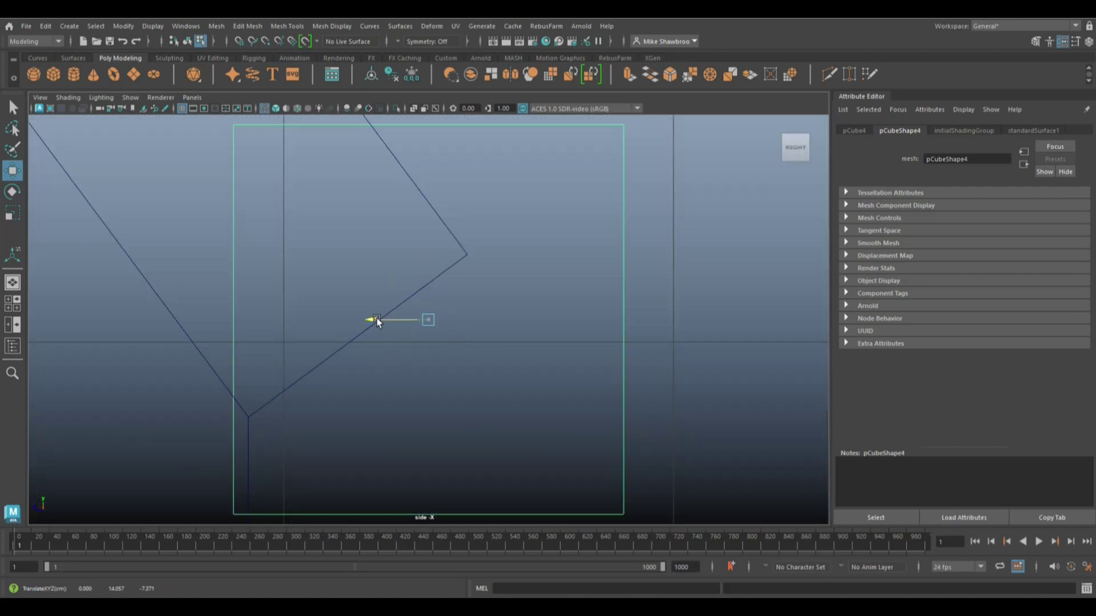
{"action": "left_click_drag", "start_coordinate": [377, 318], "coordinate": [389, 318]}
{"action": "key", "text": "space"}
{"action": "key", "text": "space"}
{"action": "left_click_drag", "start_coordinate": [645, 276], "coordinate": [532, 284], "text": "alt"}
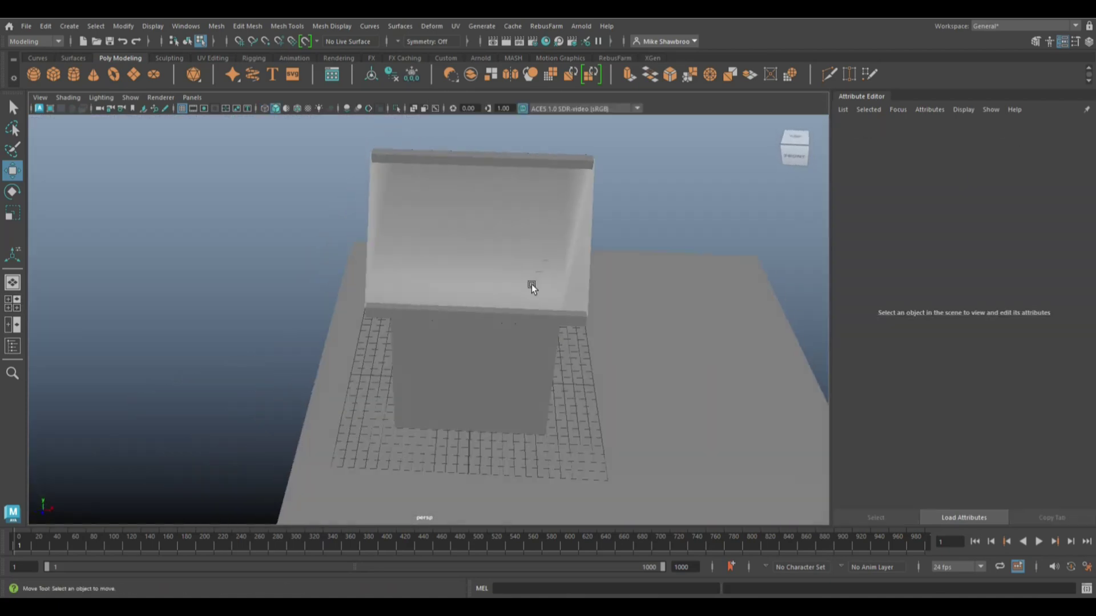
{"action": "left_click", "coordinate": [423, 318]}
- View the house from the front and select the new cube for the beam
{"action": "left_click_drag", "start_coordinate": [683, 297], "coordinate": [444, 334], "text": "alt"}
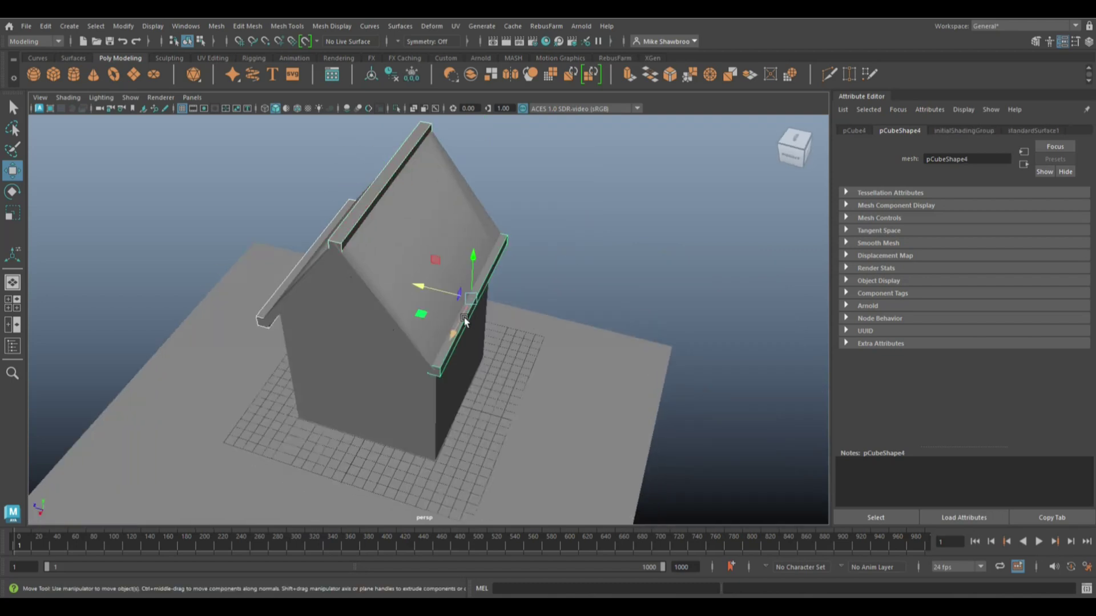
{"action": "key", "text": "r"}
{"action": "left_click", "coordinate": [601, 274]}
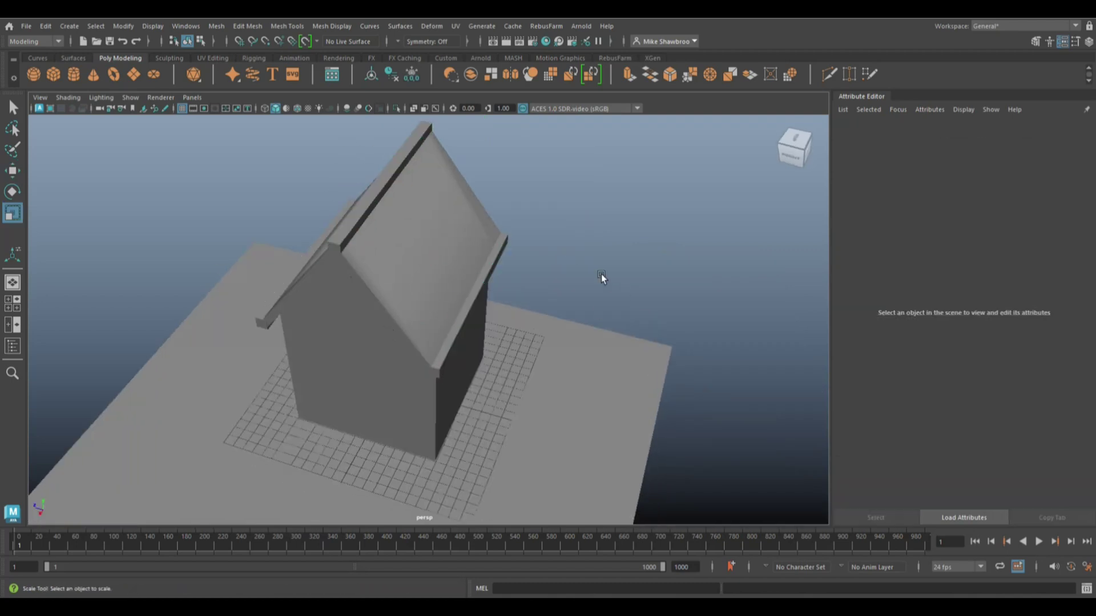
{"action": "mouse_move", "coordinate": [601, 274]}
{"action": "left_mouse_down", "text": "alt"}
{"action": "mouse_move", "coordinate": [576, 307]}
{"action": "mouse_move", "coordinate": [400, 388]}
{"action": "mouse_move", "coordinate": [374, 247]}
{"action": "left_mouse_up", "text": "alt"}
{"action": "left_click", "coordinate": [393, 394]}
- Scale the cube into a long beam about a third high and nudge it onto the ridge
{"action": "key", "text": "r"}
{"action": "left_click_drag", "start_coordinate": [513, 302], "coordinate": [378, 277]}
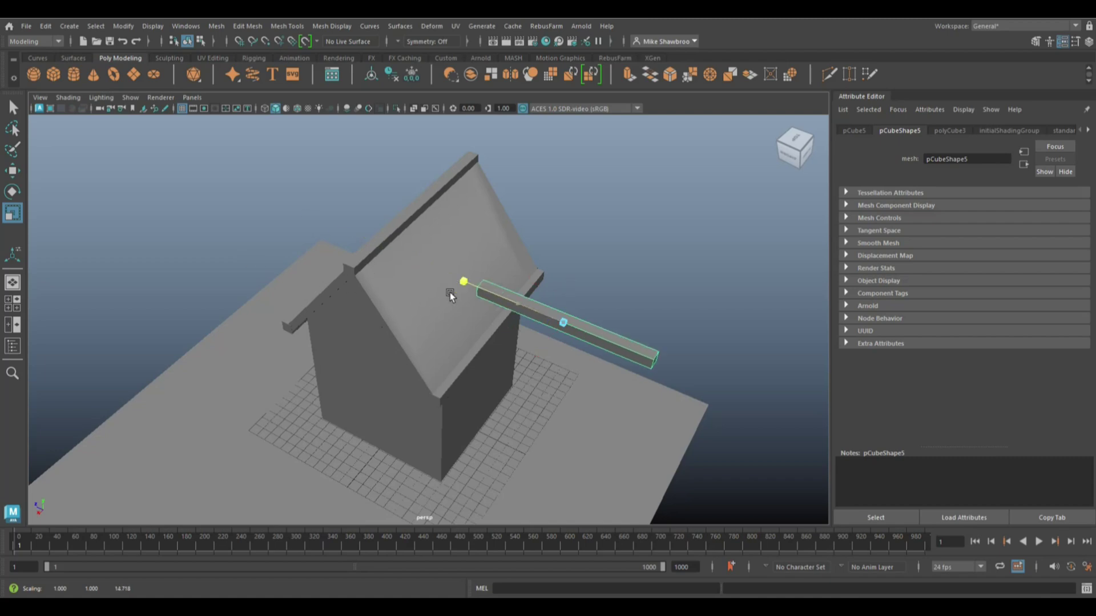
{"action": "mouse_move", "coordinate": [569, 284]}
{"action": "left_mouse_down"}
{"action": "mouse_move", "coordinate": [570, 323]}
{"action": "mouse_move", "coordinate": [461, 227]}
{"action": "left_mouse_up"}
{"action": "key", "text": "w"}
{"action": "key", "text": "space"}
{"action": "key", "text": "space"}
{"action": "scroll", "coordinate": [512, 430], "scroll_direction": "down", "scroll_amount": 3}
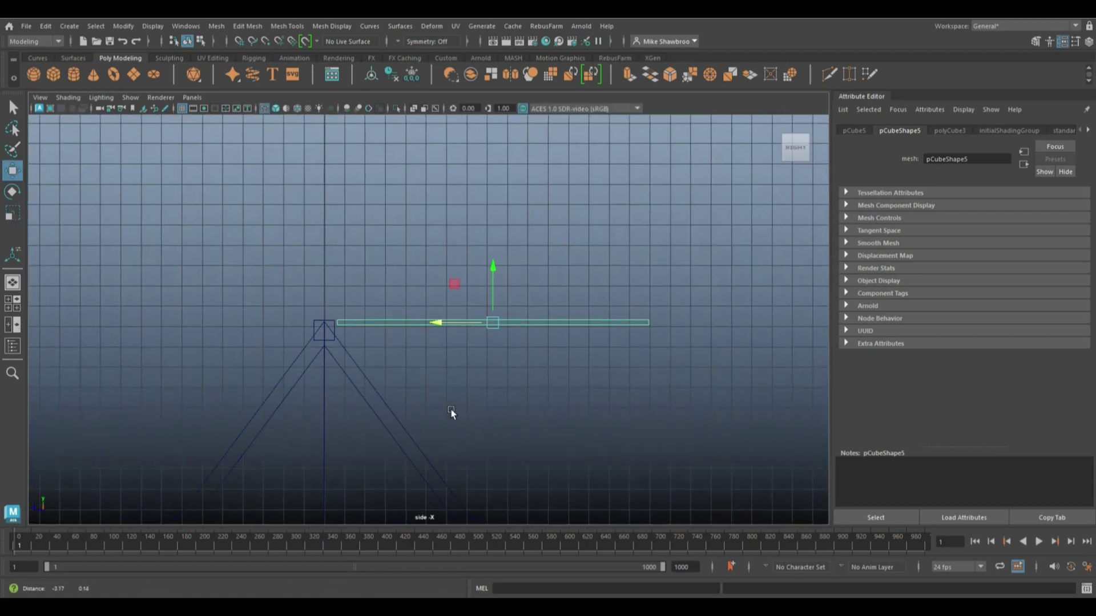
{"action": "scroll", "coordinate": [451, 409], "scroll_direction": "up", "scroll_amount": 3}
{"action": "left_click_drag", "start_coordinate": [787, 271], "coordinate": [786, 265]}
{"action": "scroll", "coordinate": [662, 389], "scroll_direction": "down", "scroll_amount": 3}
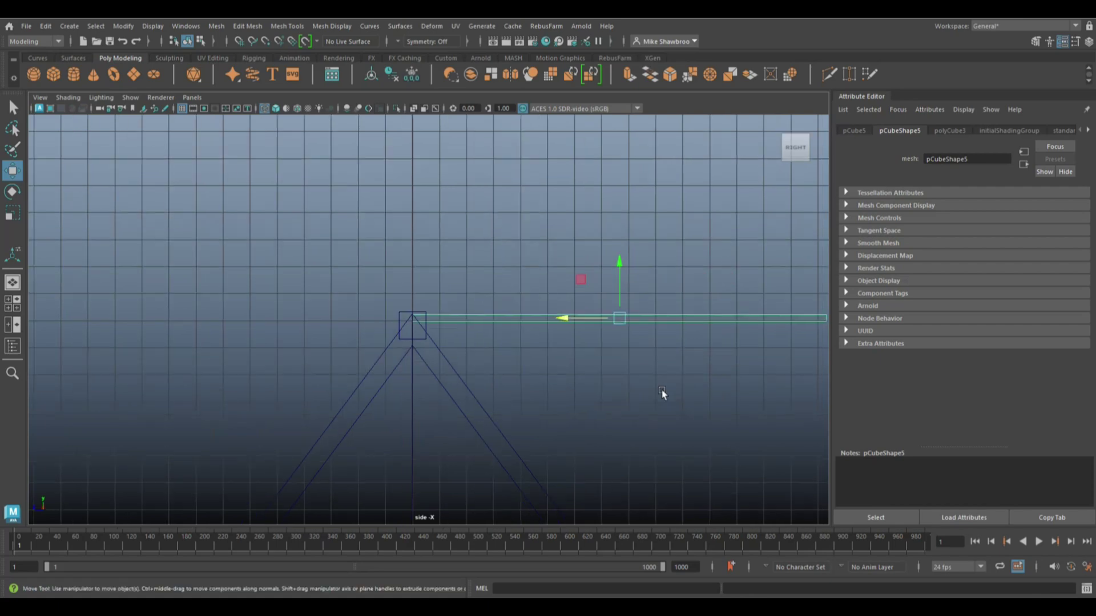
{"action": "scroll", "coordinate": [661, 392], "scroll_direction": "down", "scroll_amount": 2}
- Lower the bevel width in the beam's bevel options
{"action": "left_click", "coordinate": [12, 302]}
{"action": "left_click", "coordinate": [574, 276]}
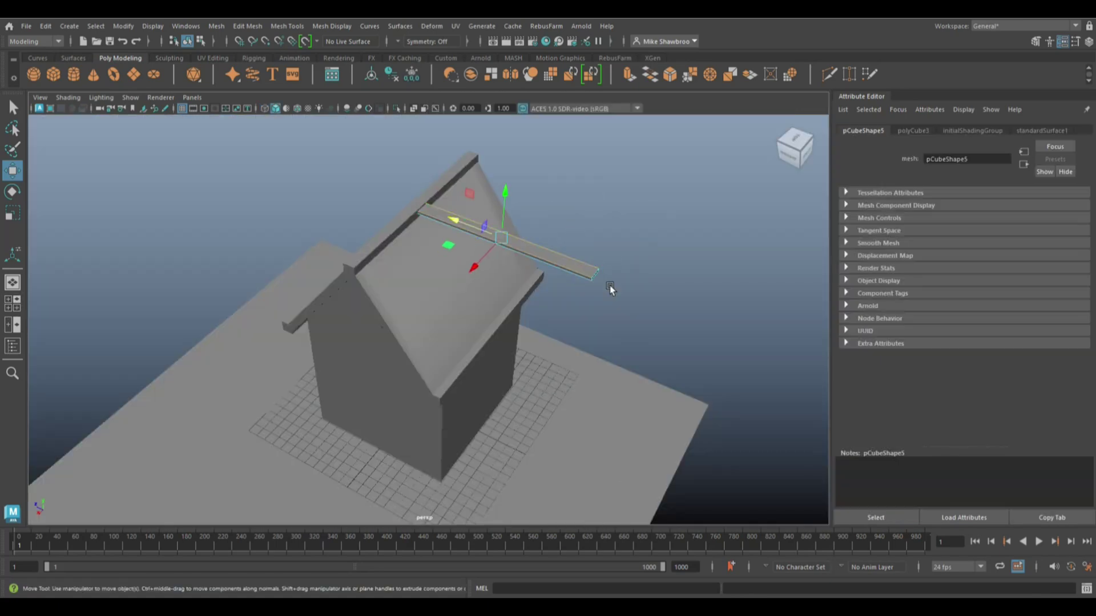
{"action": "right_click_drag", "start_coordinate": [610, 285], "coordinate": [431, 316], "text": "shift"}
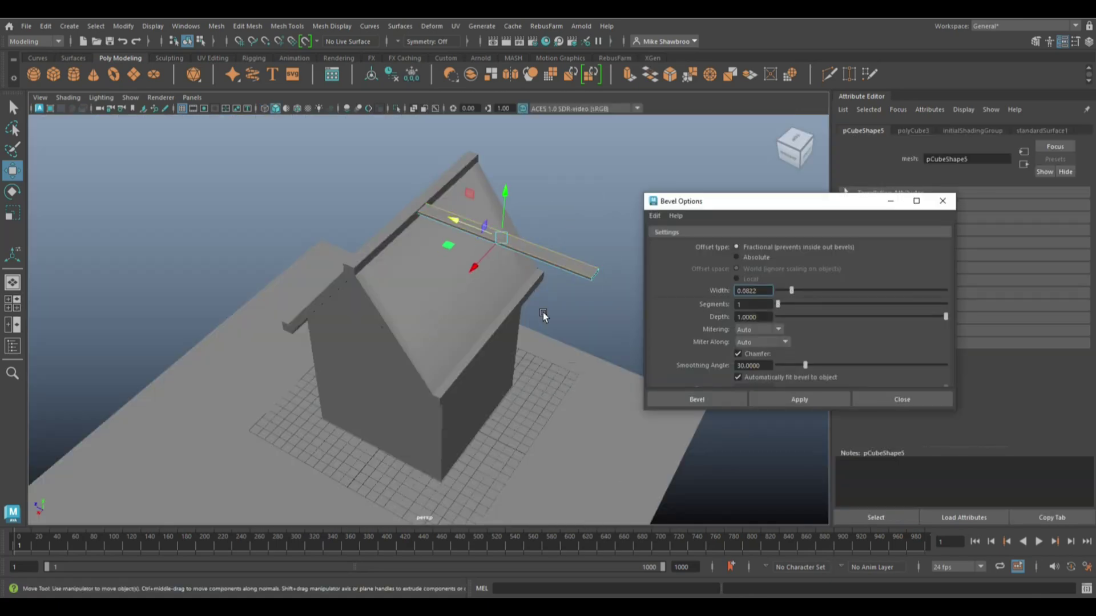
{"action": "left_click_drag", "start_coordinate": [810, 269], "coordinate": [688, 315], "text": "alt"}
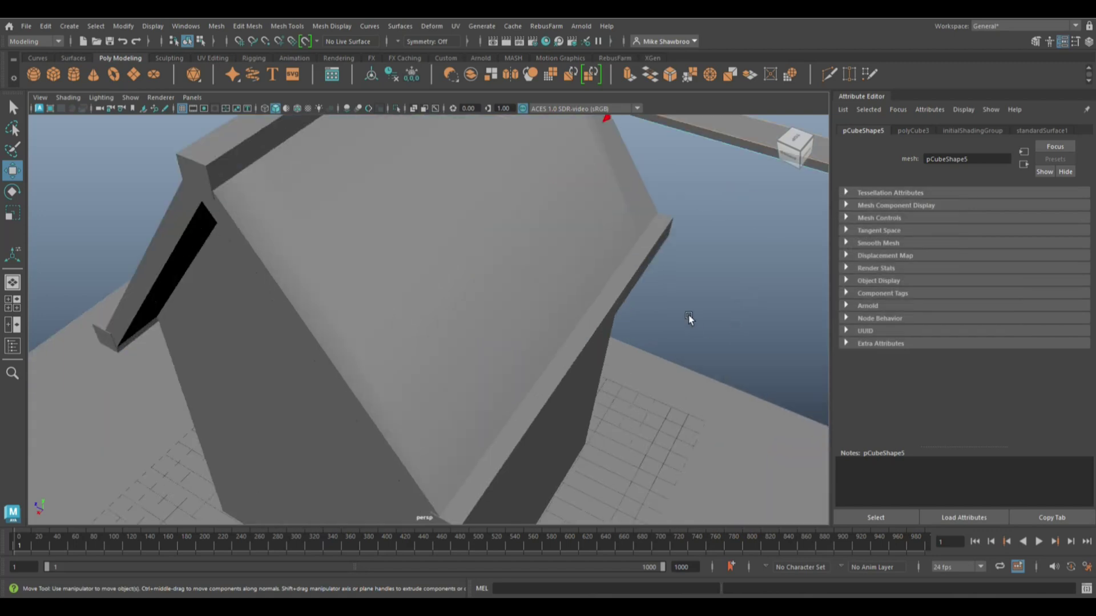
{"action": "scroll", "coordinate": [511, 325], "scroll_direction": "up", "scroll_amount": 3}
{"action": "left_click", "coordinate": [558, 299]}
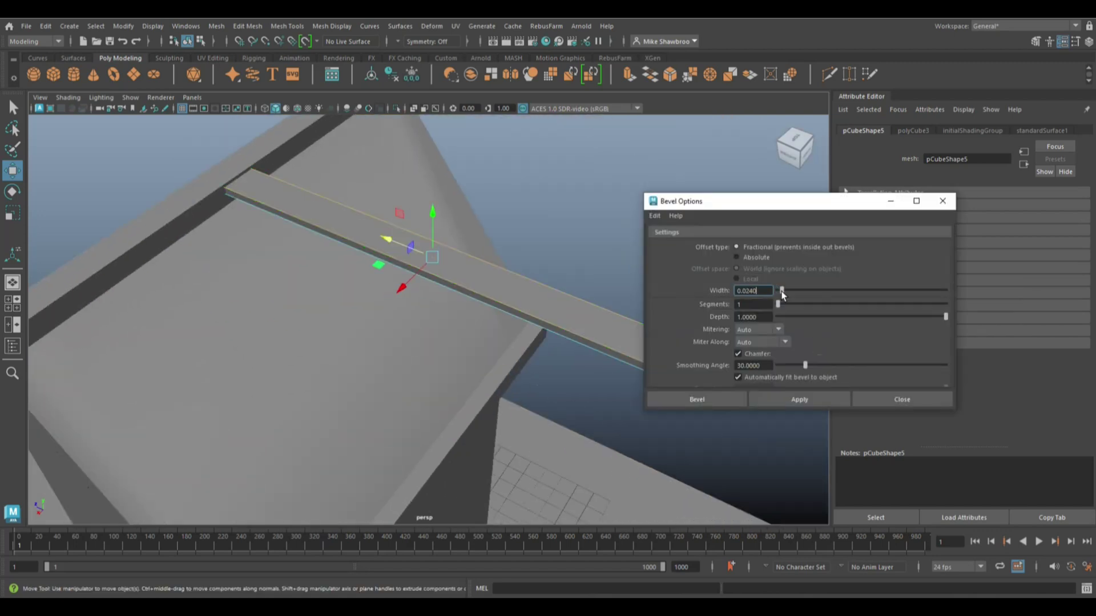
{"action": "left_click", "coordinate": [497, 245]}
- Apply Edit Mesh > Bevel to the beam's edges
{"action": "left_click", "coordinate": [320, 230]}
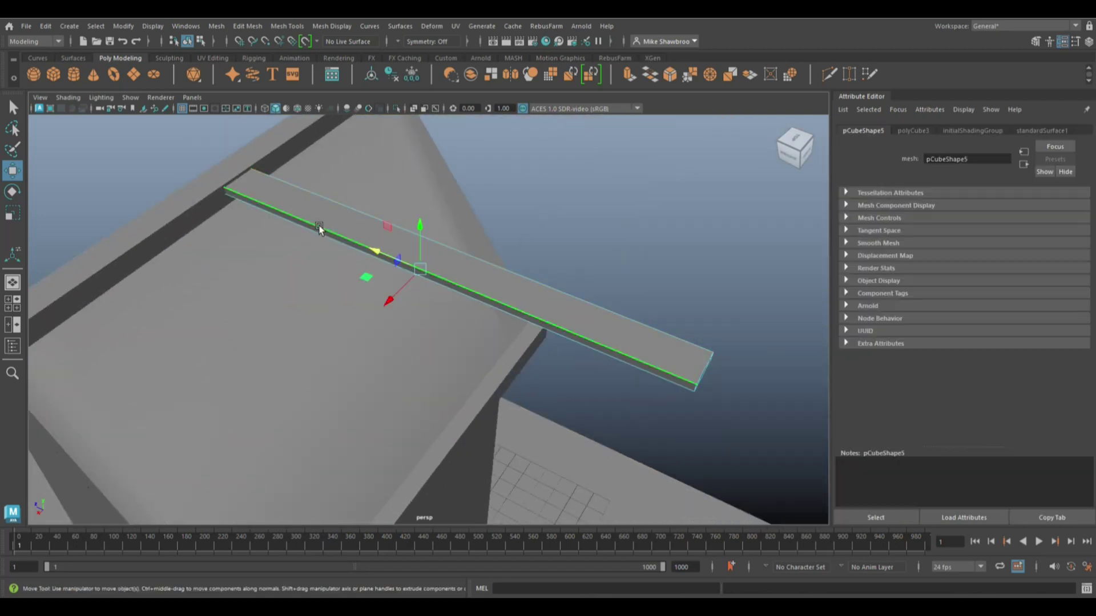
{"action": "left_click", "coordinate": [247, 26]}
{"action": "left_click", "coordinate": [277, 68]}
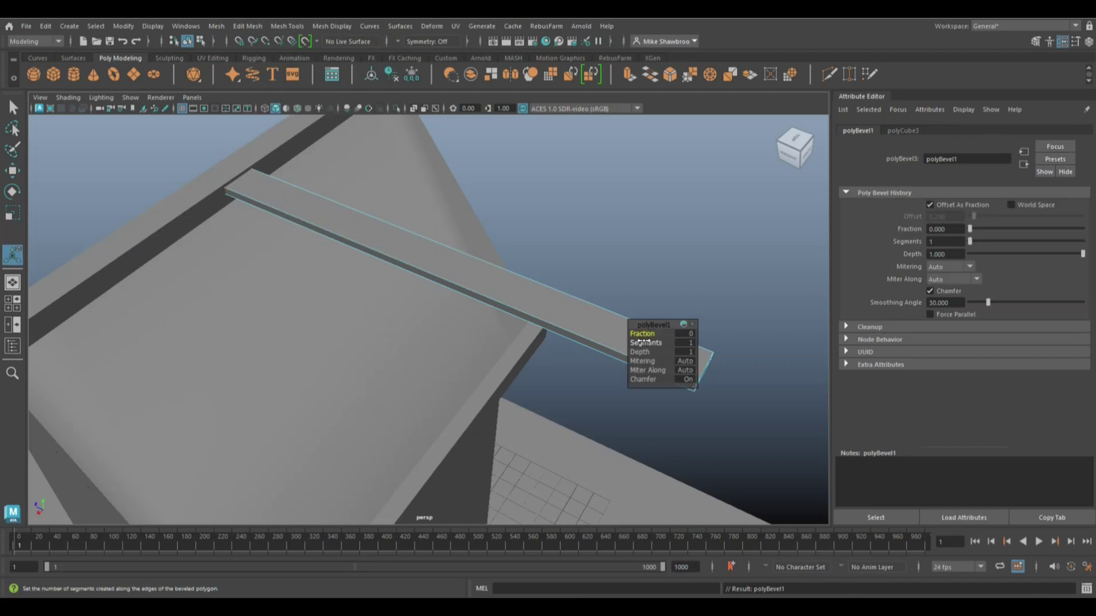
{"action": "left_click", "coordinate": [617, 262]}
{"action": "left_click", "coordinate": [653, 341]}
- In side view, move the plank's end vertices so it follows the roof slope
{"action": "key", "text": "space"}
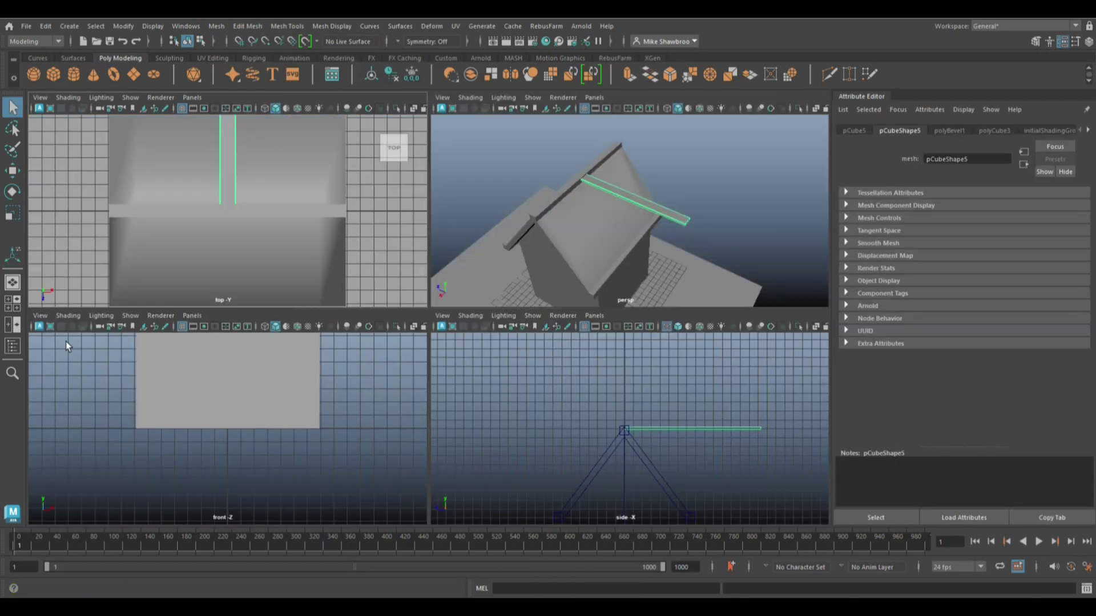
{"action": "key", "text": "space"}
{"action": "right_click_drag", "start_coordinate": [619, 195], "coordinate": [619, 165]}
{"action": "left_click_drag", "start_coordinate": [593, 194], "coordinate": [622, 252]}
{"action": "key", "text": "w"}
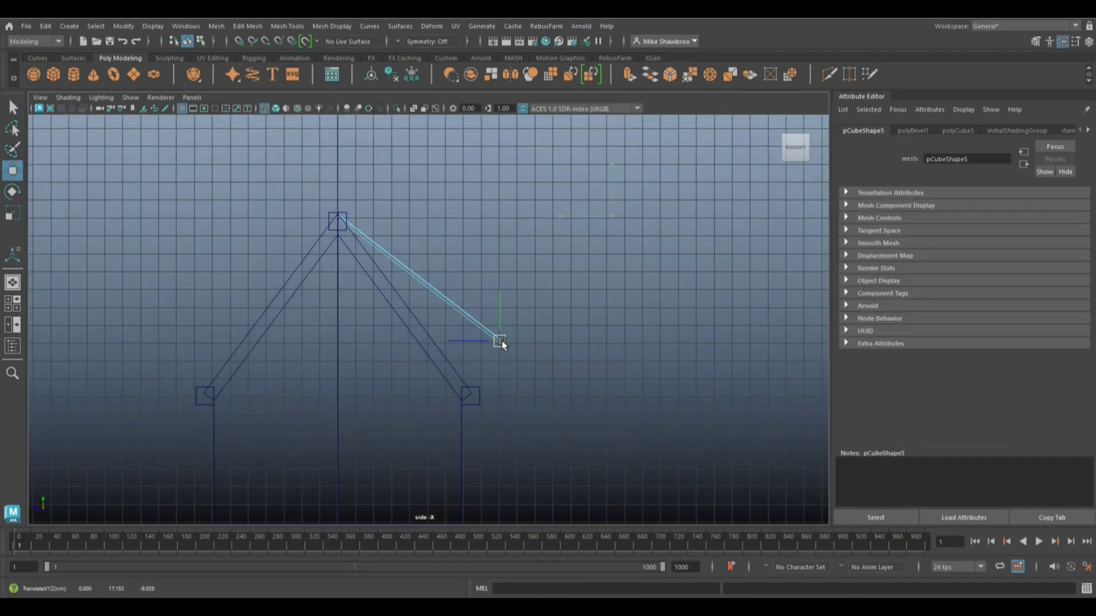
{"action": "left_click_drag", "start_coordinate": [611, 212], "coordinate": [498, 338]}
{"action": "scroll", "coordinate": [463, 395], "scroll_direction": "up", "scroll_amount": 3}
{"action": "scroll", "coordinate": [463, 395], "scroll_direction": "down", "scroll_amount": 3}
{"action": "left_click_drag", "start_coordinate": [428, 319], "coordinate": [432, 313]}
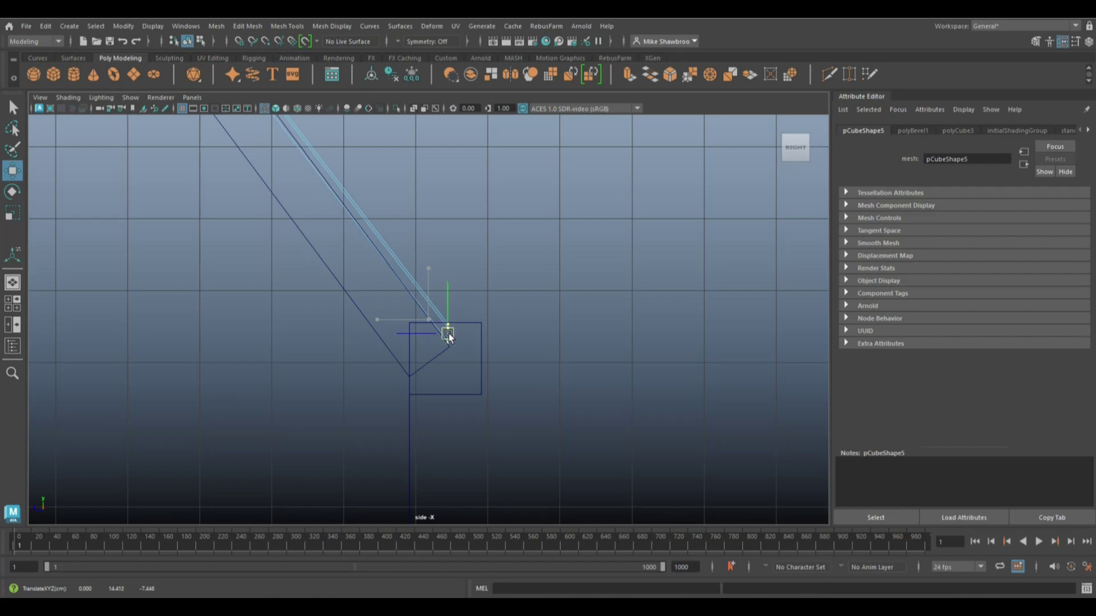
{"action": "scroll", "coordinate": [459, 348], "scroll_direction": "down", "scroll_amount": 3}
{"action": "middle_click_drag", "start_coordinate": [464, 355], "coordinate": [556, 430], "text": "alt"}
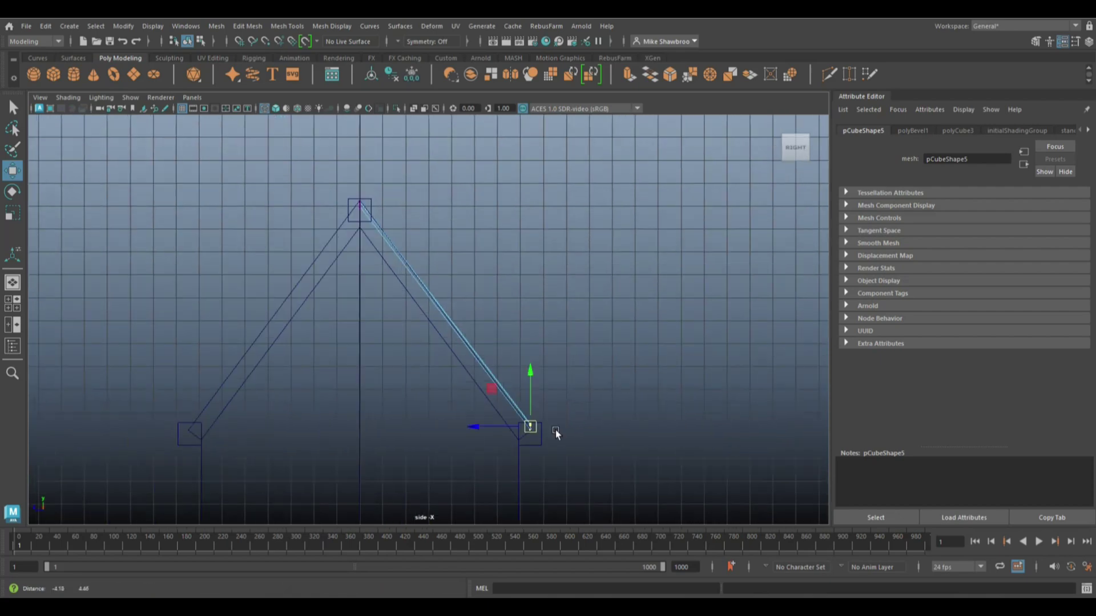
{"action": "scroll", "coordinate": [394, 248], "scroll_direction": "up", "scroll_amount": 1}
{"action": "middle_click_drag", "start_coordinate": [423, 320], "coordinate": [331, 225], "text": "alt"}
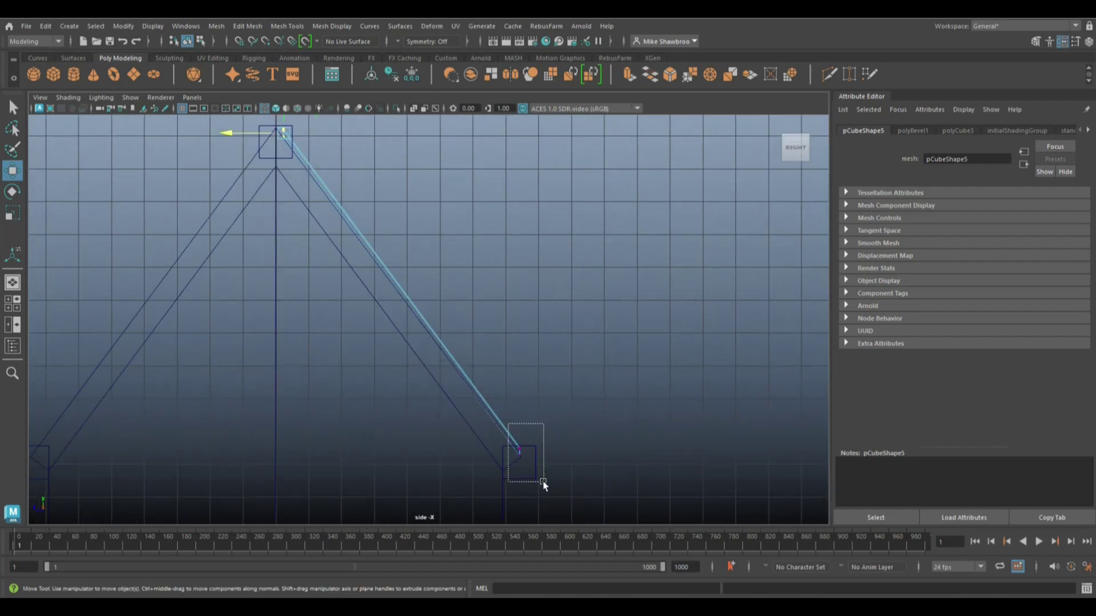
{"action": "left_click", "coordinate": [520, 451]}
- Duplicate the plank across the roof board and group all the planks
{"action": "key", "text": "space"}
{"action": "key", "text": "space"}
{"action": "left_click_drag", "start_coordinate": [621, 293], "coordinate": [523, 207], "text": "alt"}
{"action": "right_click", "coordinate": [522, 207]}
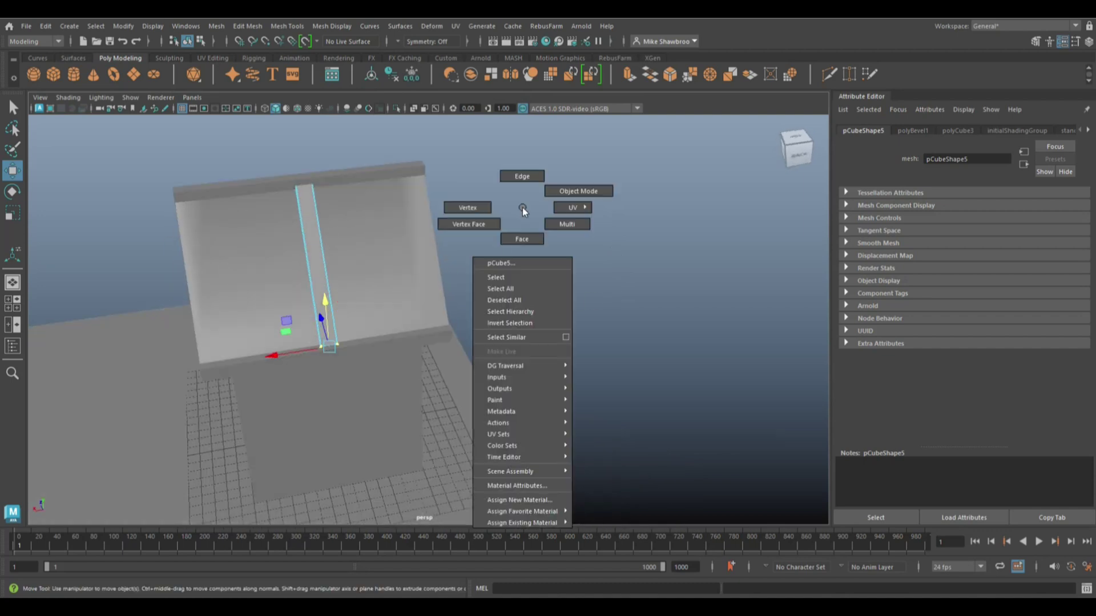
{"action": "mouse_move", "coordinate": [234, 254]}
{"action": "left_mouse_down"}
{"action": "mouse_move", "coordinate": [123, 256]}
{"action": "mouse_move", "coordinate": [379, 290]}
{"action": "left_mouse_up"}
{"action": "key", "text": "ctrl+d"}
{"action": "key", "text": "shift+d"}
{"action": "key", "text": "shift+d"}
{"action": "key", "text": "shift+d"}
{"action": "key", "text": "shift+d"}
{"action": "key", "text": "shift+d"}
{"action": "key", "text": "shift+d"}
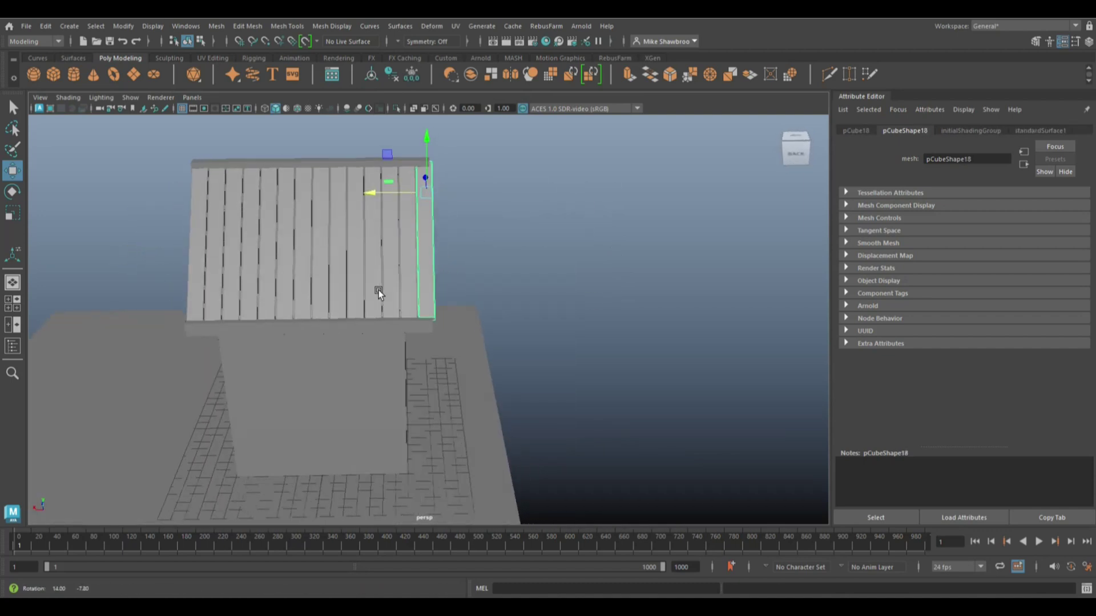
{"action": "mouse_move", "coordinate": [190, 268]}
{"action": "left_mouse_down", "text": "shift"}
{"action": "mouse_move", "coordinate": [360, 320]}
{"action": "mouse_move", "coordinate": [430, 317]}
{"action": "left_mouse_up", "text": "shift"}
{"action": "key", "text": "ctrl+g"}
- Center the pivot of the plank group
{"action": "left_click", "coordinate": [123, 25]}
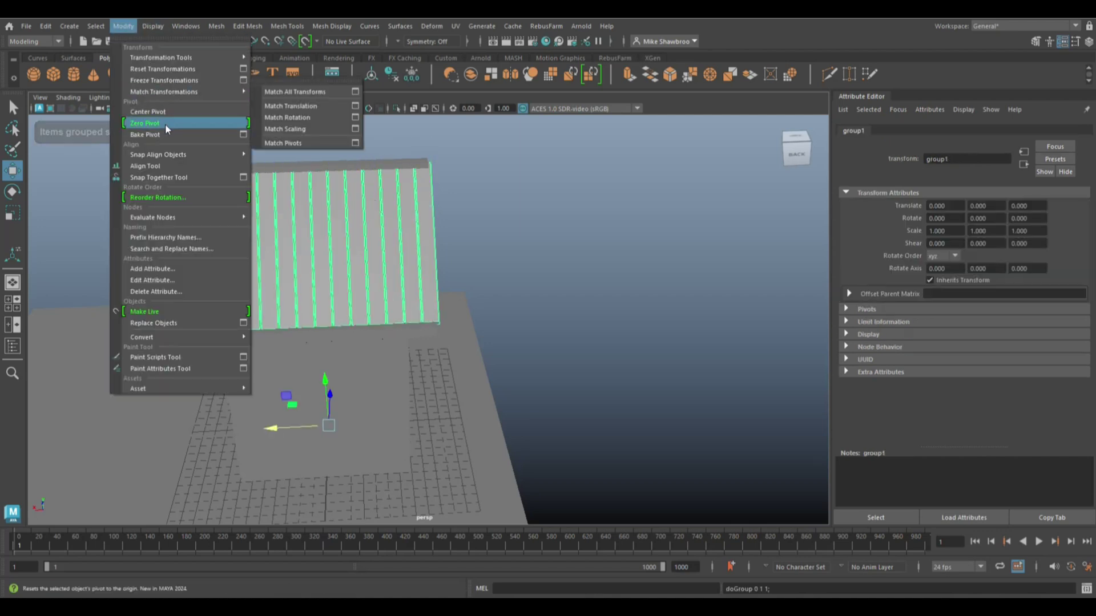
{"action": "left_click", "coordinate": [165, 124]}
{"action": "left_click_drag", "start_coordinate": [253, 251], "coordinate": [326, 403], "text": "alt"}
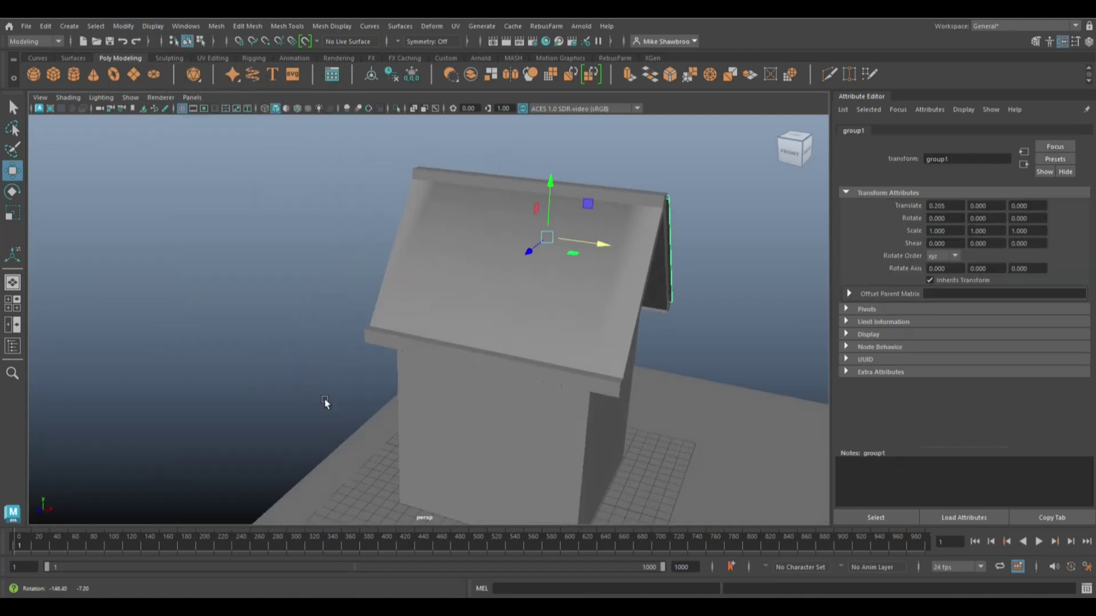
- Group the roof ridge piece with the lower eave strip
{"action": "left_click", "coordinate": [666, 305]}
{"action": "left_click", "coordinate": [617, 394]}
{"action": "key", "text": "ctrl+g"}
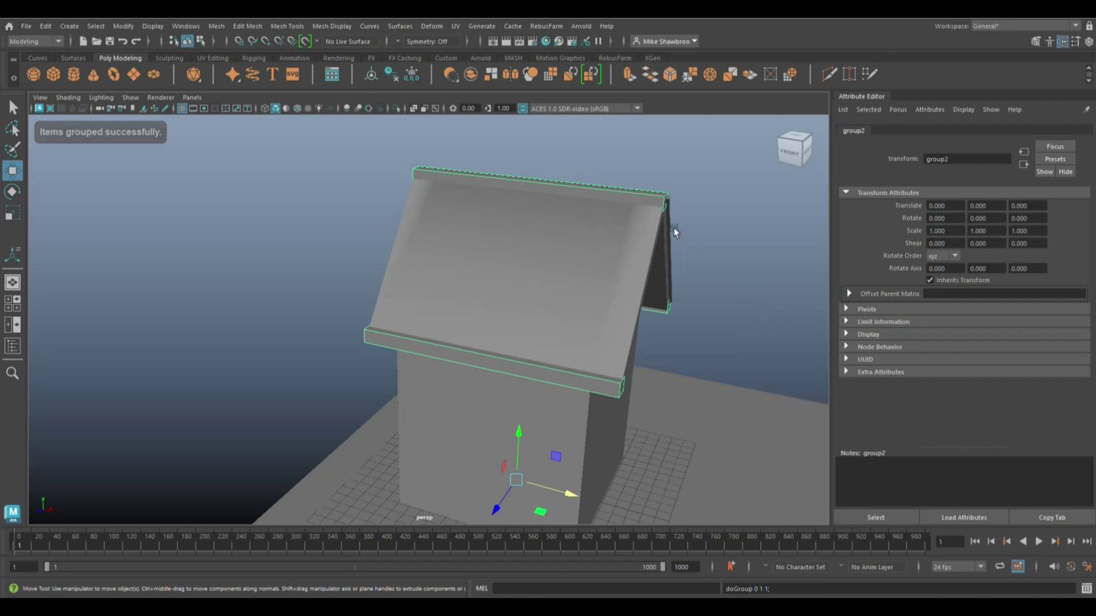
- Combine the roof eave strip and other roof pieces into one mesh
{"action": "left_click", "coordinate": [599, 396]}
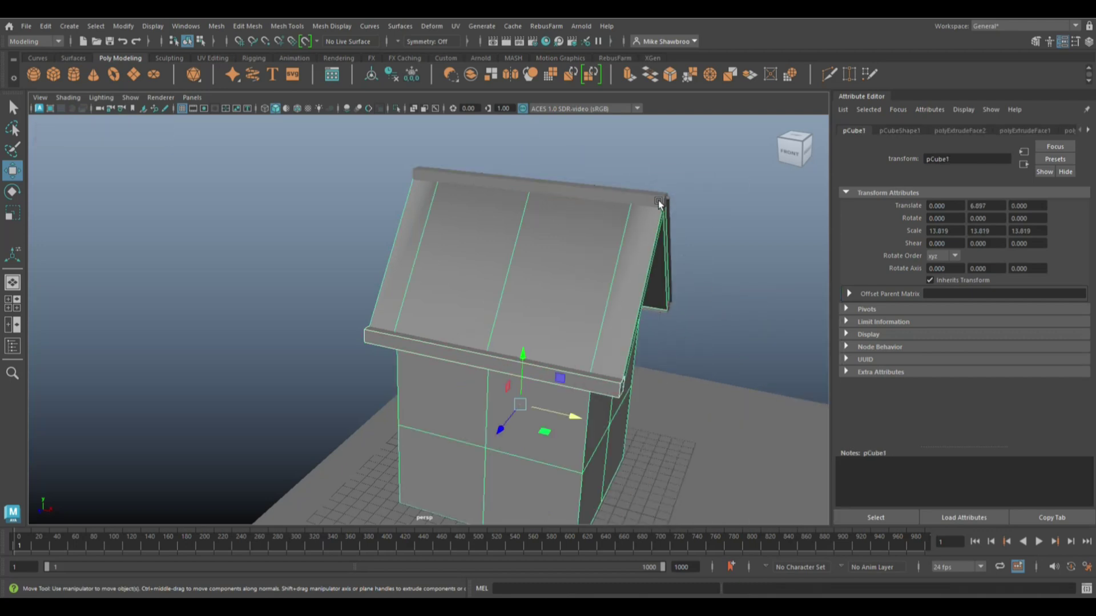
{"action": "left_click", "coordinate": [696, 345]}
{"action": "left_click", "coordinate": [489, 343]}
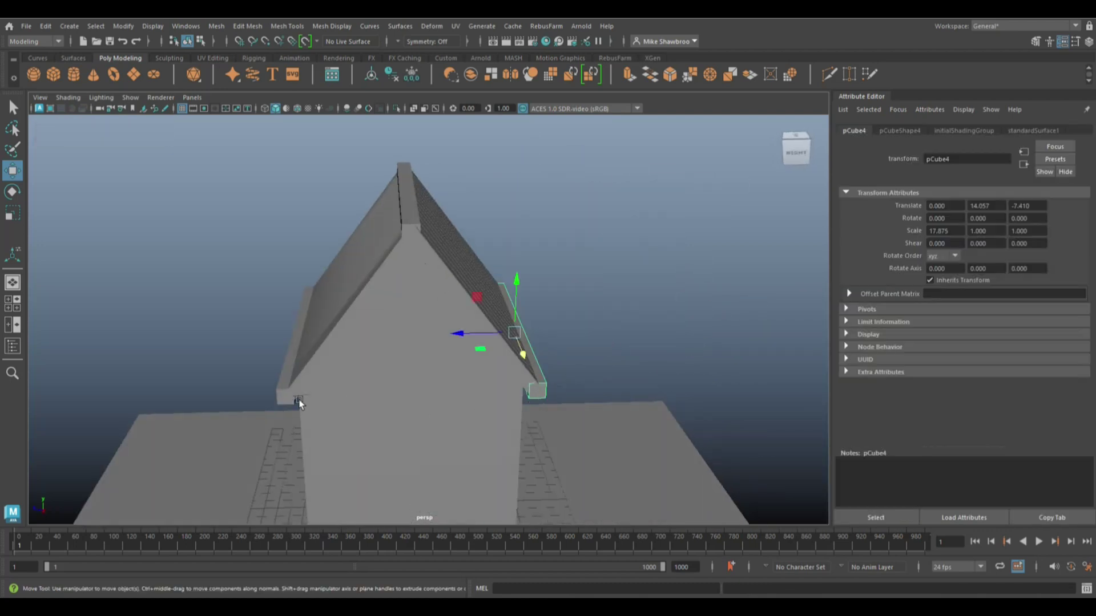
{"action": "left_click", "coordinate": [420, 228]}
{"action": "left_click", "coordinate": [407, 194]}
{"action": "left_click", "coordinate": [225, 61]}
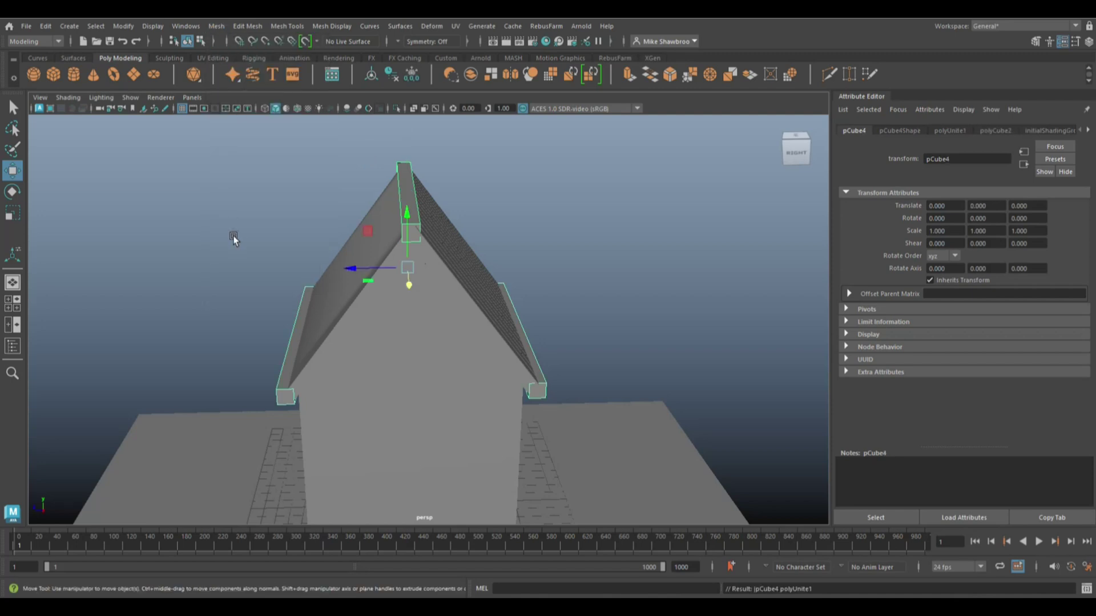
- Duplicate a plank across the right roof slope and group the planks
{"action": "left_click_drag", "start_coordinate": [235, 238], "coordinate": [514, 216], "text": "alt"}
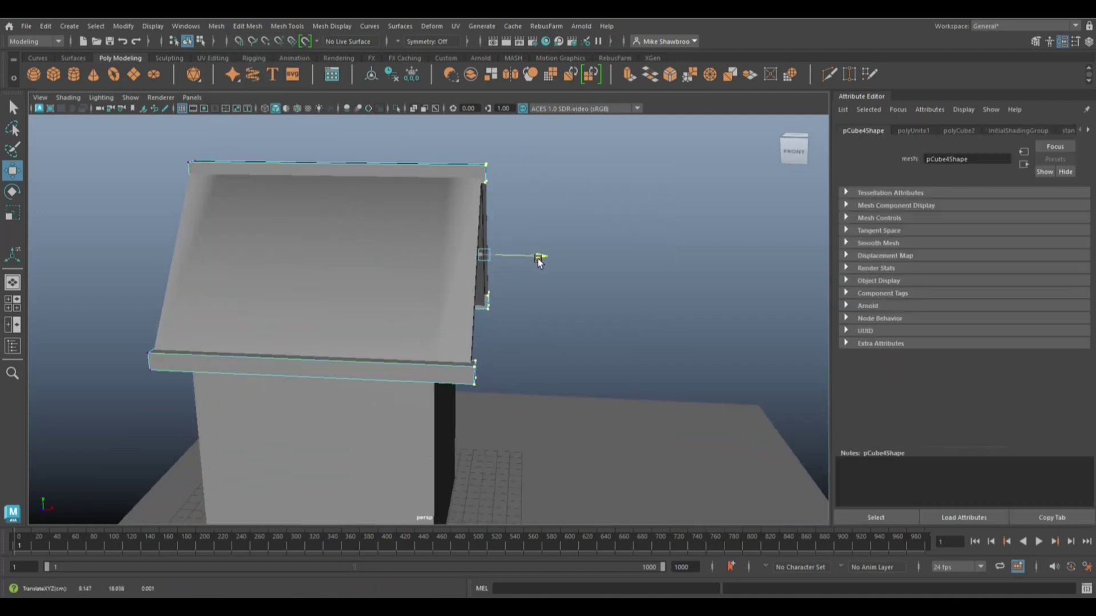
{"action": "left_click_drag", "start_coordinate": [535, 258], "coordinate": [574, 310], "text": "alt"}
{"action": "left_click", "coordinate": [384, 263]}
{"action": "key", "text": "shift+d"}
{"action": "key", "text": "shift+d"}
{"action": "key", "text": "shift+d"}
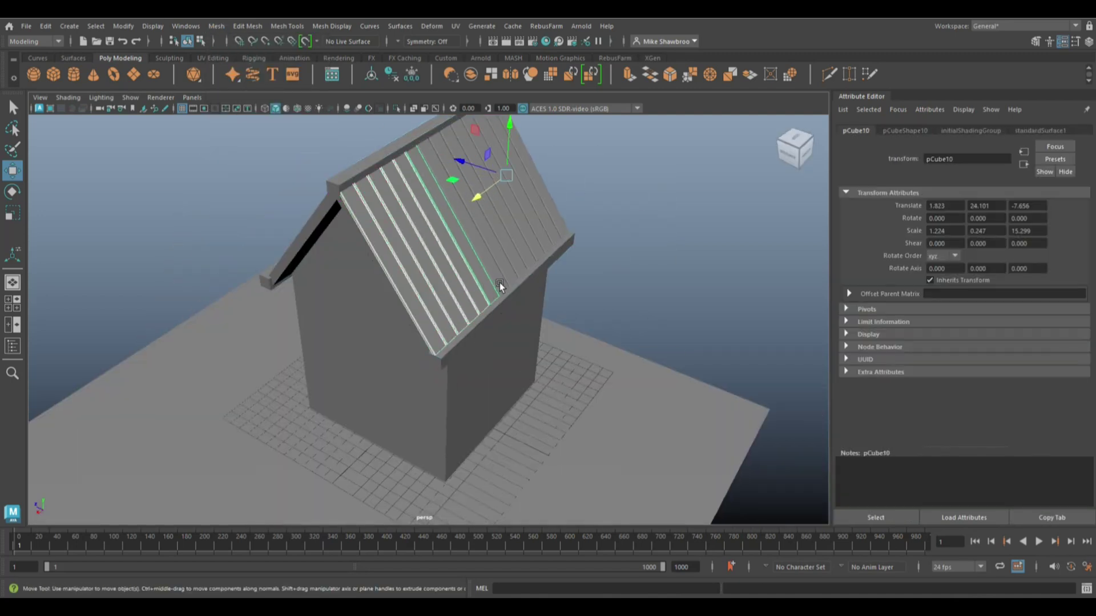
{"action": "key", "text": "shift+d"}
{"action": "key", "text": "shift+d"}
{"action": "key", "text": "shift+d"}
{"action": "key", "text": "ctrl+g"}
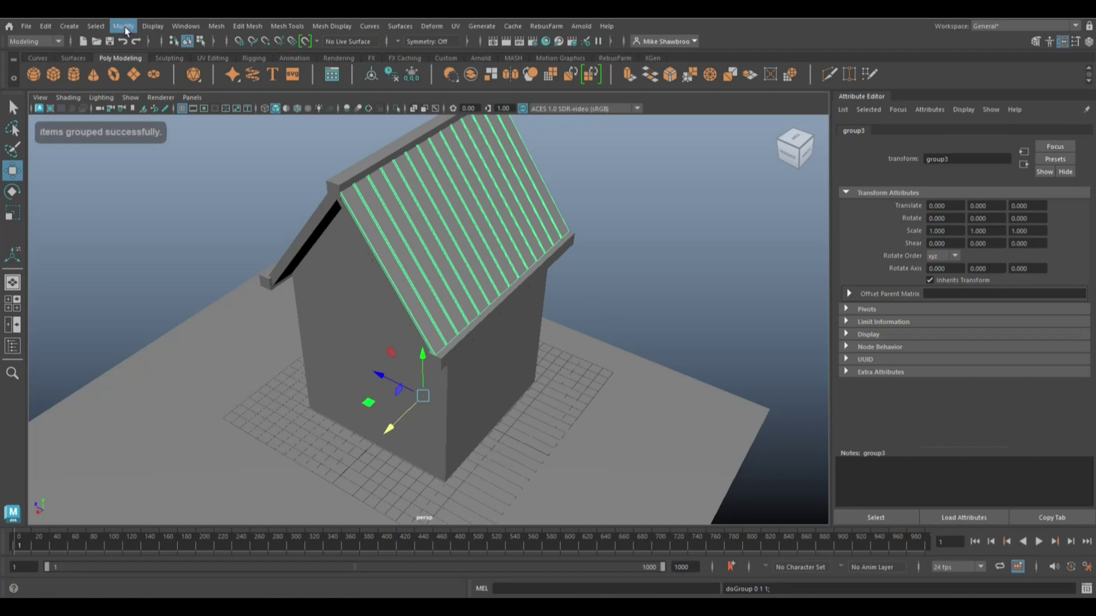
- Copy the plank group, rotate it 180 degrees, and place it on the left slope
{"action": "middle_click_drag", "start_coordinate": [302, 224], "coordinate": [237, 196]}
{"action": "key", "text": "e"}
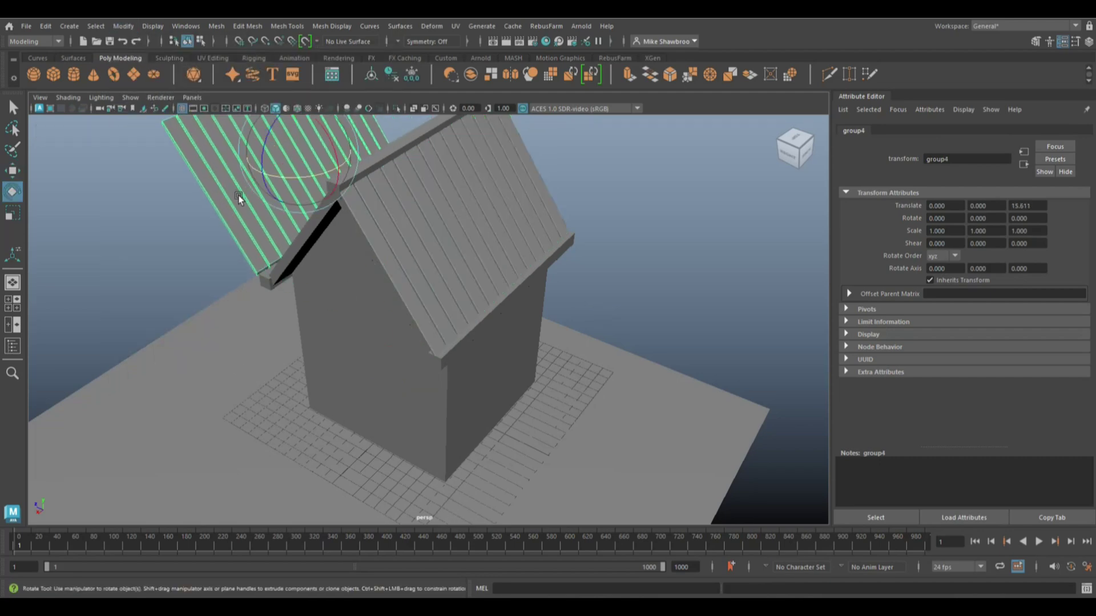
{"action": "left_click_drag", "start_coordinate": [237, 196], "coordinate": [427, 165]}
{"action": "key", "text": "w"}
{"action": "left_click_drag", "start_coordinate": [245, 159], "coordinate": [334, 187]}
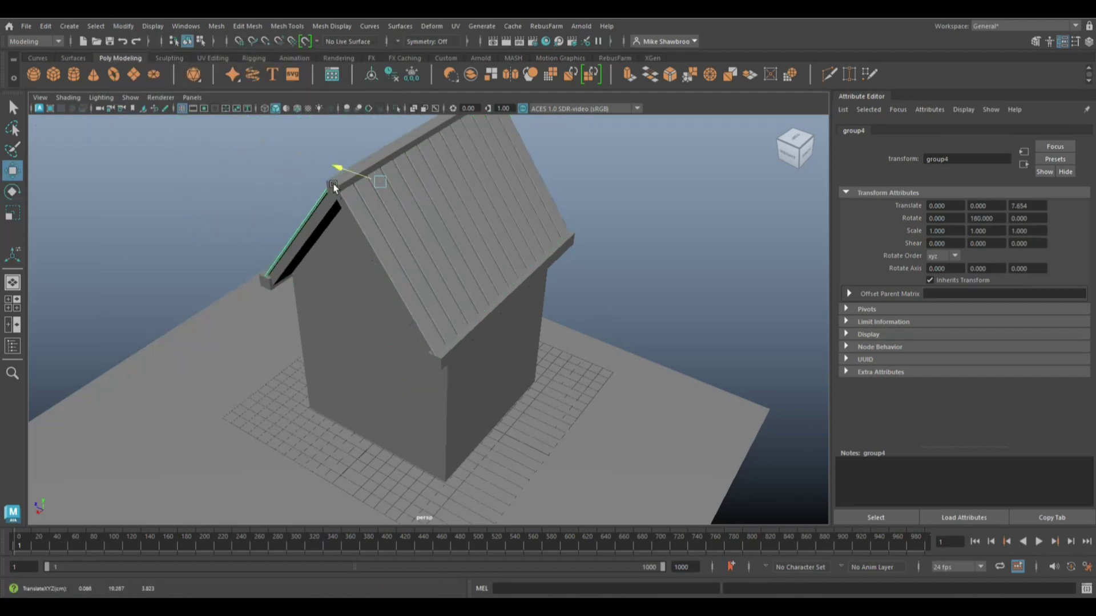
{"action": "key", "text": "space"}
{"action": "key", "text": "space"}
{"action": "key", "text": "space"}
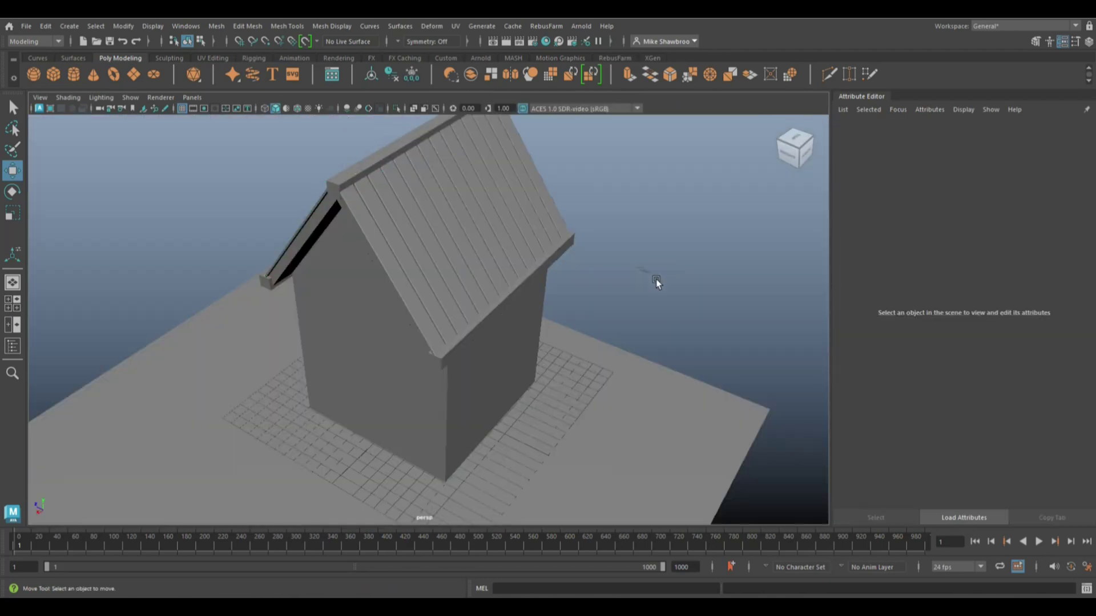
{"action": "mouse_move", "coordinate": [656, 279]}
{"action": "left_mouse_down", "text": "alt"}
{"action": "mouse_move", "coordinate": [560, 258]}
{"action": "mouse_move", "coordinate": [617, 235]}
{"action": "left_mouse_up", "text": "alt"}
{"action": "left_click", "coordinate": [424, 420]}
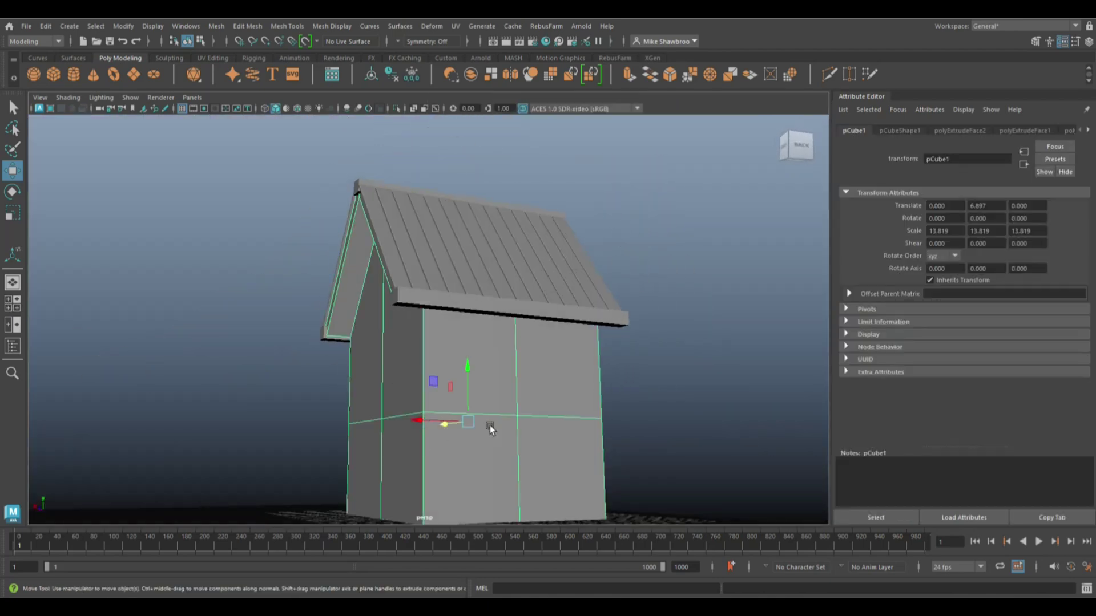
- Raise the small block onto the upper house wall and scale it into a ledge
{"action": "mouse_move", "coordinate": [490, 426]}
{"action": "left_mouse_down", "text": "alt"}
{"action": "mouse_move", "coordinate": [436, 449]}
{"action": "mouse_move", "coordinate": [400, 408]}
{"action": "left_mouse_up", "text": "alt"}
{"action": "left_click", "coordinate": [397, 406]}
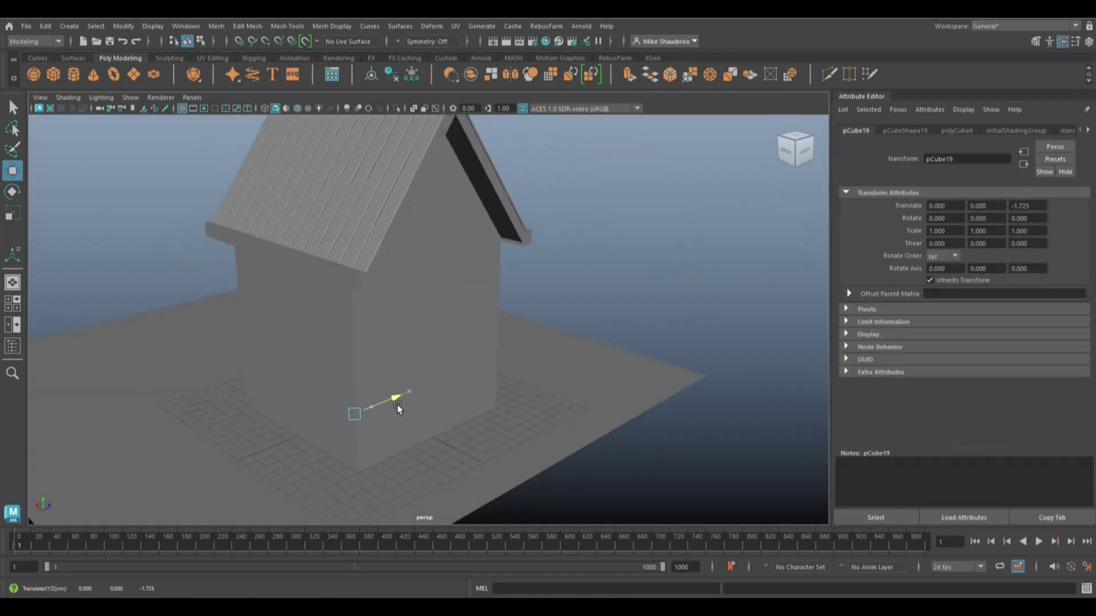
{"action": "left_click_drag", "start_coordinate": [287, 391], "coordinate": [278, 266]}
{"action": "key", "text": "r"}
{"action": "mouse_move", "coordinate": [156, 282]}
{"action": "left_mouse_down", "text": "alt"}
{"action": "mouse_move", "coordinate": [288, 391]}
{"action": "mouse_move", "coordinate": [274, 363]}
{"action": "left_mouse_up", "text": "alt"}
- Bevel the ledge block's top edges
{"action": "left_click", "coordinate": [581, 295]}
{"action": "left_click", "coordinate": [337, 342]}
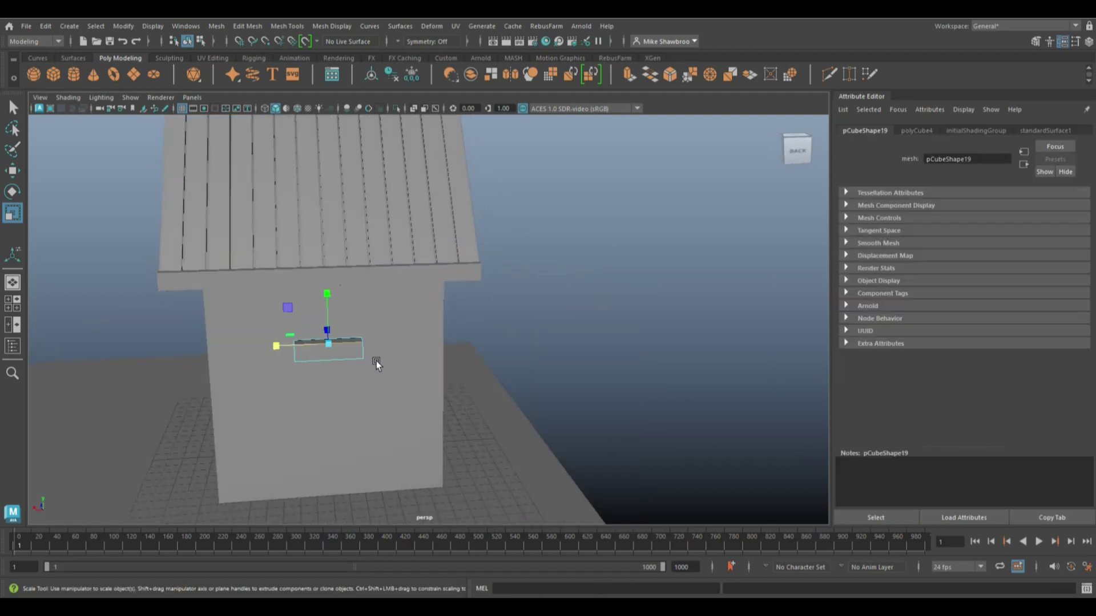
{"action": "right_click_drag", "start_coordinate": [375, 360], "coordinate": [396, 255], "text": "shift"}
{"action": "left_click", "coordinate": [697, 399]}
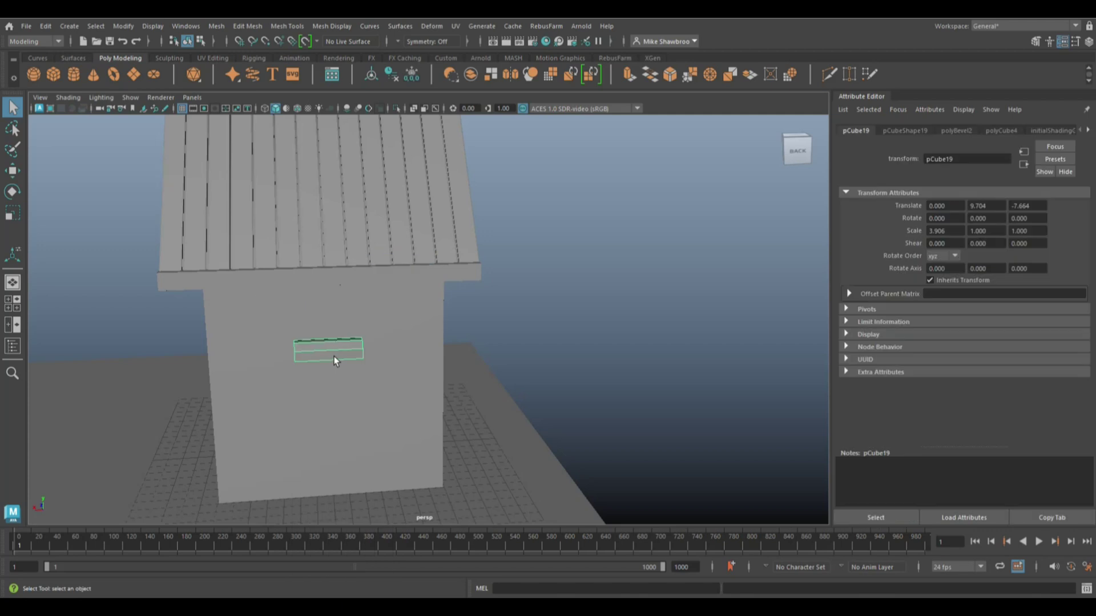
- Slide the ledge along the wall and raise the second ledge block slightly
{"action": "key", "text": "w"}
{"action": "mouse_move", "coordinate": [270, 357]}
{"action": "left_mouse_down"}
{"action": "mouse_move", "coordinate": [240, 358]}
{"action": "mouse_move", "coordinate": [564, 379]}
{"action": "left_mouse_up"}
{"action": "left_click", "coordinate": [308, 325]}
{"action": "mouse_move", "coordinate": [308, 326]}
{"action": "left_mouse_down"}
{"action": "mouse_move", "coordinate": [318, 246]}
{"action": "mouse_move", "coordinate": [573, 338]}
{"action": "mouse_move", "coordinate": [594, 382]}
{"action": "mouse_move", "coordinate": [458, 391]}
{"action": "left_mouse_up"}
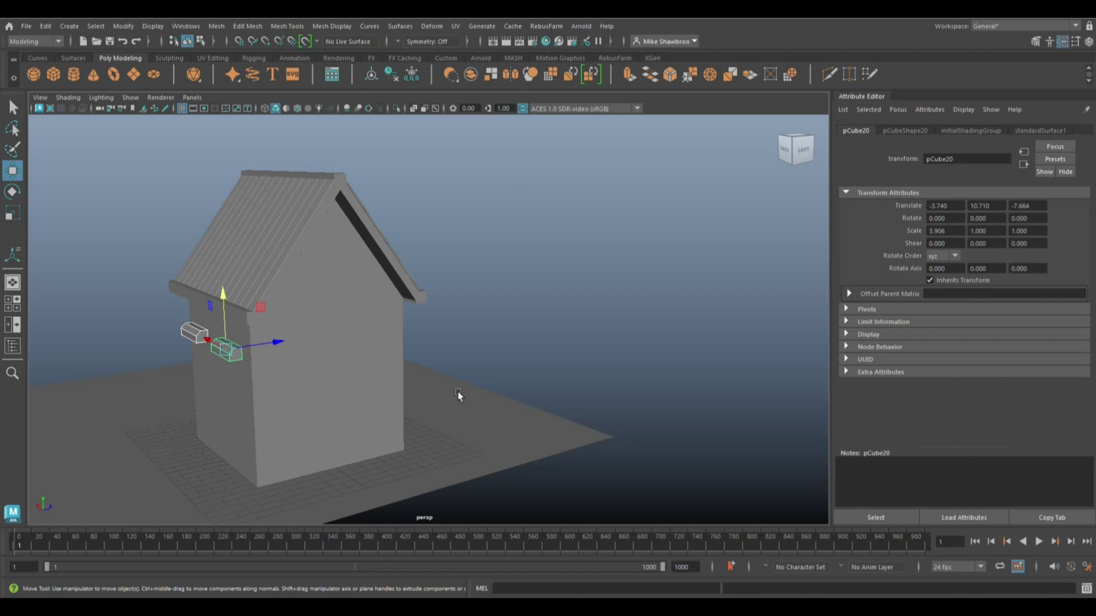
{"action": "left_click", "coordinate": [54, 77]}
- Flatten a new cube into a thin panel and cut edge loops into it, then extrude its faces with Offset 0.5 into a four-pane frame
{"action": "left_click", "coordinate": [543, 365]}
{"action": "key", "text": "r"}
{"action": "mouse_move", "coordinate": [548, 334]}
{"action": "left_mouse_down"}
{"action": "mouse_move", "coordinate": [592, 324]}
{"action": "mouse_move", "coordinate": [540, 342]}
{"action": "left_mouse_up"}
{"action": "right_click_drag", "start_coordinate": [553, 339], "coordinate": [593, 371], "text": "shift"}
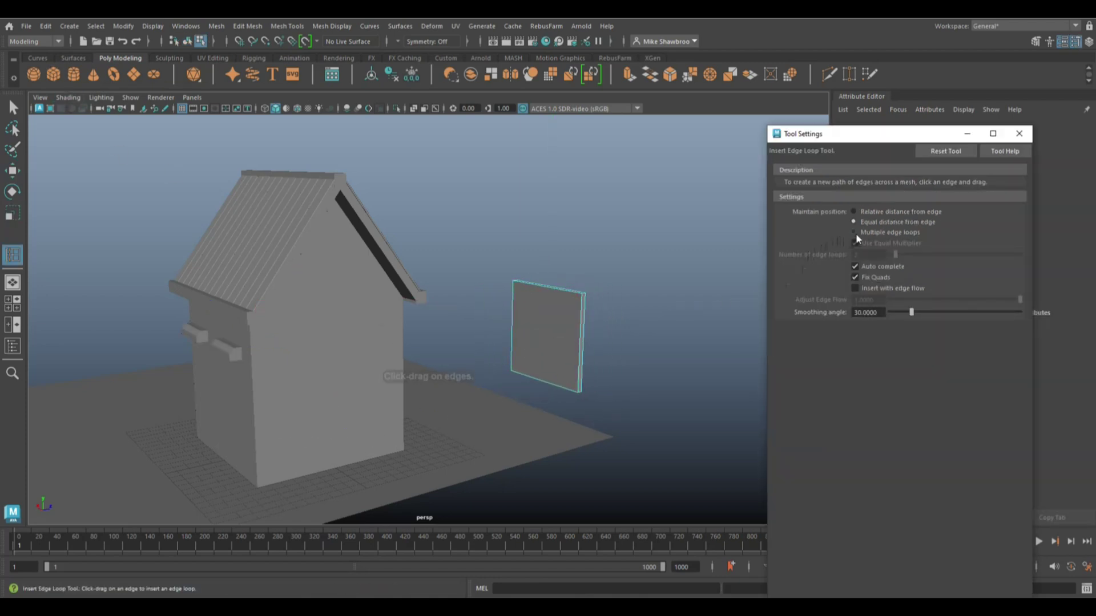
{"action": "left_click", "coordinate": [543, 286]}
{"action": "left_click", "coordinate": [1020, 134]}
{"action": "key", "text": "q"}
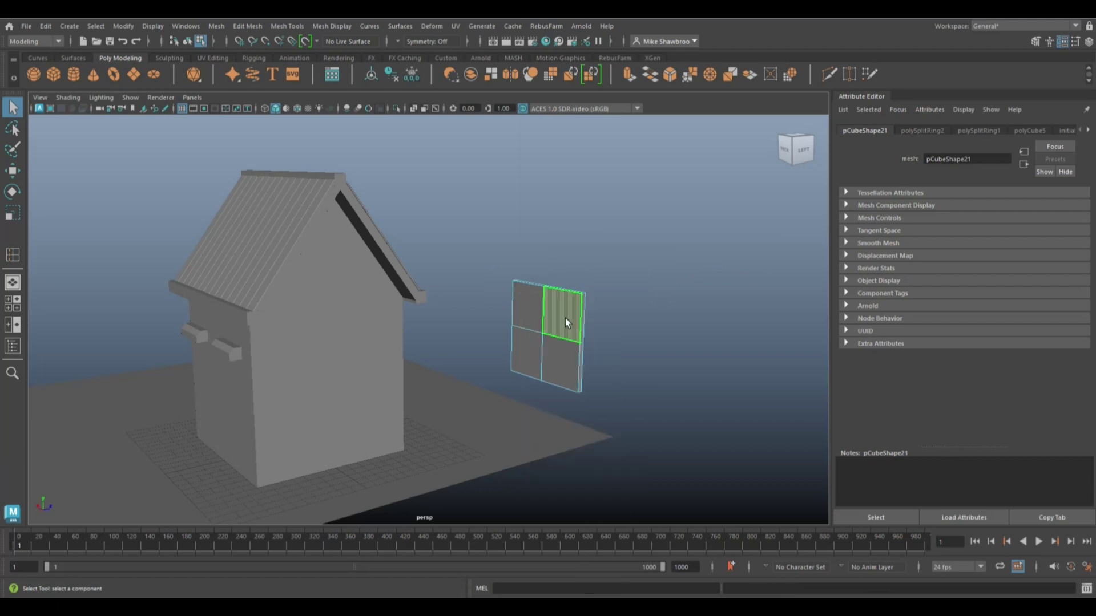
{"action": "left_click", "coordinate": [567, 373]}
{"action": "key", "text": "ctrl+e"}
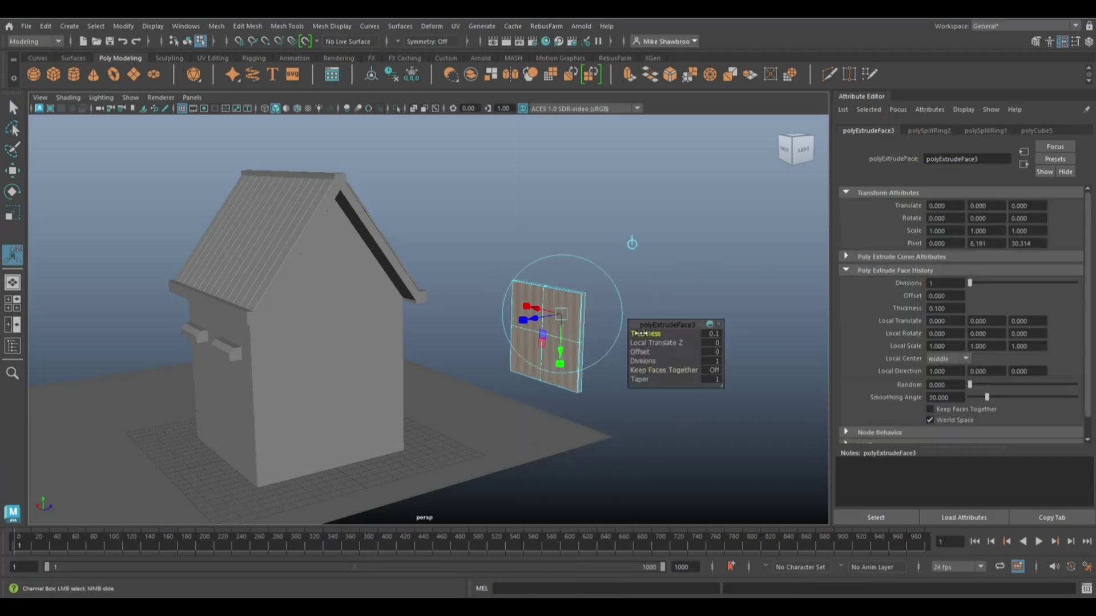
{"action": "left_click_drag", "start_coordinate": [655, 355], "coordinate": [650, 353]}
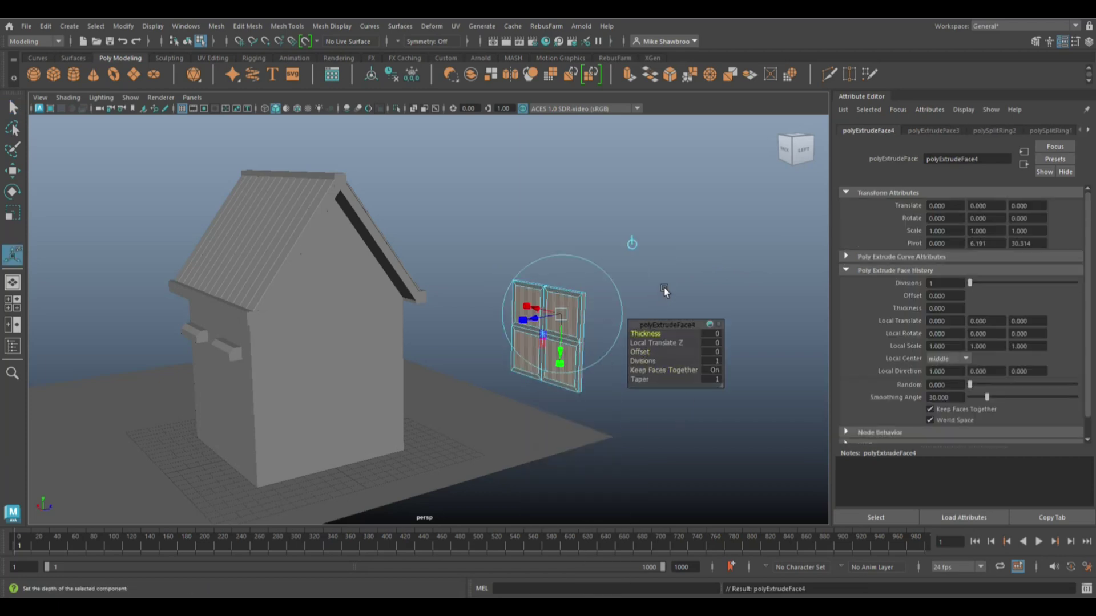
- Move and shrink the window onto the back wall below the ledges
{"action": "key", "text": "w"}
{"action": "key", "text": "F8"}
{"action": "mouse_move", "coordinate": [577, 326]}
{"action": "left_mouse_down"}
{"action": "mouse_move", "coordinate": [281, 461]}
{"action": "mouse_move", "coordinate": [365, 461]}
{"action": "left_mouse_up"}
{"action": "key", "text": "r"}
{"action": "left_click_drag", "start_coordinate": [277, 443], "coordinate": [241, 448]}
- Raise the window and slide it along the wall, then zoom the front view onto it
{"action": "key", "text": "w"}
{"action": "left_click_drag", "start_coordinate": [280, 399], "coordinate": [279, 357]}
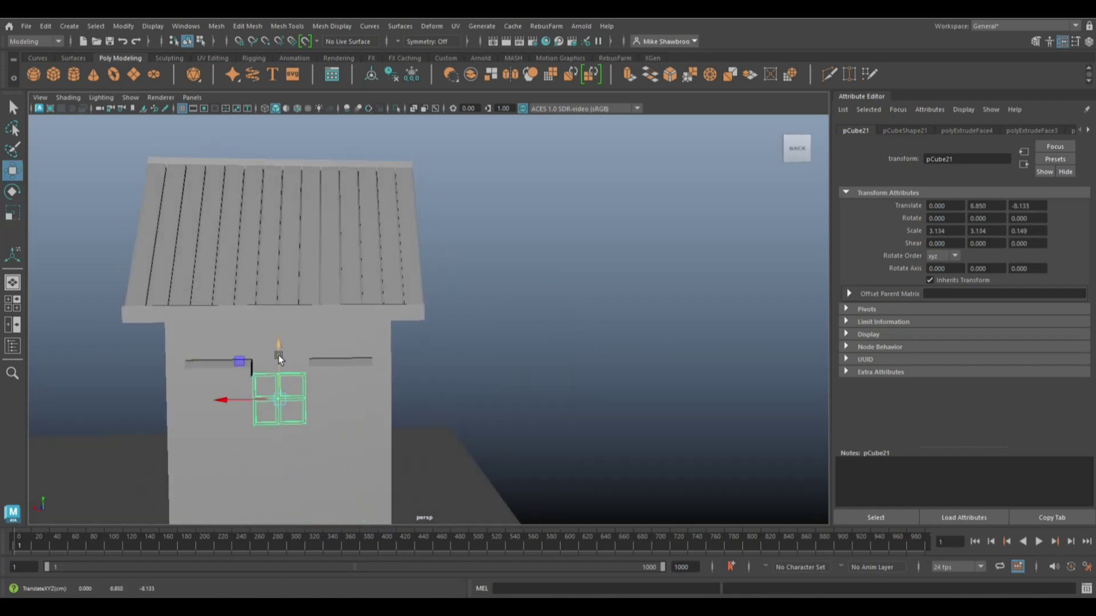
{"action": "left_click_drag", "start_coordinate": [246, 400], "coordinate": [171, 401]}
{"action": "key", "text": "space"}
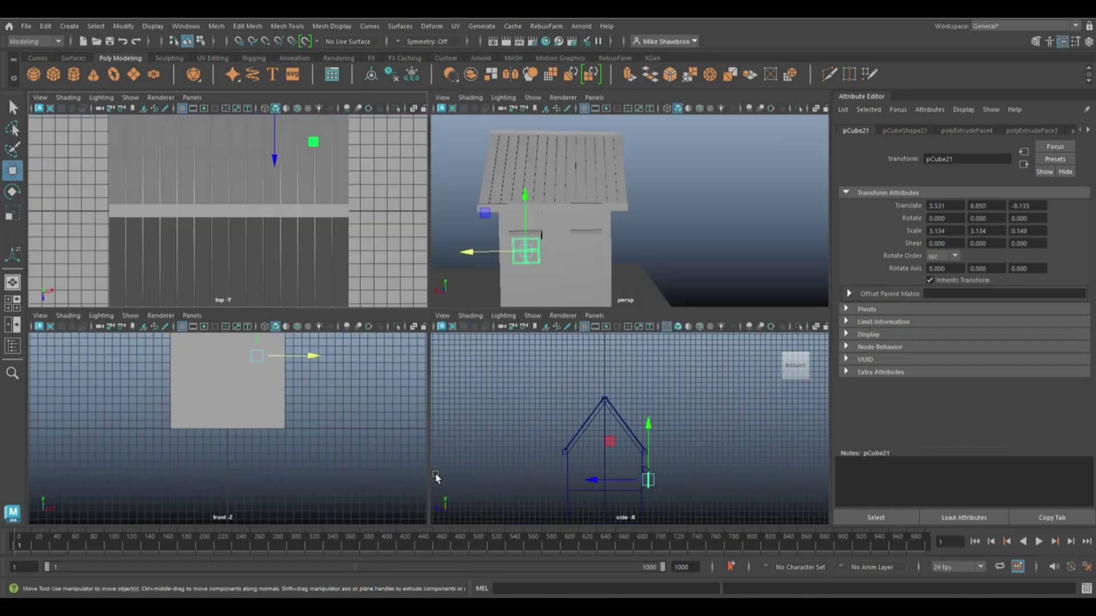
{"action": "key", "text": "space"}
{"action": "scroll", "coordinate": [362, 384], "scroll_direction": "up", "scroll_amount": 3}
{"action": "scroll", "coordinate": [491, 322], "scroll_direction": "up", "scroll_amount": 3}
{"action": "left_click_drag", "start_coordinate": [491, 322], "coordinate": [489, 324]}
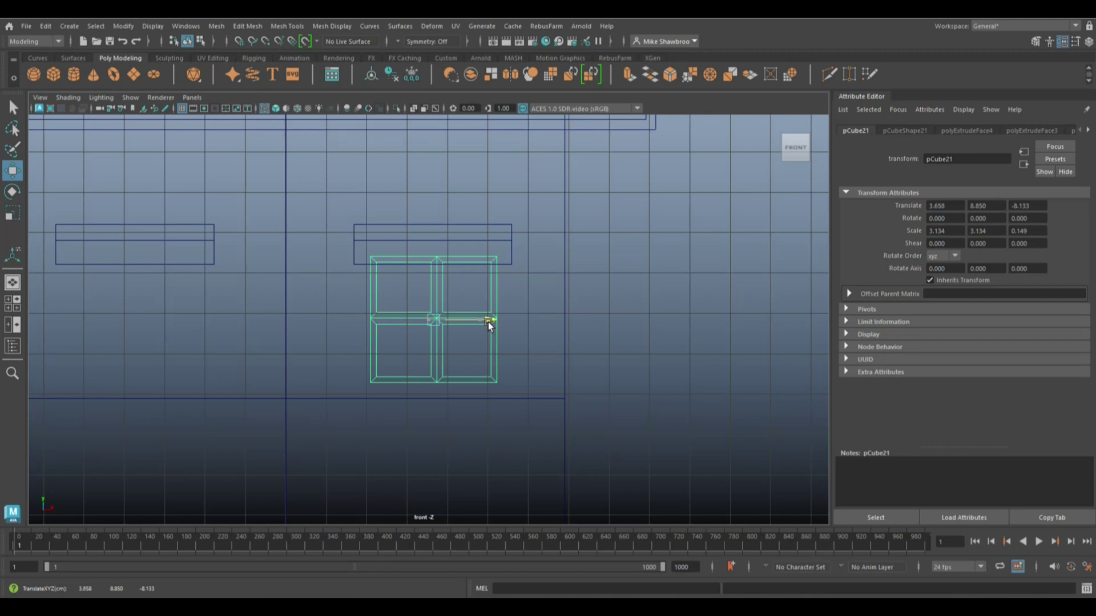
- Lower the window's middle and bottom vertex rows to make it taller, and adjust the centre mullion
{"action": "right_click_drag", "start_coordinate": [628, 273], "coordinate": [577, 271]}
{"action": "left_click_drag", "start_coordinate": [345, 293], "coordinate": [533, 453]}
{"action": "left_click_drag", "start_coordinate": [433, 331], "coordinate": [429, 361]}
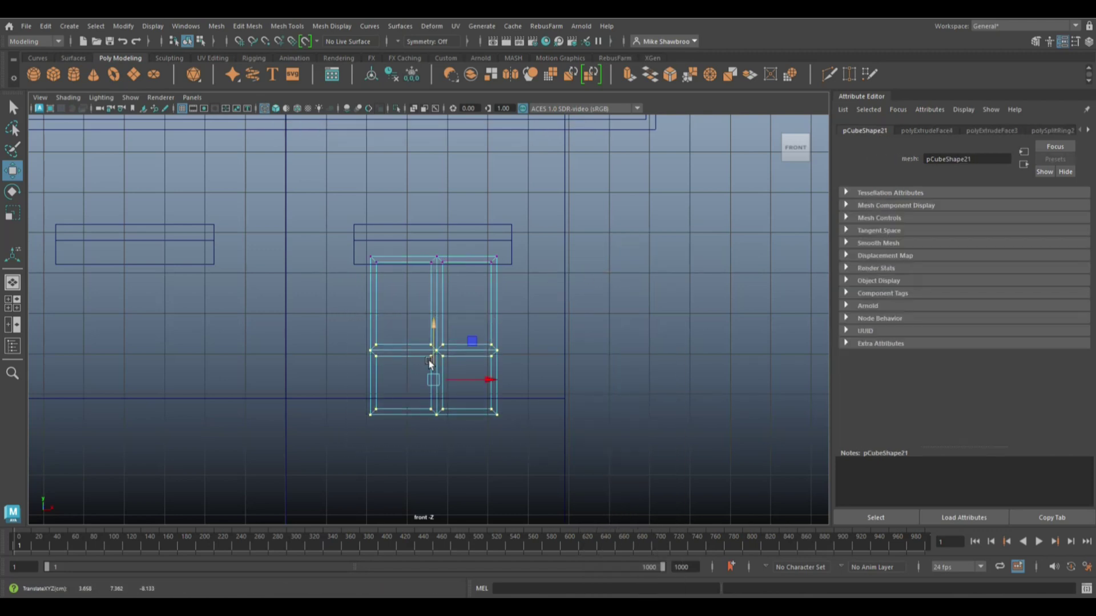
{"action": "left_click_drag", "start_coordinate": [337, 396], "coordinate": [529, 488]}
{"action": "left_click_drag", "start_coordinate": [439, 358], "coordinate": [433, 388]}
{"action": "left_click_drag", "start_coordinate": [420, 242], "coordinate": [457, 507]}
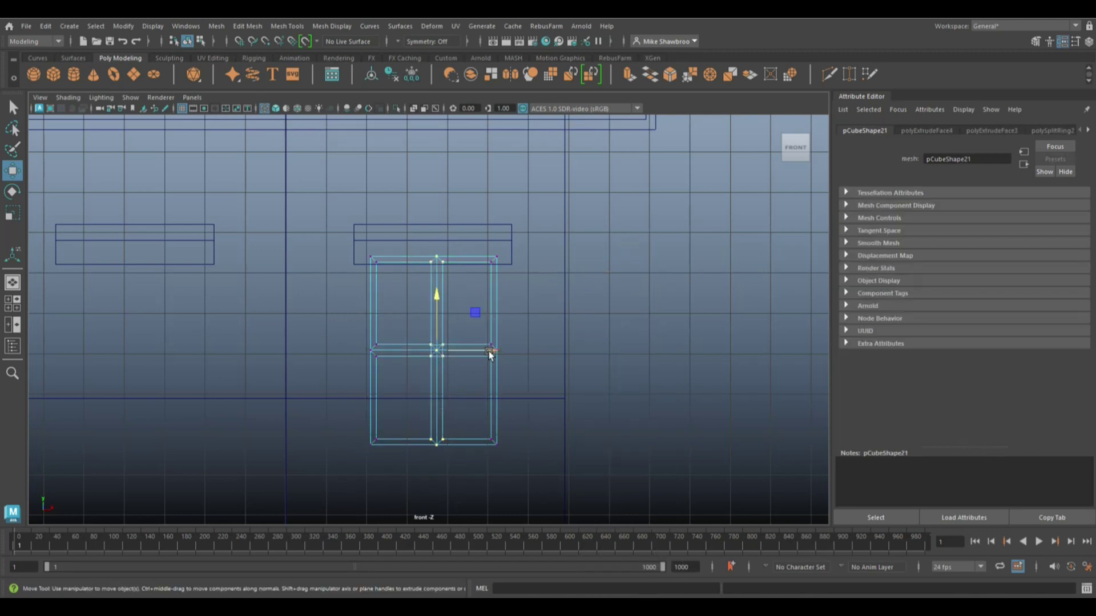
{"action": "left_click_drag", "start_coordinate": [489, 354], "coordinate": [487, 352]}
{"action": "right_click_drag", "start_coordinate": [434, 271], "coordinate": [488, 274]}
- Duplicate the window and move the copy left under the other awning
{"action": "key", "text": "ctrl+d"}
{"action": "middle_click_drag", "start_coordinate": [487, 342], "coordinate": [190, 343]}
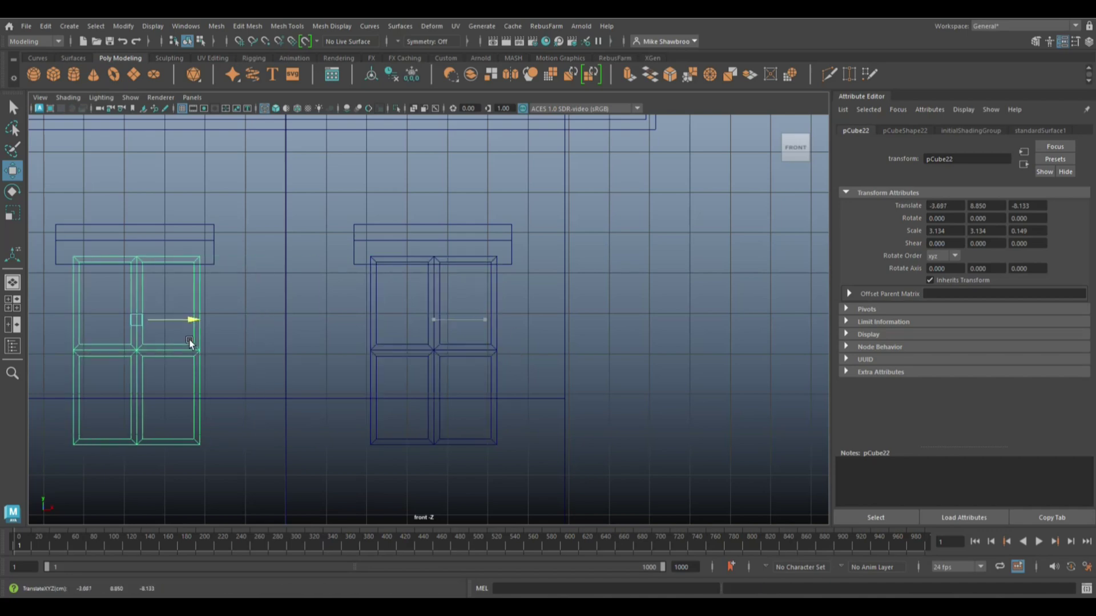
{"action": "left_click", "coordinate": [13, 302]}
{"action": "left_click", "coordinate": [697, 243]}
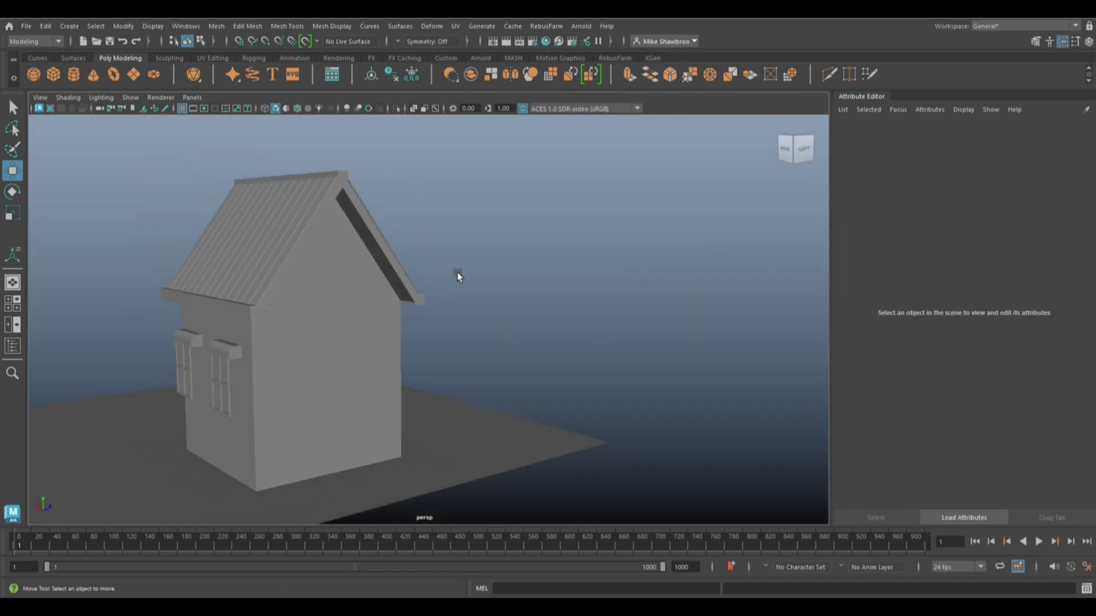
- Turn on ambient occlusion and shift the left front awning into place
{"action": "left_click", "coordinate": [346, 109]}
{"action": "left_click", "coordinate": [231, 388]}
{"action": "left_click", "coordinate": [197, 385], "text": "shift"}
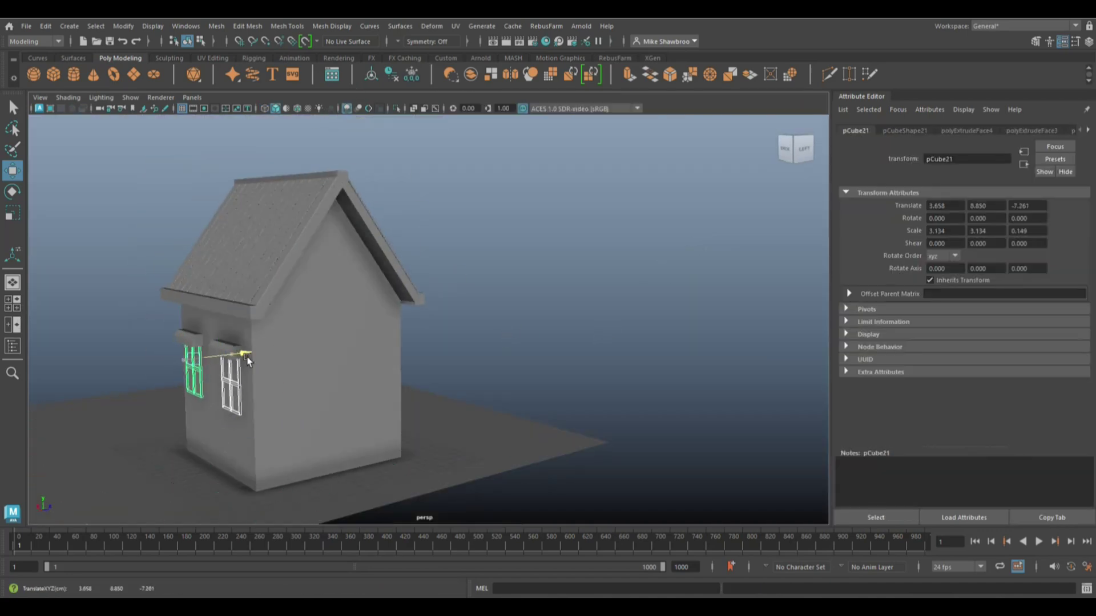
{"action": "left_click", "coordinate": [222, 419]}
{"action": "left_click", "coordinate": [191, 338]}
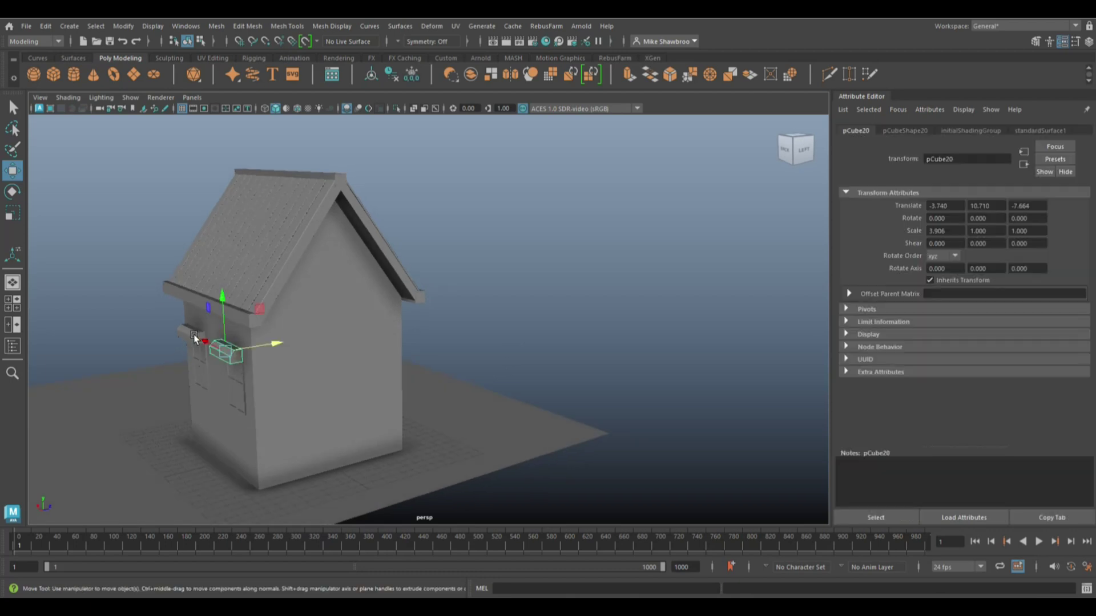
{"action": "left_click_drag", "start_coordinate": [221, 313], "coordinate": [247, 330]}
{"action": "left_click", "coordinate": [396, 349]}
- Rotate a spare window copy 90° in Y and set it flush on the side wall
{"action": "left_click", "coordinate": [235, 365]}
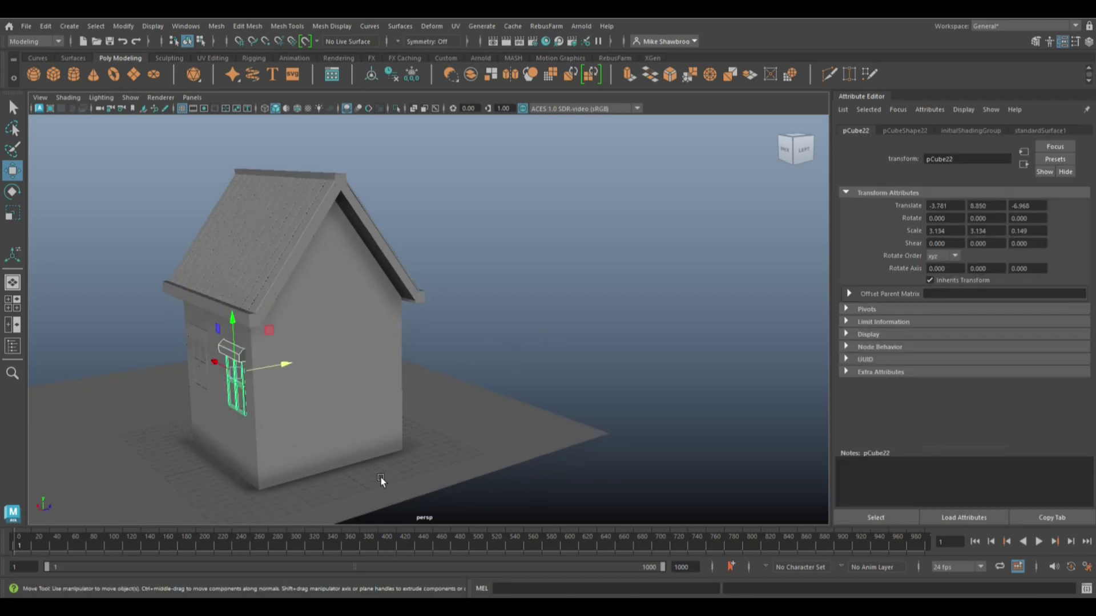
{"action": "left_click_drag", "start_coordinate": [221, 368], "coordinate": [232, 387]}
{"action": "key", "text": "e"}
{"action": "left_click_drag", "start_coordinate": [297, 457], "coordinate": [395, 394]}
{"action": "key", "text": "w"}
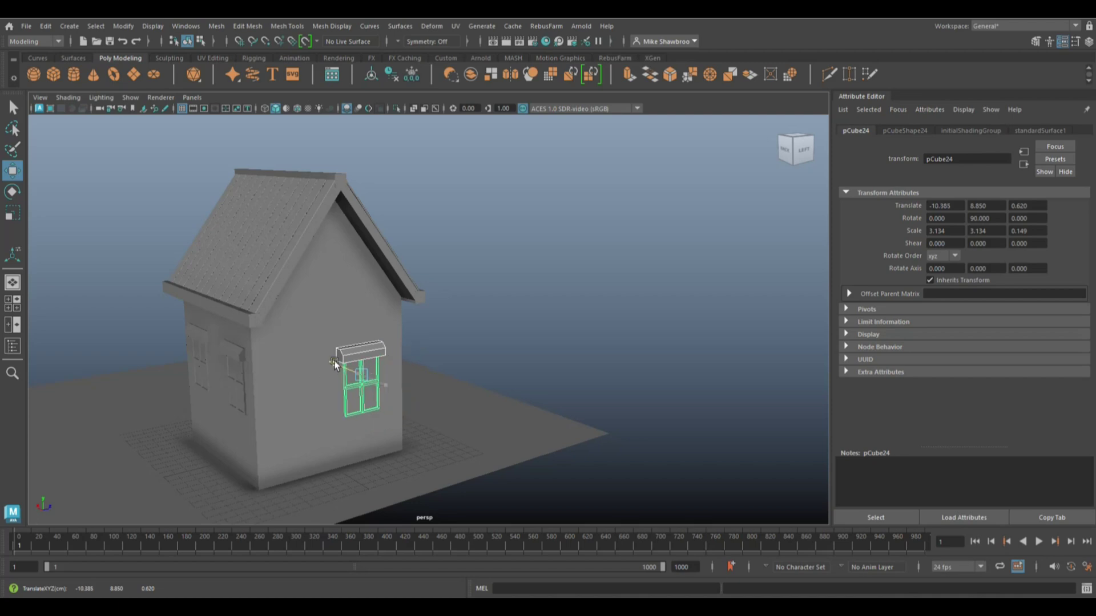
{"action": "mouse_move", "coordinate": [335, 360]}
{"action": "left_mouse_down"}
{"action": "mouse_move", "coordinate": [318, 356]}
{"action": "mouse_move", "coordinate": [467, 327]}
{"action": "left_mouse_up"}
{"action": "scroll", "coordinate": [366, 395], "scroll_direction": "up", "scroll_amount": 5}
{"action": "scroll", "coordinate": [467, 327], "scroll_direction": "down", "scroll_amount": 6}
{"action": "left_click_drag", "start_coordinate": [529, 367], "coordinate": [522, 444], "text": "alt"}
- Duplicate the side window and place the copy flush against the wall up in the gable
{"action": "key", "text": "ctrl+d"}
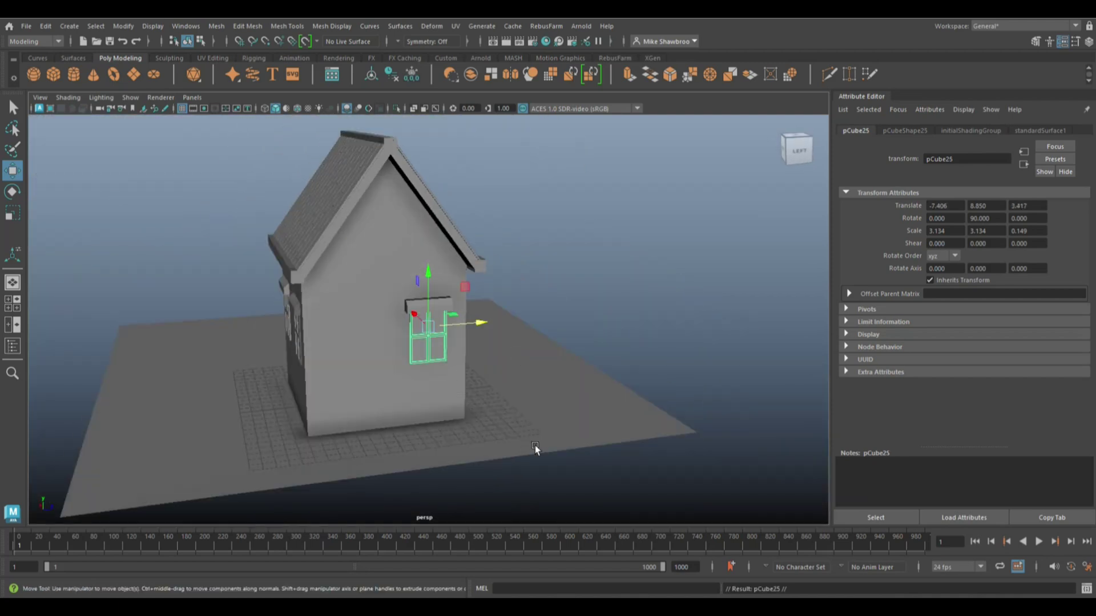
{"action": "left_click_drag", "start_coordinate": [422, 272], "coordinate": [421, 182]}
{"action": "left_click", "coordinate": [12, 323]}
{"action": "key", "text": "space"}
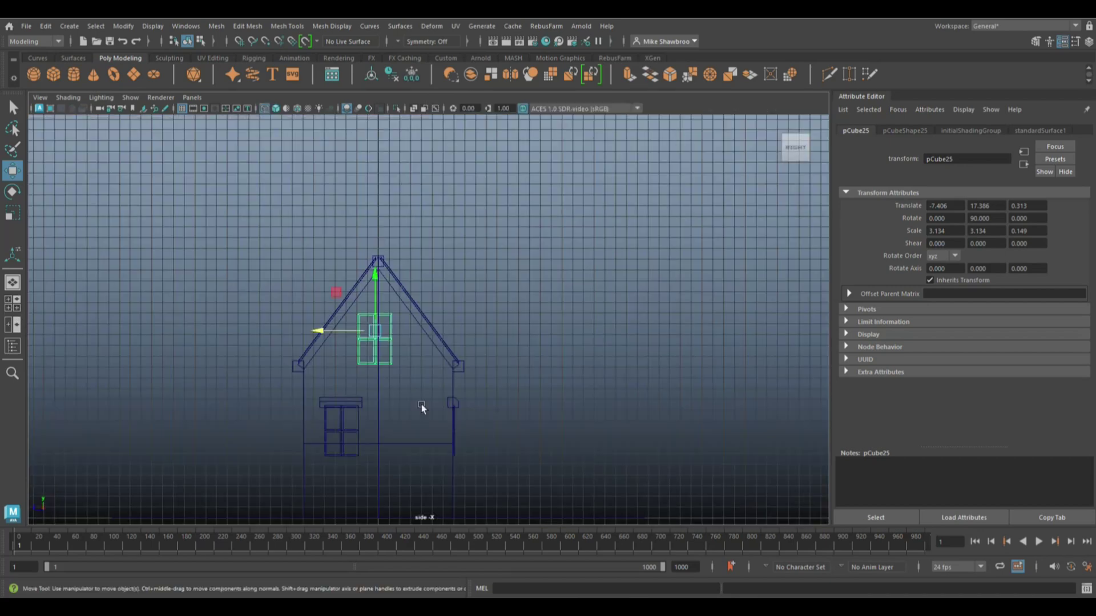
{"action": "scroll", "coordinate": [421, 404], "scroll_direction": "up", "scroll_amount": 5}
{"action": "left_click_drag", "start_coordinate": [128, 371], "coordinate": [143, 377]}
{"action": "key", "text": "space"}
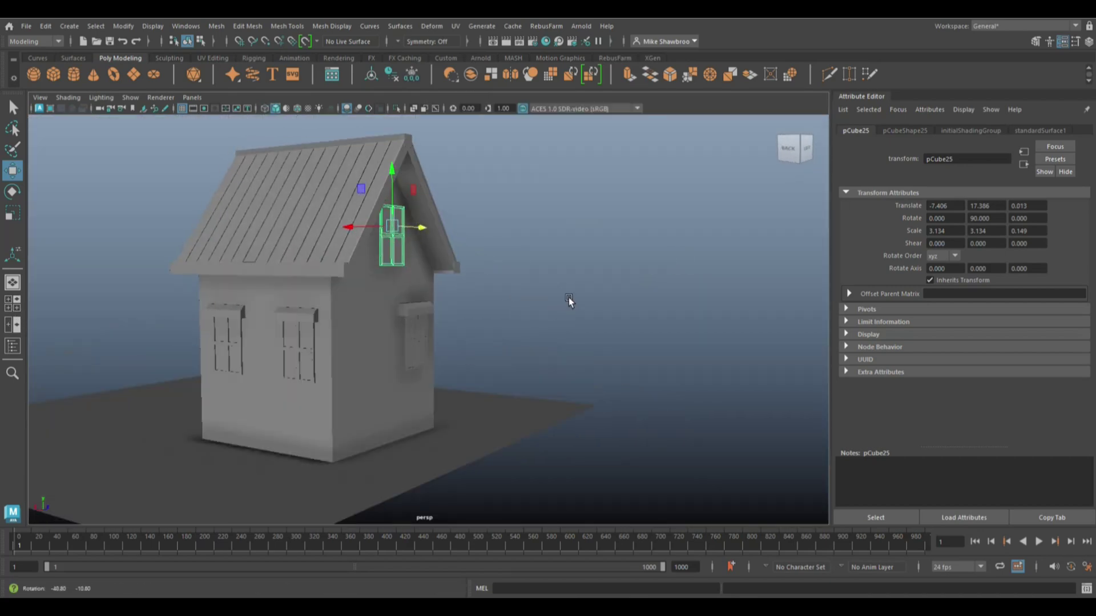
{"action": "scroll", "coordinate": [568, 297], "scroll_direction": "up", "scroll_amount": 4}
{"action": "left_click_drag", "start_coordinate": [365, 163], "coordinate": [313, 163]}
- Undo the last nudge, select the side window's awning, and frame the whole house
{"action": "key", "text": "ctrl+z"}
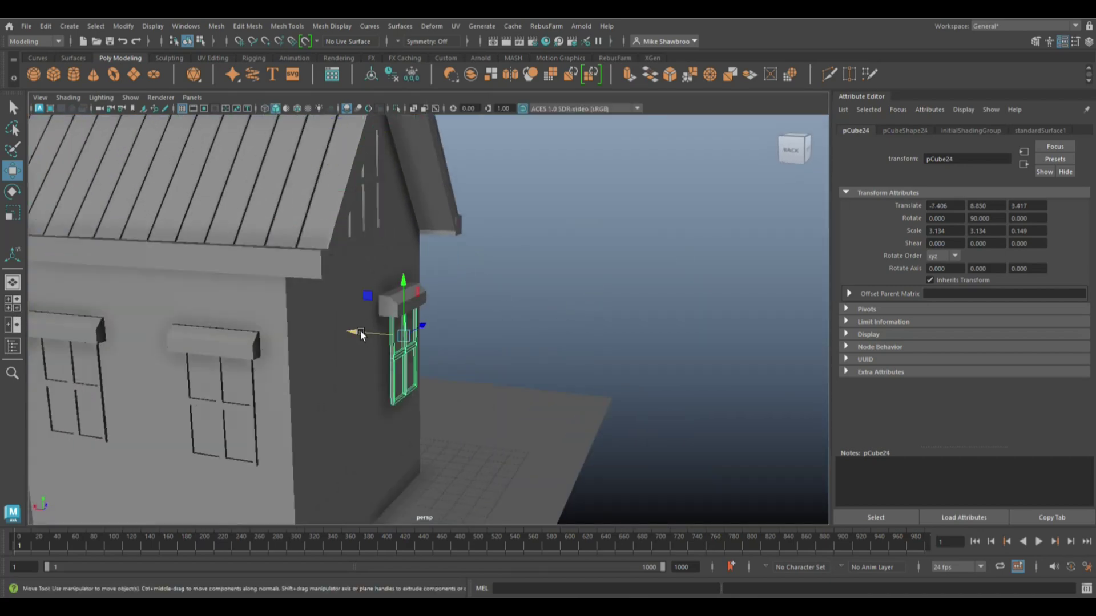
{"action": "left_click", "coordinate": [400, 295]}
{"action": "left_click", "coordinate": [568, 302]}
{"action": "key", "text": "a"}
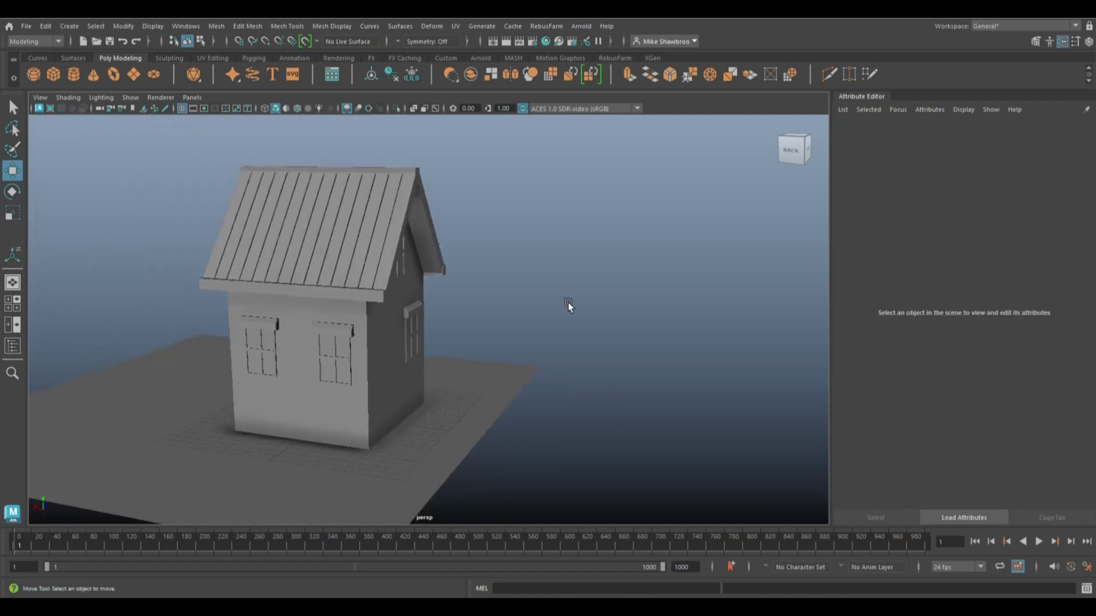
{"action": "mouse_move", "coordinate": [568, 302]}
{"action": "left_mouse_down", "text": "alt"}
{"action": "mouse_move", "coordinate": [513, 320]}
{"action": "mouse_move", "coordinate": [530, 348]}
{"action": "left_mouse_up", "text": "alt"}
- Move the new cube onto the side wall, stretch it along its depth and raise it up the wall
{"action": "left_click", "coordinate": [344, 340]}
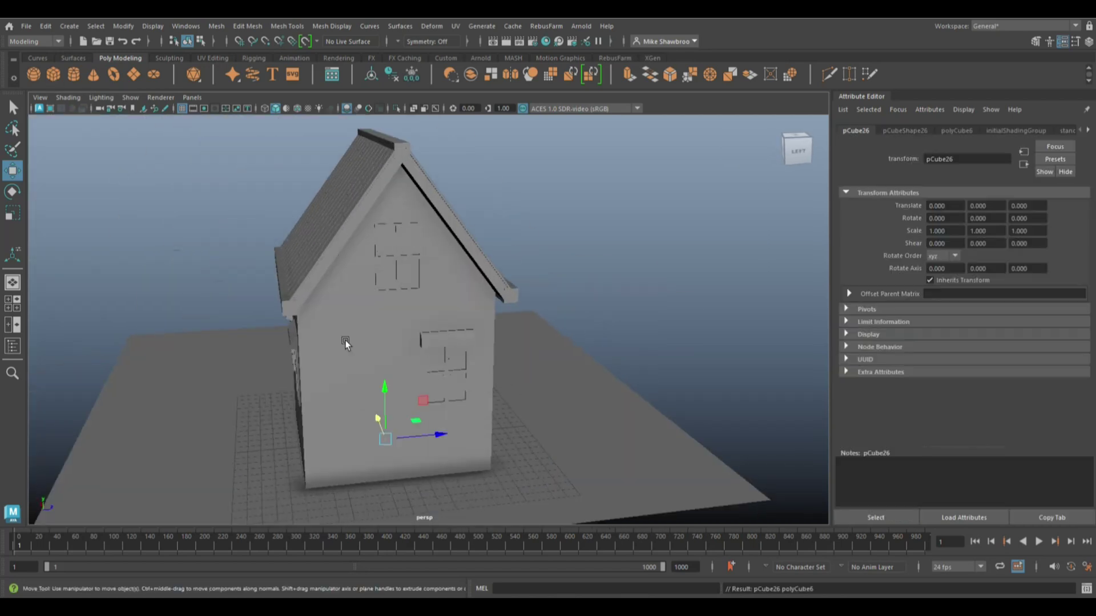
{"action": "left_click_drag", "start_coordinate": [377, 331], "coordinate": [355, 455], "text": "alt"}
{"action": "key", "text": "r"}
{"action": "left_click_drag", "start_coordinate": [431, 398], "coordinate": [485, 362]}
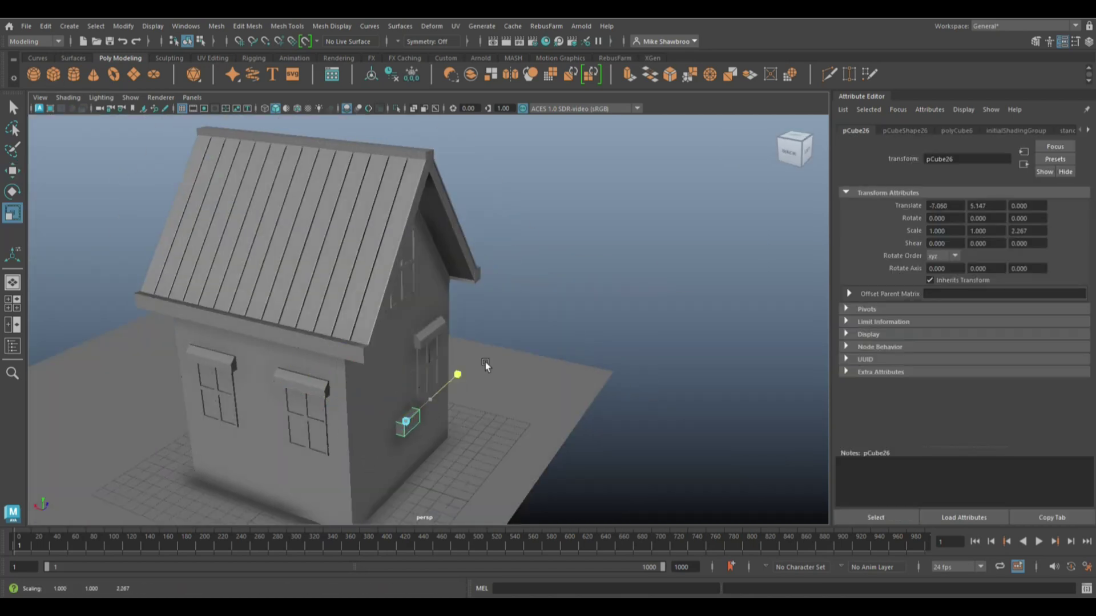
{"action": "key", "text": "w"}
{"action": "mouse_move", "coordinate": [404, 381]}
{"action": "left_mouse_down"}
{"action": "mouse_move", "coordinate": [407, 400]}
{"action": "mouse_move", "coordinate": [388, 282]}
{"action": "left_mouse_up"}
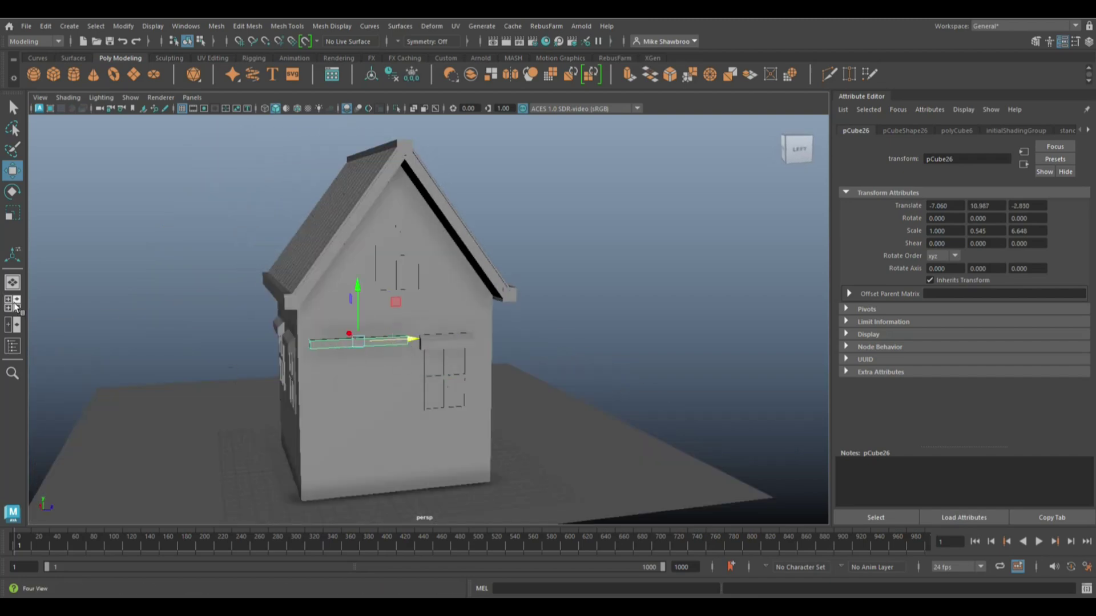
- In the side view, drag the beam's left-end vertices to lengthen it toward the awning
{"action": "left_click", "coordinate": [16, 307]}
{"action": "key", "text": "space"}
{"action": "key", "text": "space"}
{"action": "key", "text": "space"}
{"action": "scroll", "coordinate": [444, 411], "scroll_direction": "down", "scroll_amount": 3}
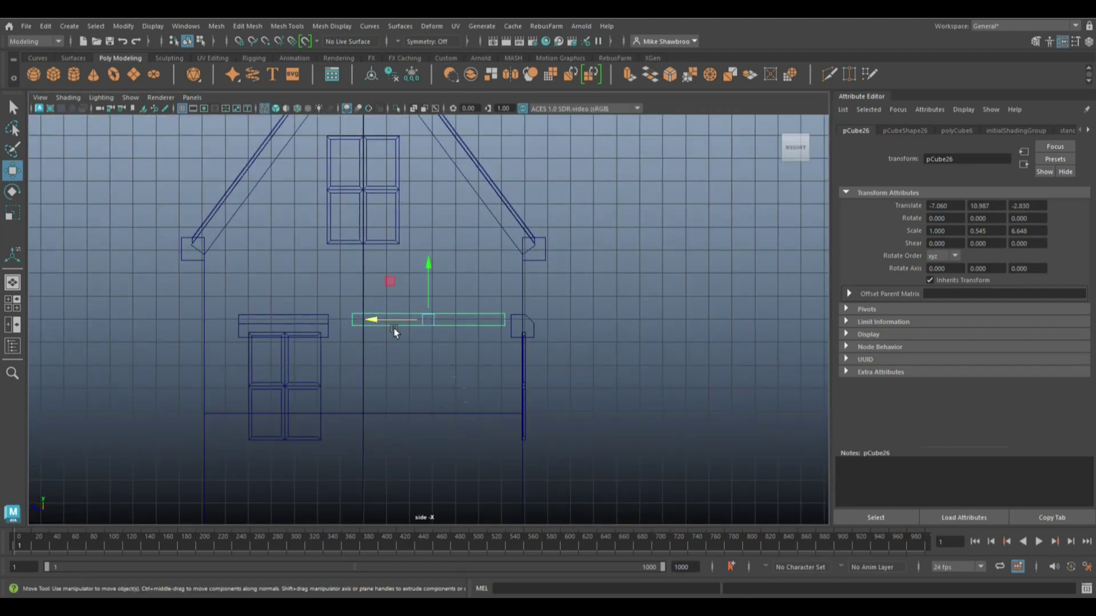
{"action": "key", "text": "F9"}
{"action": "left_click_drag", "start_coordinate": [377, 308], "coordinate": [309, 330]}
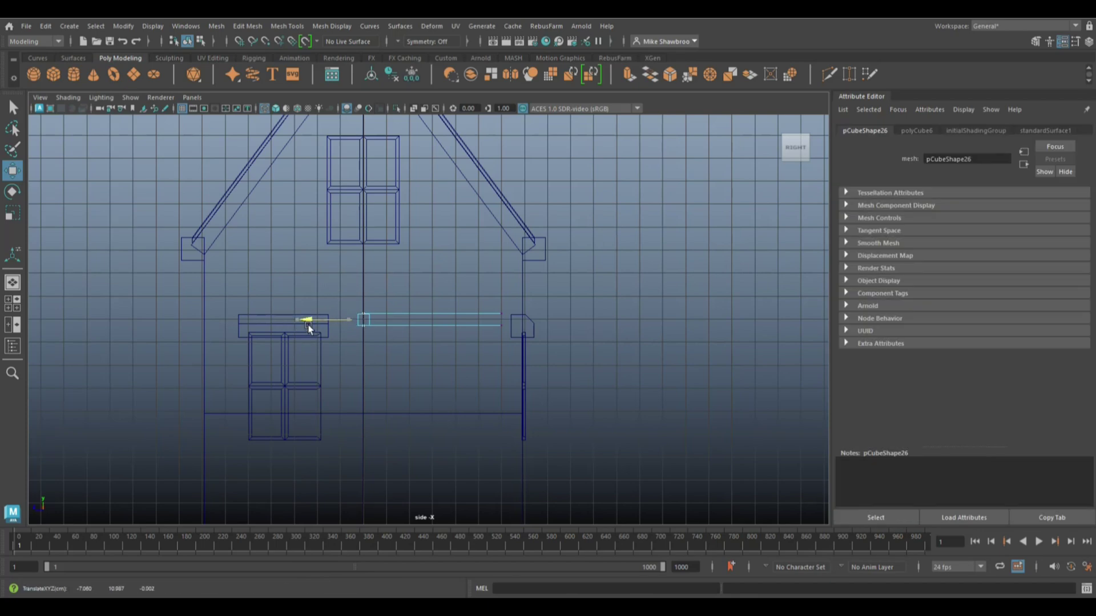
{"action": "left_click", "coordinate": [13, 282]}
{"action": "mouse_move", "coordinate": [619, 283]}
{"action": "left_mouse_down", "text": "alt"}
{"action": "mouse_move", "coordinate": [588, 350]}
{"action": "mouse_move", "coordinate": [468, 303]}
{"action": "left_mouse_up", "text": "alt"}
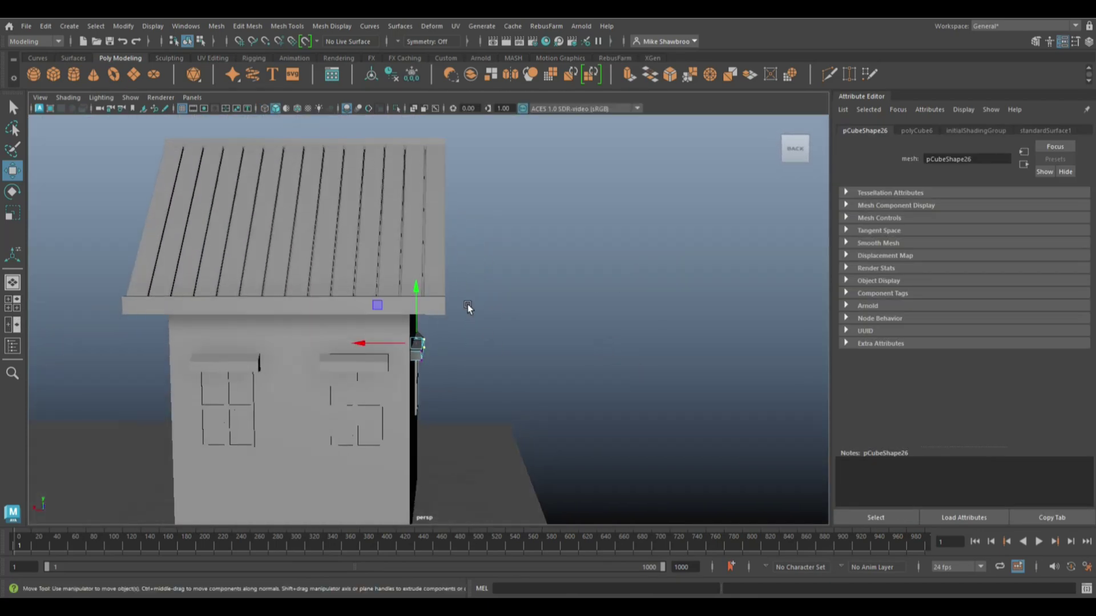
- Return the beam to object mode and nudge it into its final position
{"action": "left_click", "coordinate": [386, 360]}
{"action": "left_click_drag", "start_coordinate": [386, 360], "coordinate": [487, 358], "text": "alt"}
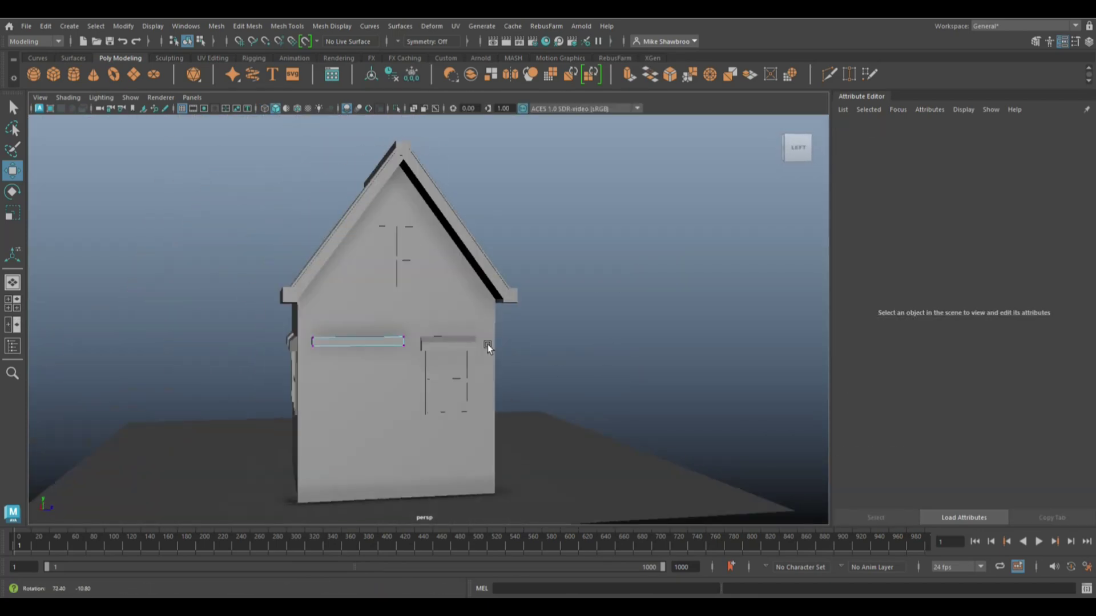
{"action": "left_click", "coordinate": [12, 302]}
{"action": "right_click", "coordinate": [632, 288]}
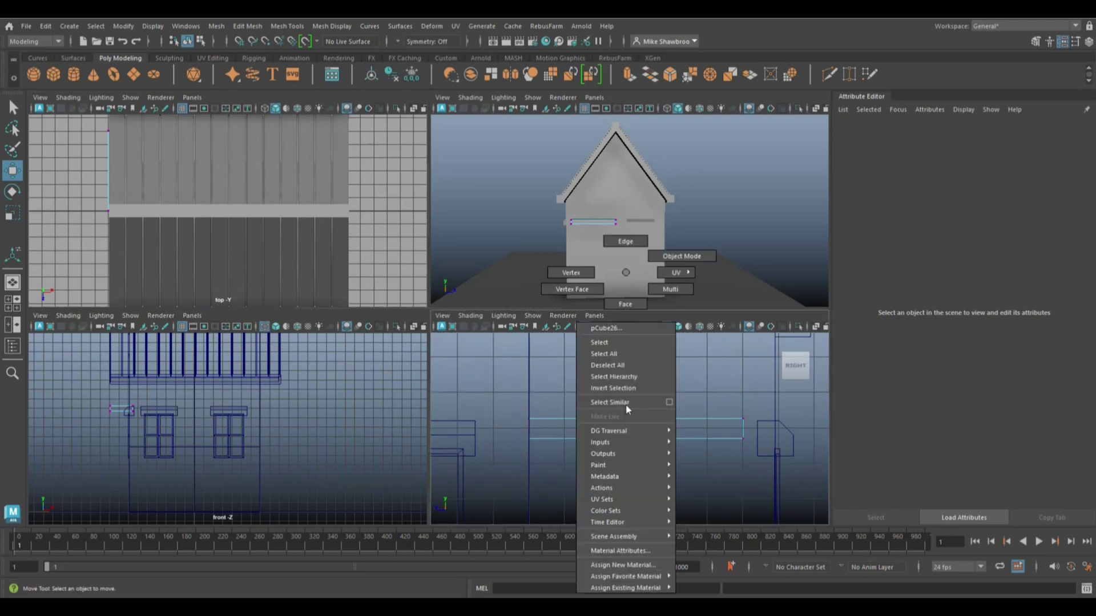
{"action": "left_click", "coordinate": [631, 245]}
{"action": "left_click_drag", "start_coordinate": [567, 429], "coordinate": [575, 440]}
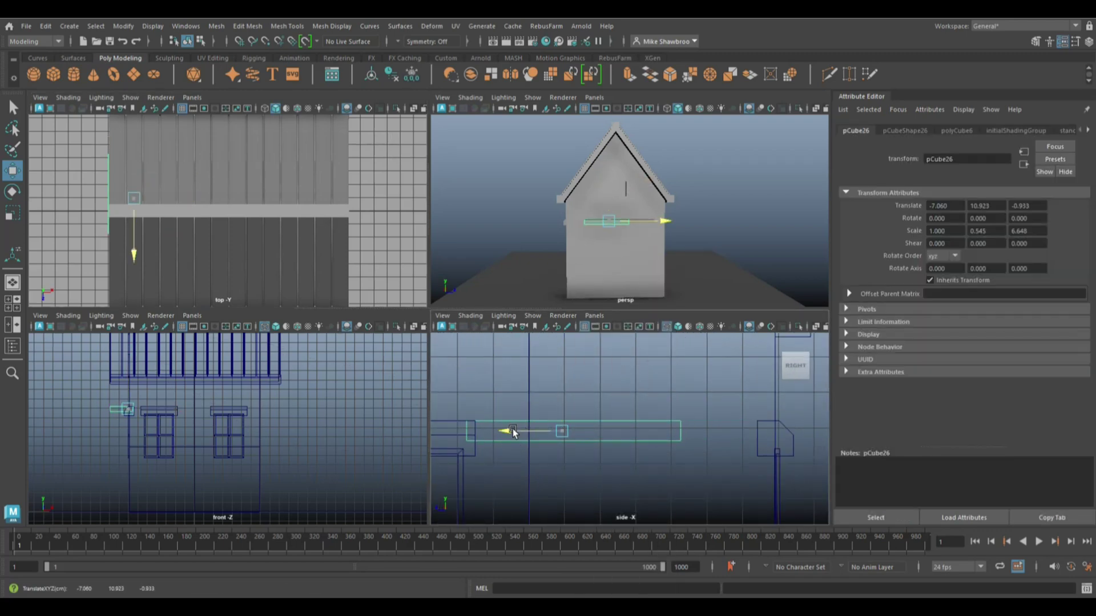
{"action": "key", "text": "space"}
{"action": "left_click", "coordinate": [676, 258]}
{"action": "mouse_move", "coordinate": [675, 258]}
{"action": "left_mouse_down", "text": "alt"}
{"action": "mouse_move", "coordinate": [628, 378]}
{"action": "mouse_move", "coordinate": [243, 123]}
{"action": "left_mouse_up", "text": "alt"}
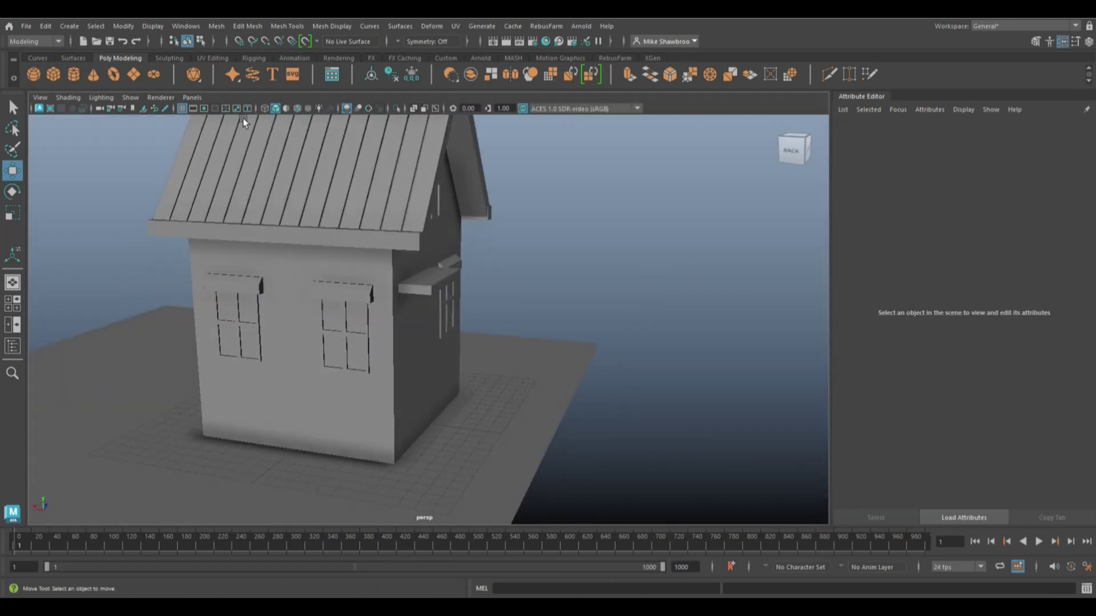
- Add a cube by the side wall and stretch its vertices down into a tall door post
{"action": "left_click", "coordinate": [53, 74]}
{"action": "left_click_drag", "start_coordinate": [365, 439], "coordinate": [322, 438]}
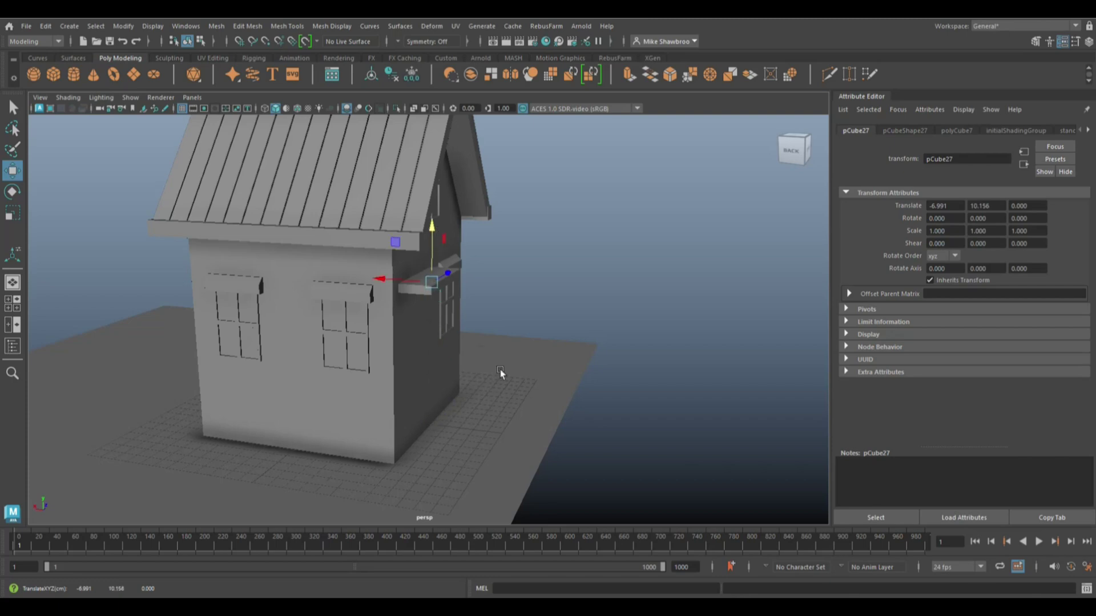
{"action": "left_click_drag", "start_coordinate": [500, 368], "coordinate": [450, 387], "text": "alt"}
{"action": "left_click_drag", "start_coordinate": [466, 280], "coordinate": [461, 281]}
{"action": "left_click_drag", "start_coordinate": [461, 281], "coordinate": [415, 318], "text": "alt"}
{"action": "key", "text": "space"}
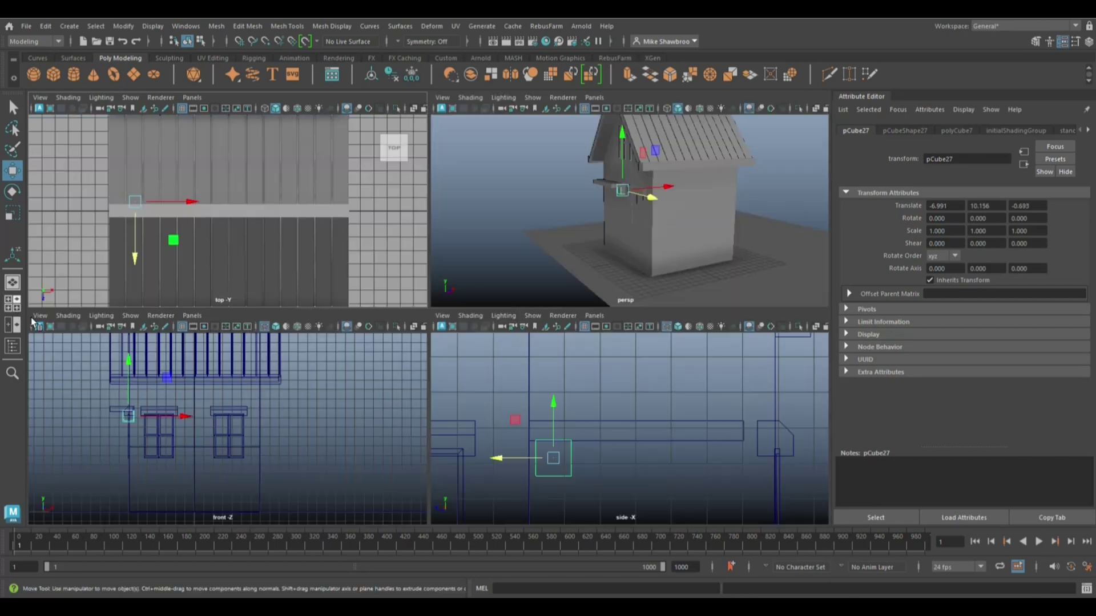
{"action": "key", "text": "space"}
{"action": "key", "text": "space"}
{"action": "key", "text": "space"}
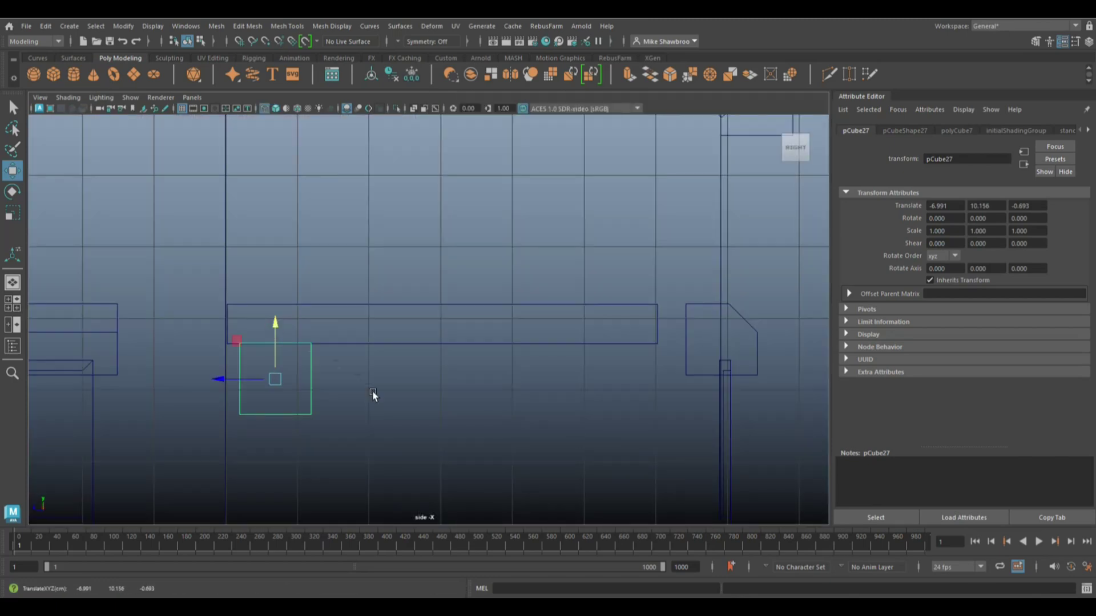
{"action": "key", "text": "a"}
{"action": "right_click_drag", "start_coordinate": [639, 274], "coordinate": [639, 302]}
{"action": "mouse_move", "coordinate": [411, 409]}
{"action": "left_mouse_down"}
{"action": "mouse_move", "coordinate": [386, 472]}
{"action": "mouse_move", "coordinate": [389, 386]}
{"action": "left_mouse_up"}
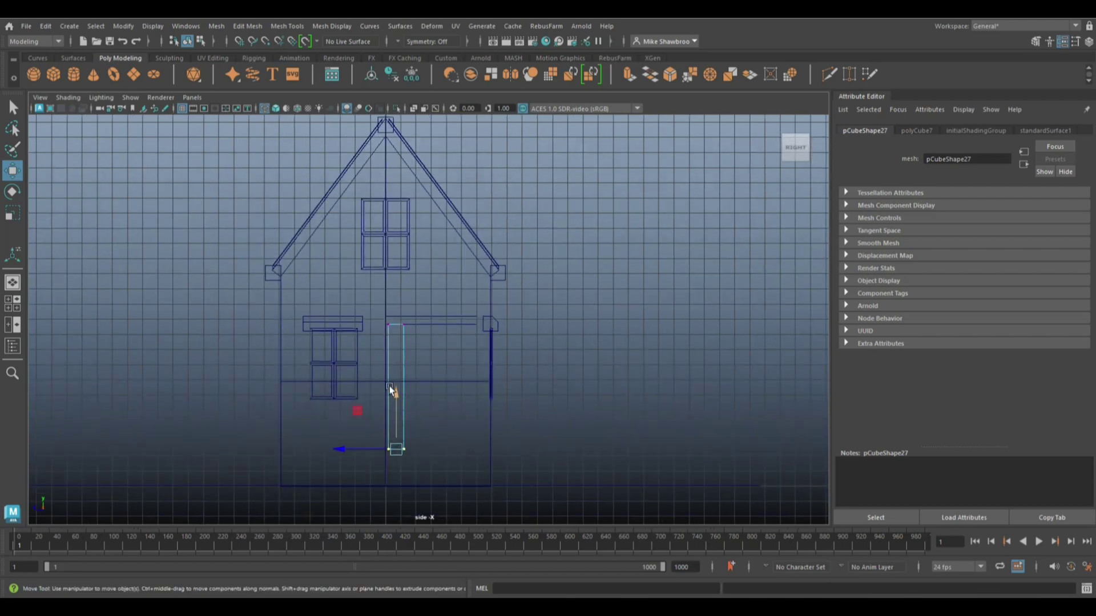
- Duplicate the door post and move the copy along X to the door's other side
{"action": "right_click_drag", "start_coordinate": [533, 351], "coordinate": [539, 356]}
{"action": "key", "text": "ctrl+d"}
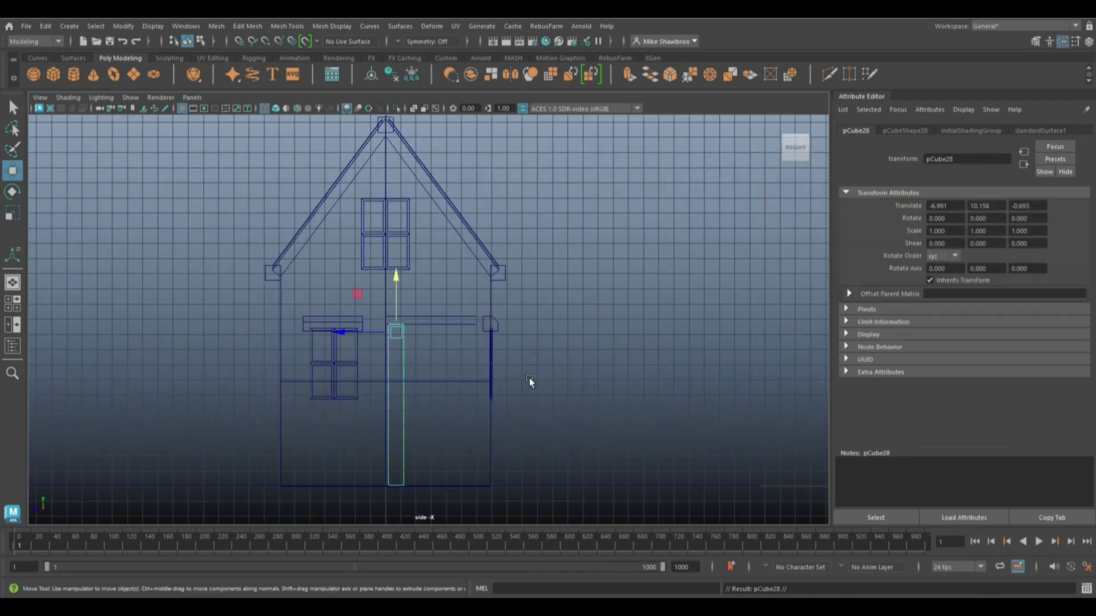
{"action": "left_click_drag", "start_coordinate": [339, 332], "coordinate": [409, 333]}
{"action": "left_click", "coordinate": [13, 283]}
{"action": "mouse_move", "coordinate": [495, 317]}
{"action": "left_mouse_down", "text": "alt"}
{"action": "mouse_move", "coordinate": [609, 361]}
{"action": "mouse_move", "coordinate": [604, 317]}
{"action": "left_mouse_up", "text": "alt"}
{"action": "left_click", "coordinate": [605, 317]}
{"action": "scroll", "coordinate": [389, 372], "scroll_direction": "up", "scroll_amount": 3}
- Create a cube scaled to 1.831 and set it at the left column's foot
{"action": "left_click", "coordinate": [51, 77]}
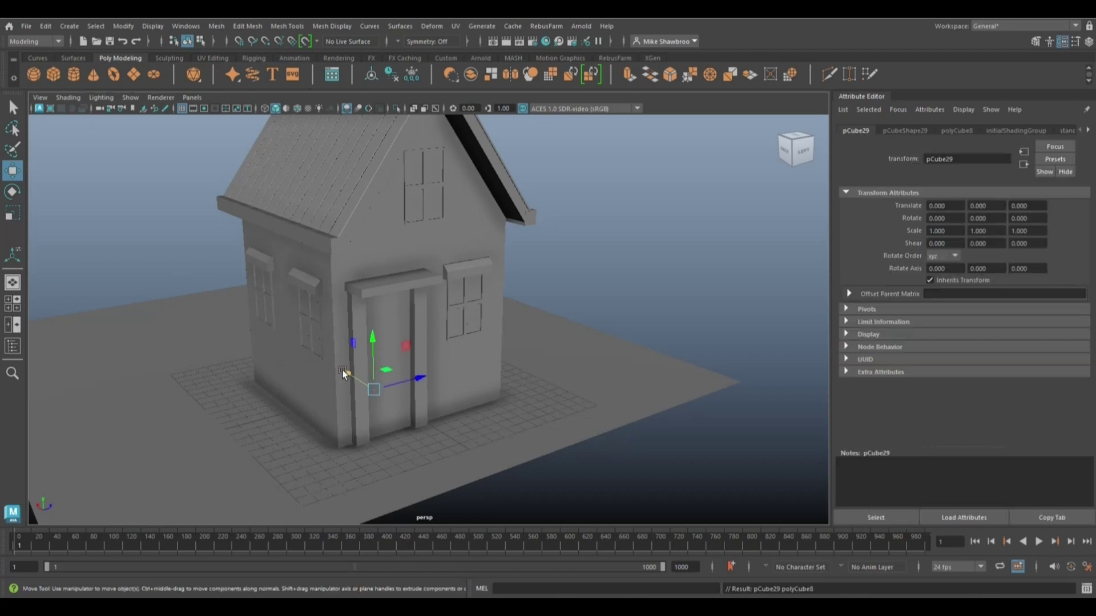
{"action": "left_click_drag", "start_coordinate": [365, 371], "coordinate": [382, 420]}
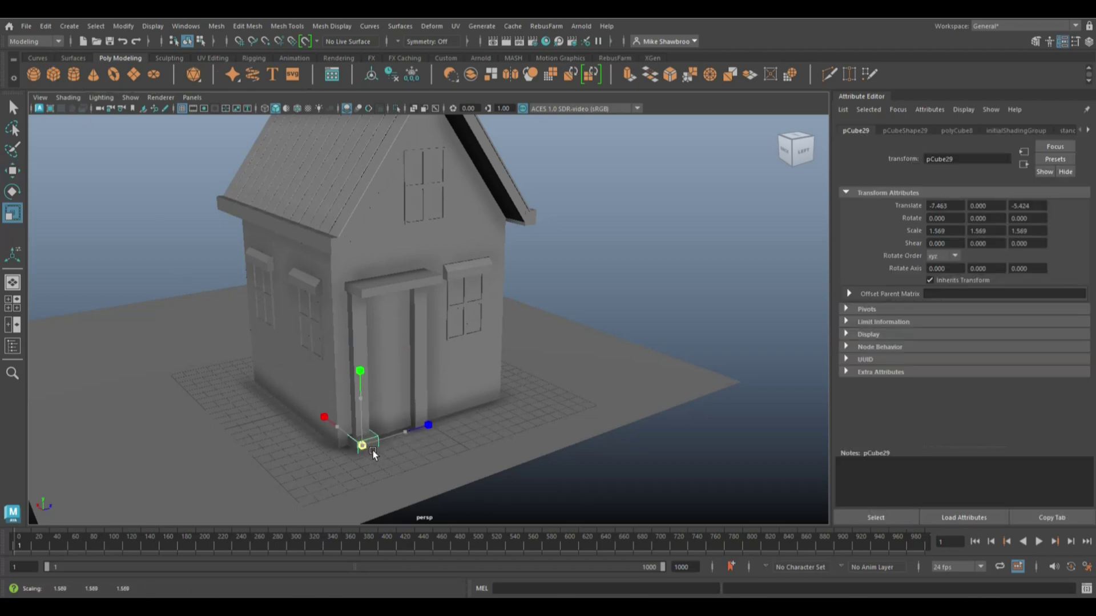
{"action": "key", "text": "r"}
{"action": "key", "text": "space"}
{"action": "key", "text": "space"}
{"action": "key", "text": "f"}
{"action": "key", "text": "w"}
{"action": "left_click_drag", "start_coordinate": [428, 269], "coordinate": [420, 227]}
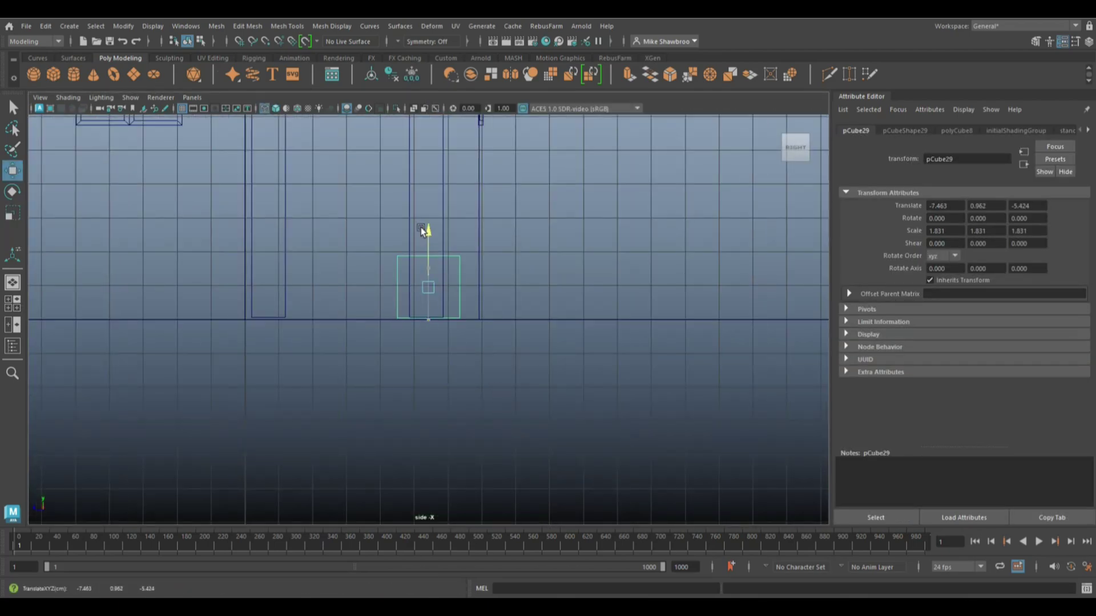
- Duplicate the base block and move the copy under the right column
{"action": "key", "text": "ctrl+d"}
{"action": "left_click_drag", "start_coordinate": [376, 288], "coordinate": [210, 294]}
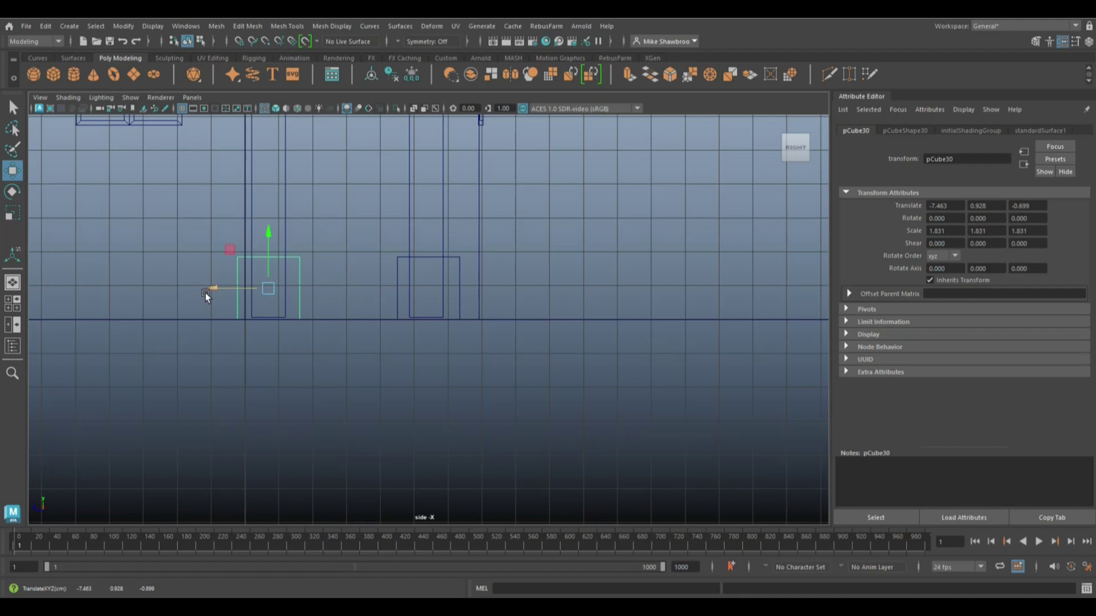
{"action": "key", "text": "space"}
{"action": "key", "text": "space"}
{"action": "left_click", "coordinate": [629, 346]}
{"action": "mouse_move", "coordinate": [629, 346]}
{"action": "left_mouse_down", "text": "alt"}
{"action": "mouse_move", "coordinate": [604, 354]}
{"action": "mouse_move", "coordinate": [640, 288]}
{"action": "mouse_move", "coordinate": [636, 306]}
{"action": "left_mouse_up", "text": "alt"}
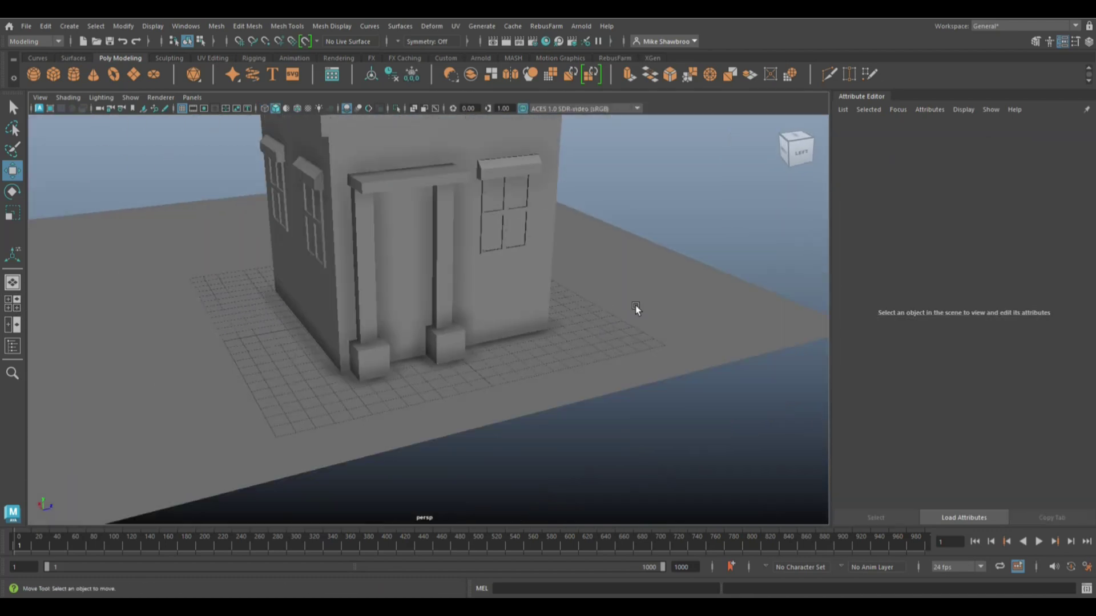
{"action": "left_click", "coordinate": [370, 360]}
- Shape the copied base block into a flat top step slab at the door threshold between the column bases
{"action": "middle_click_drag", "start_coordinate": [424, 361], "coordinate": [457, 347]}
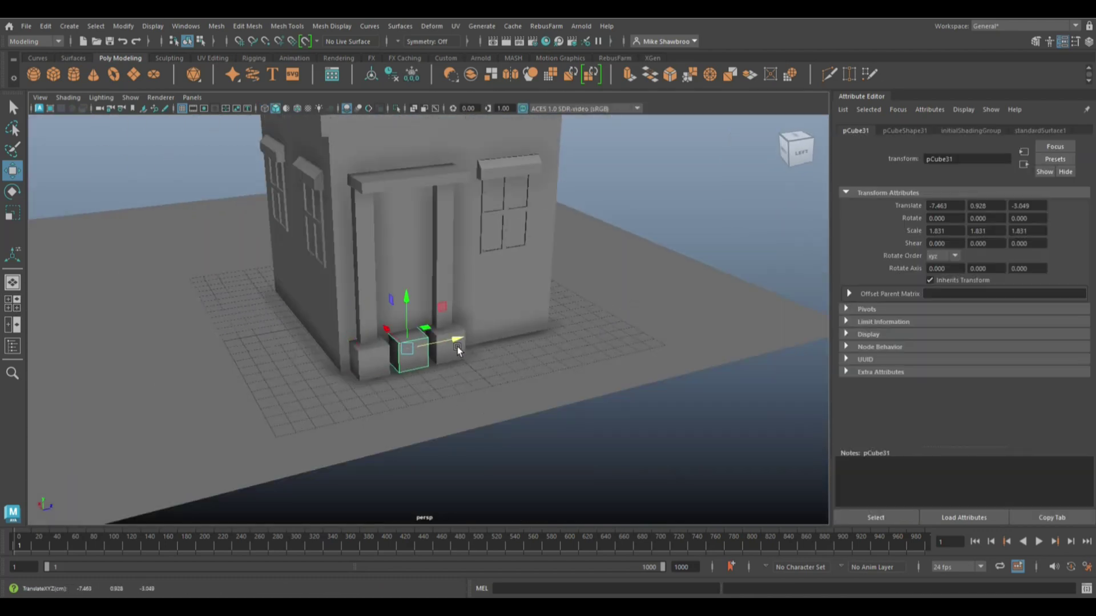
{"action": "key", "text": "r"}
{"action": "left_click_drag", "start_coordinate": [410, 300], "coordinate": [414, 343]}
{"action": "key", "text": "w"}
{"action": "left_click_drag", "start_coordinate": [407, 301], "coordinate": [409, 291]}
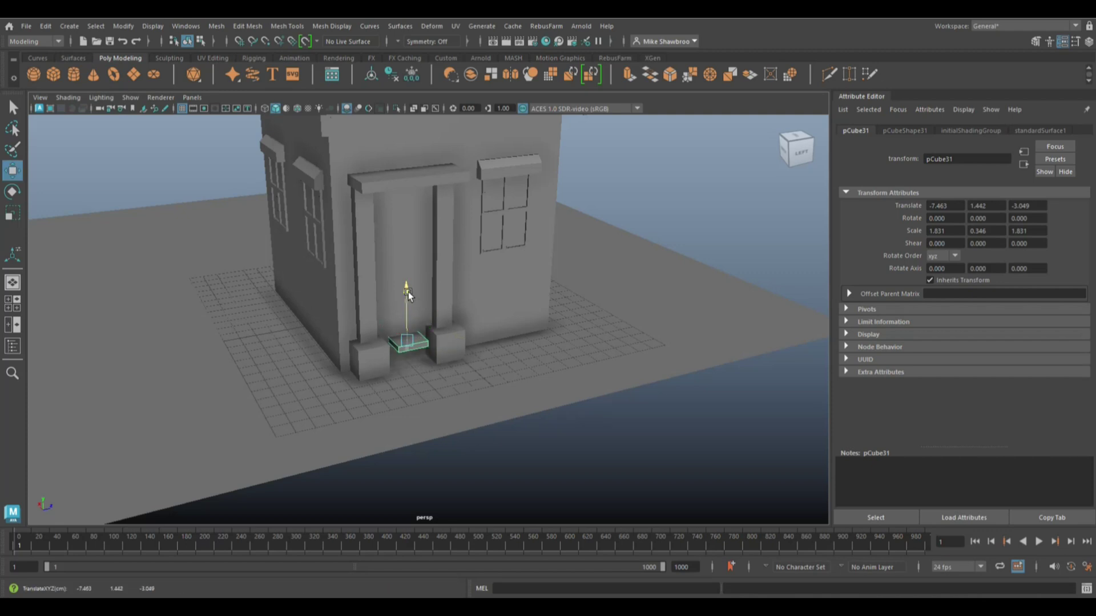
{"action": "key", "text": "r"}
{"action": "left_click_drag", "start_coordinate": [452, 330], "coordinate": [489, 330]}
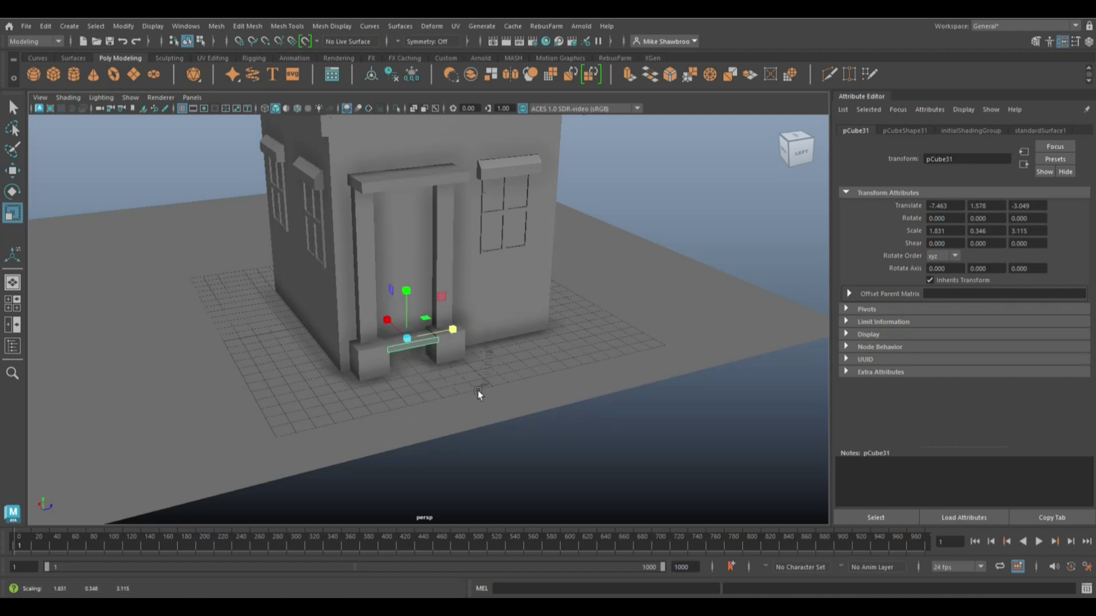
{"action": "left_click_drag", "start_coordinate": [478, 390], "coordinate": [521, 399], "text": "alt"}
{"action": "key", "text": "w"}
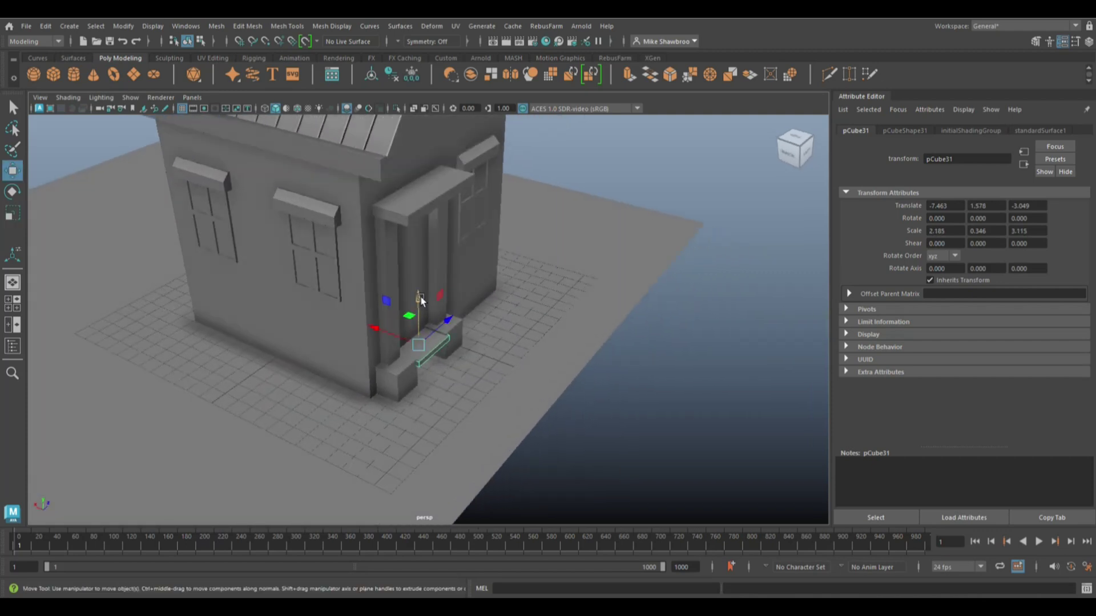
{"action": "left_click_drag", "start_coordinate": [420, 297], "coordinate": [421, 311]}
{"action": "left_click_drag", "start_coordinate": [475, 361], "coordinate": [467, 352], "text": "alt"}
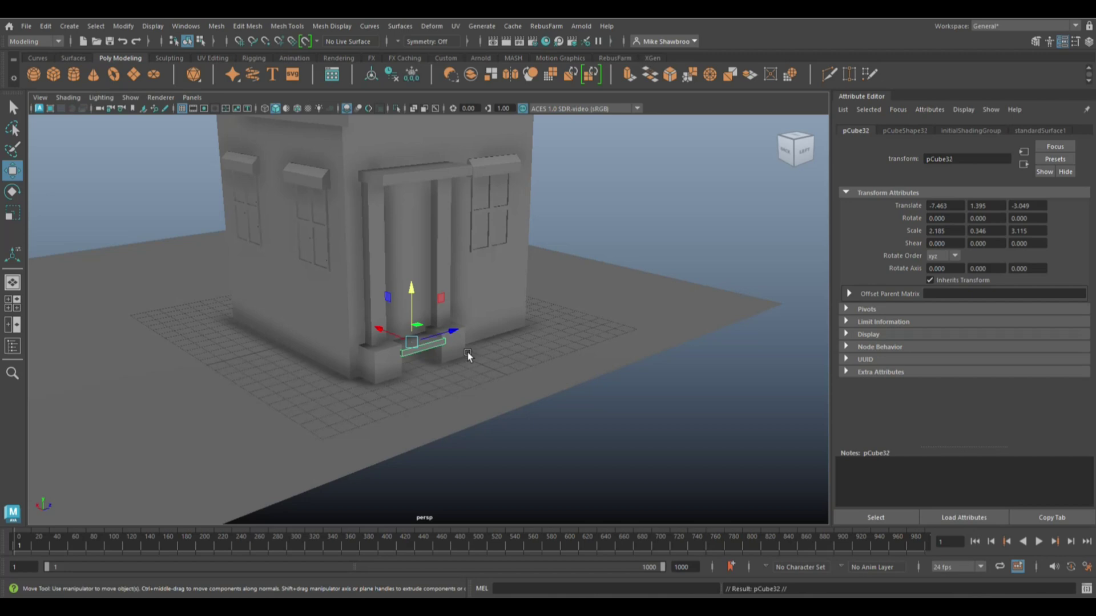
- Duplicate the slab twice, lowering each copy to form the middle and bottom steps
{"action": "key", "text": "ctrl+d"}
{"action": "middle_click_drag", "start_coordinate": [467, 351], "coordinate": [444, 360]}
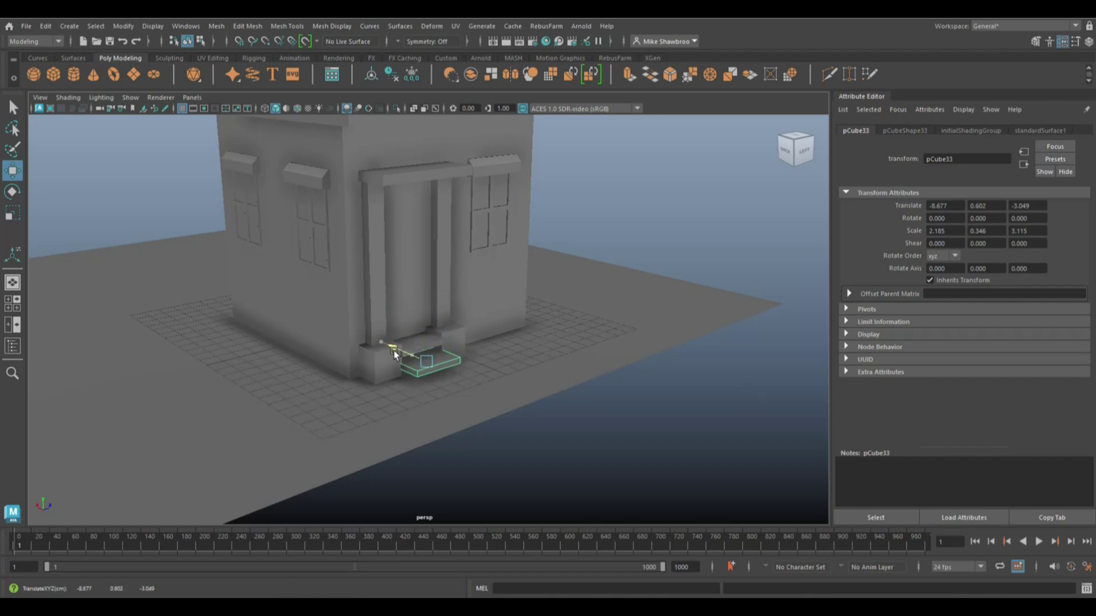
{"action": "key", "text": "ctrl+d"}
{"action": "middle_click_drag", "start_coordinate": [403, 309], "coordinate": [436, 322]}
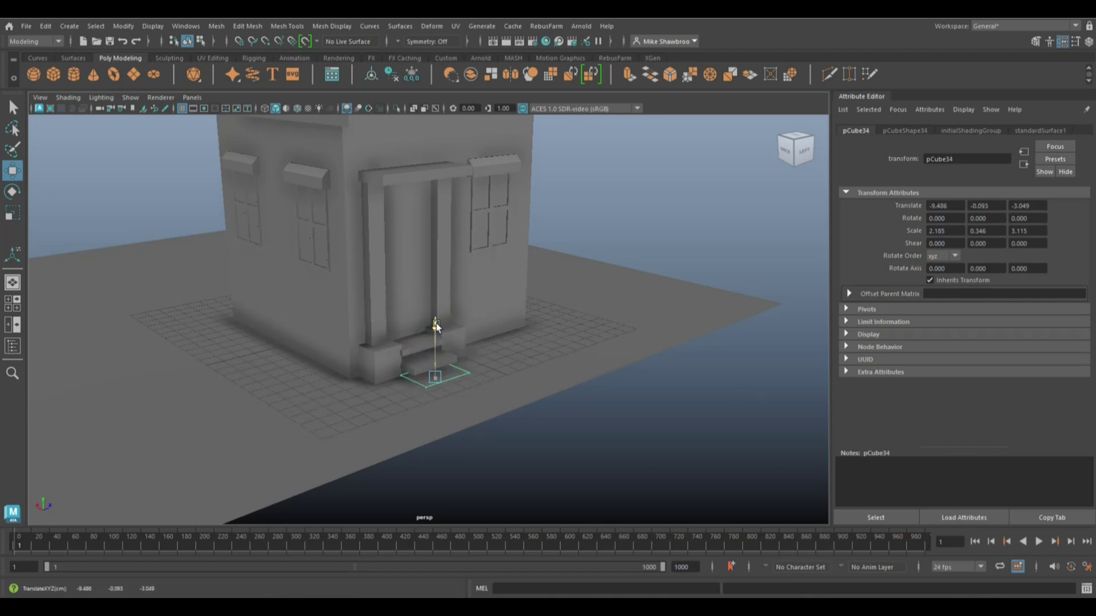
{"action": "left_click_drag", "start_coordinate": [436, 322], "coordinate": [666, 443], "text": "alt"}
{"action": "left_click", "coordinate": [665, 443]}
{"action": "left_click", "coordinate": [437, 393]}
{"action": "left_click_drag", "start_coordinate": [437, 369], "coordinate": [439, 350]}
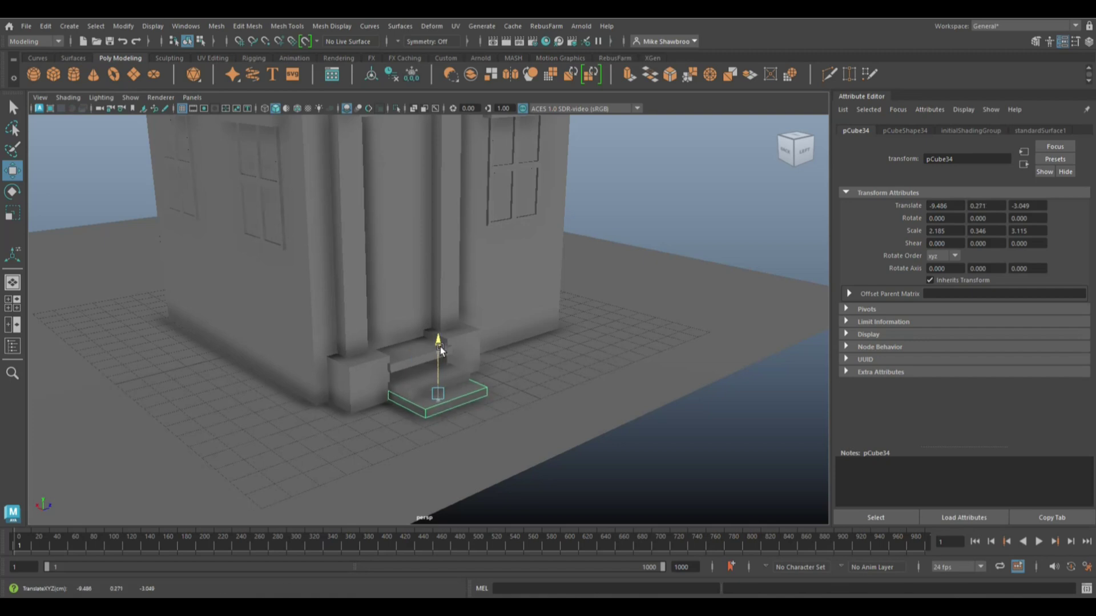
- Check the steps from several angles and lower the middle step slightly
{"action": "left_click_drag", "start_coordinate": [420, 397], "coordinate": [532, 438], "text": "alt"}
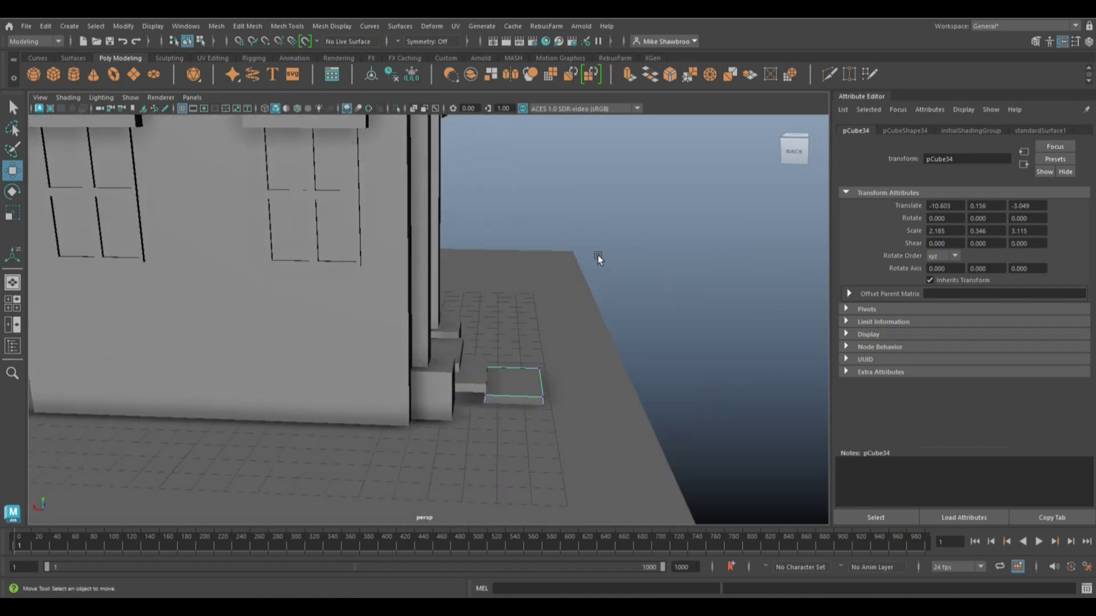
{"action": "left_click_drag", "start_coordinate": [454, 429], "coordinate": [461, 405], "text": "alt"}
{"action": "left_click", "coordinate": [474, 393]}
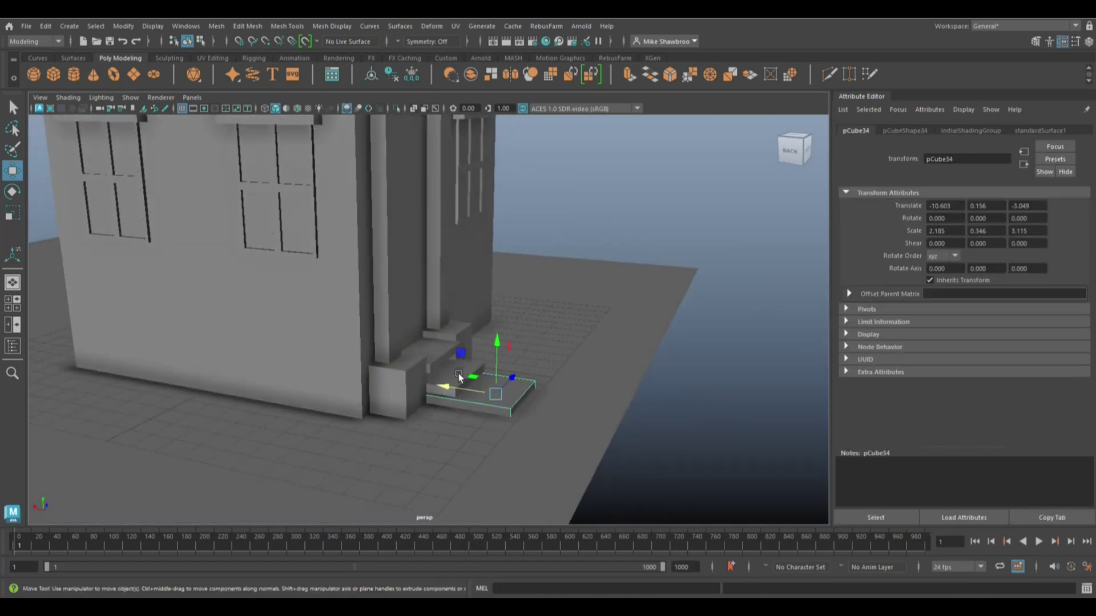
{"action": "left_click_drag", "start_coordinate": [448, 328], "coordinate": [447, 334]}
{"action": "left_click_drag", "start_coordinate": [413, 381], "coordinate": [434, 400], "text": "alt"}
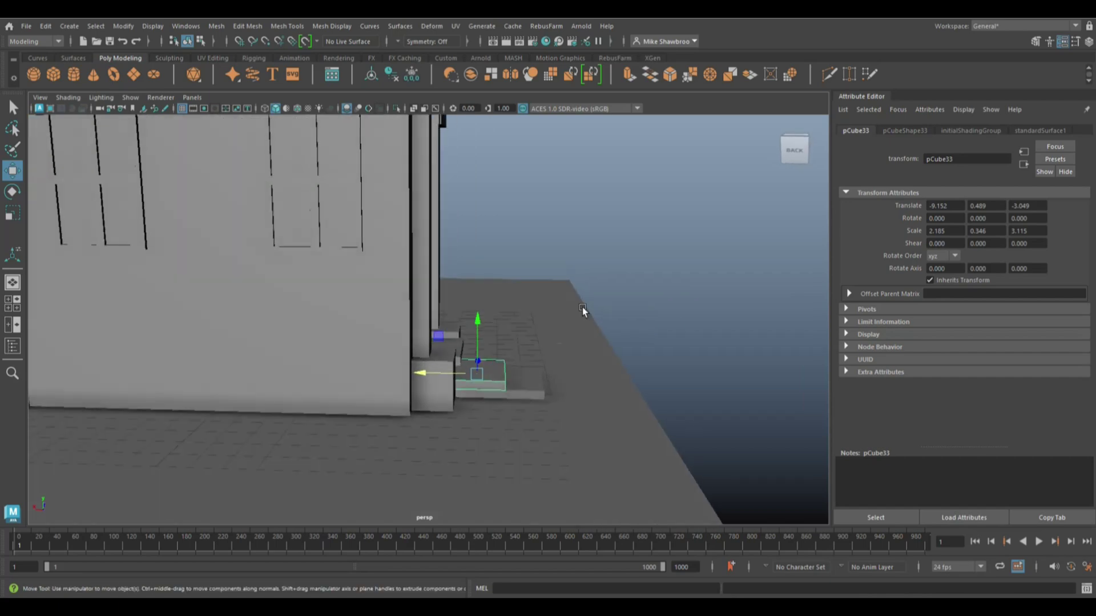
{"action": "left_click_drag", "start_coordinate": [514, 331], "coordinate": [429, 438]}
{"action": "mouse_move", "coordinate": [367, 372]}
{"action": "left_mouse_down", "text": "alt"}
{"action": "mouse_move", "coordinate": [338, 467]}
{"action": "mouse_move", "coordinate": [310, 448]}
{"action": "mouse_move", "coordinate": [400, 400]}
{"action": "left_mouse_up", "text": "alt"}
{"action": "scroll", "coordinate": [310, 448], "scroll_direction": "down", "scroll_amount": 3}
- Duplicate the window beside the door and place the copy at the top of the doorway
{"action": "left_click", "coordinate": [515, 269]}
{"action": "key", "text": "ctrl+d"}
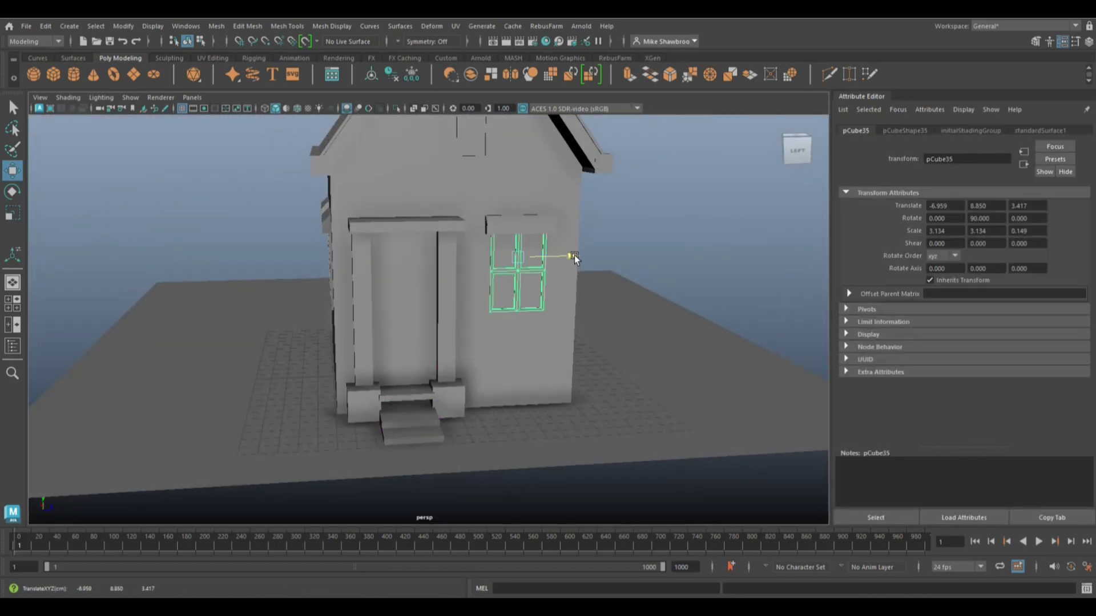
{"action": "left_click_drag", "start_coordinate": [574, 255], "coordinate": [464, 287]}
{"action": "mouse_move", "coordinate": [403, 208]}
{"action": "left_mouse_down"}
{"action": "mouse_move", "coordinate": [407, 303]}
{"action": "mouse_move", "coordinate": [436, 264]}
{"action": "mouse_move", "coordinate": [436, 124]}
{"action": "left_mouse_up"}
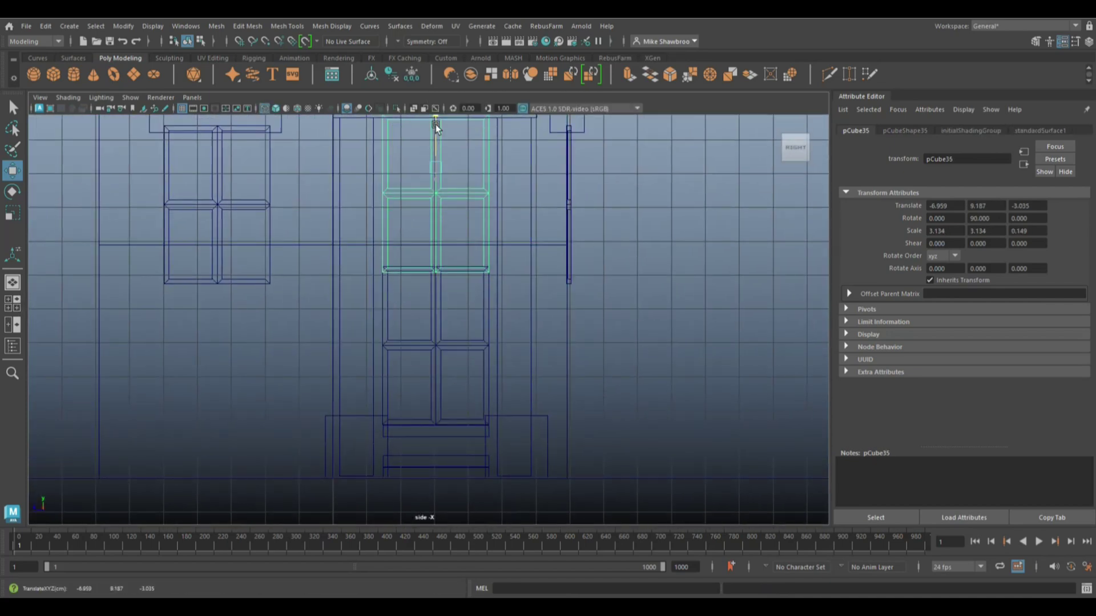
{"action": "scroll", "coordinate": [560, 287], "scroll_direction": "down", "scroll_amount": 1}
{"action": "right_click_drag", "start_coordinate": [661, 220], "coordinate": [605, 231]}
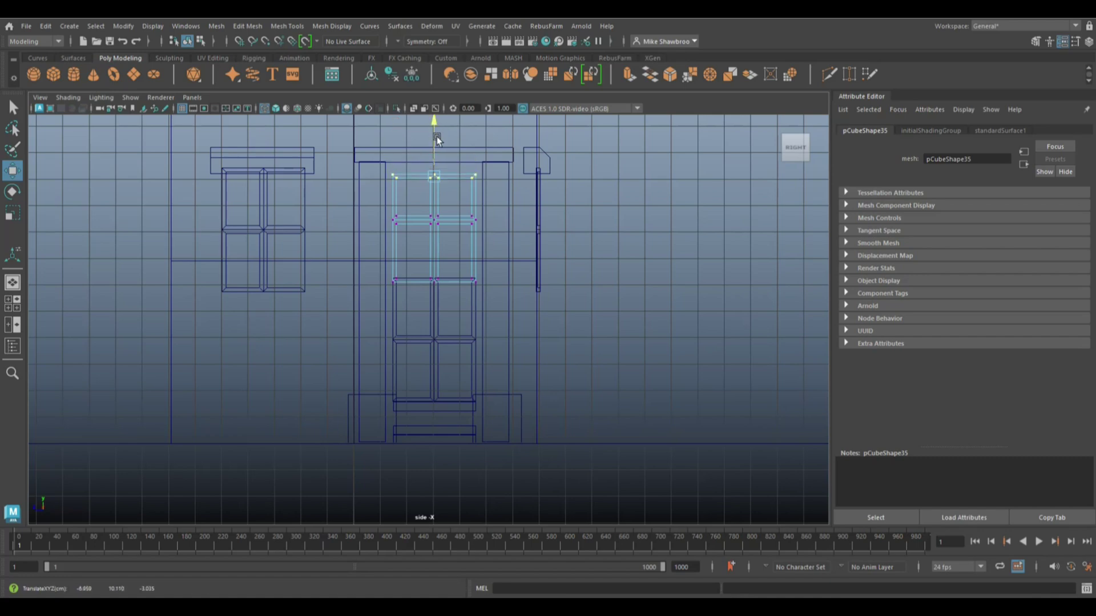
- Move a row of the copy's vertices down so the panes fill the door height
{"action": "left_click", "coordinate": [426, 339]}
{"action": "left_click_drag", "start_coordinate": [433, 282], "coordinate": [434, 259]}
{"action": "left_click", "coordinate": [463, 183]}
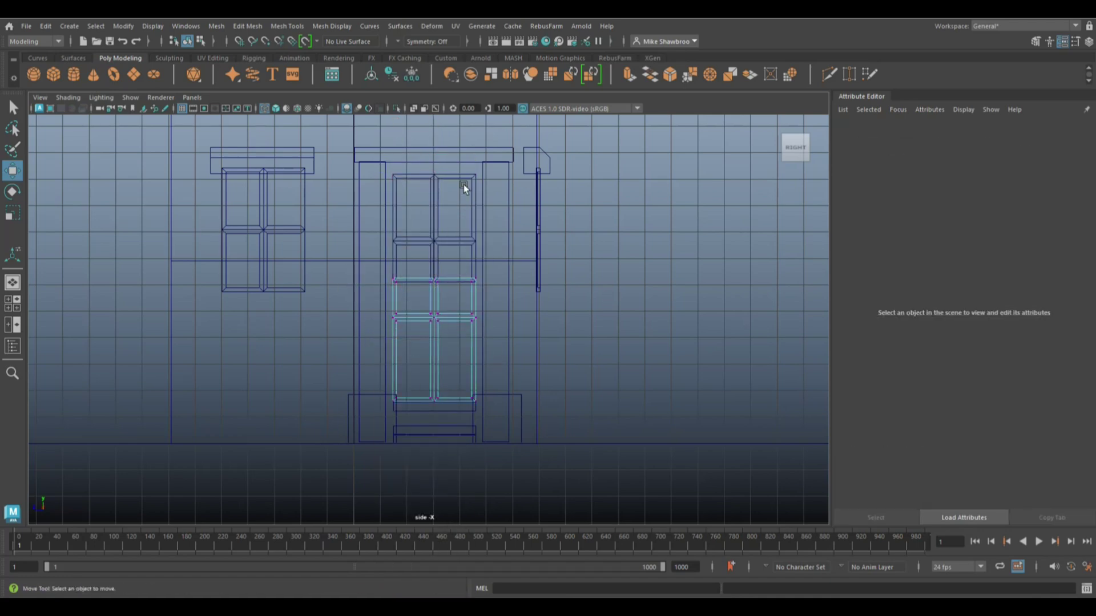
{"action": "key", "text": "F8"}
{"action": "left_click_drag", "start_coordinate": [623, 297], "coordinate": [632, 341], "text": "alt"}
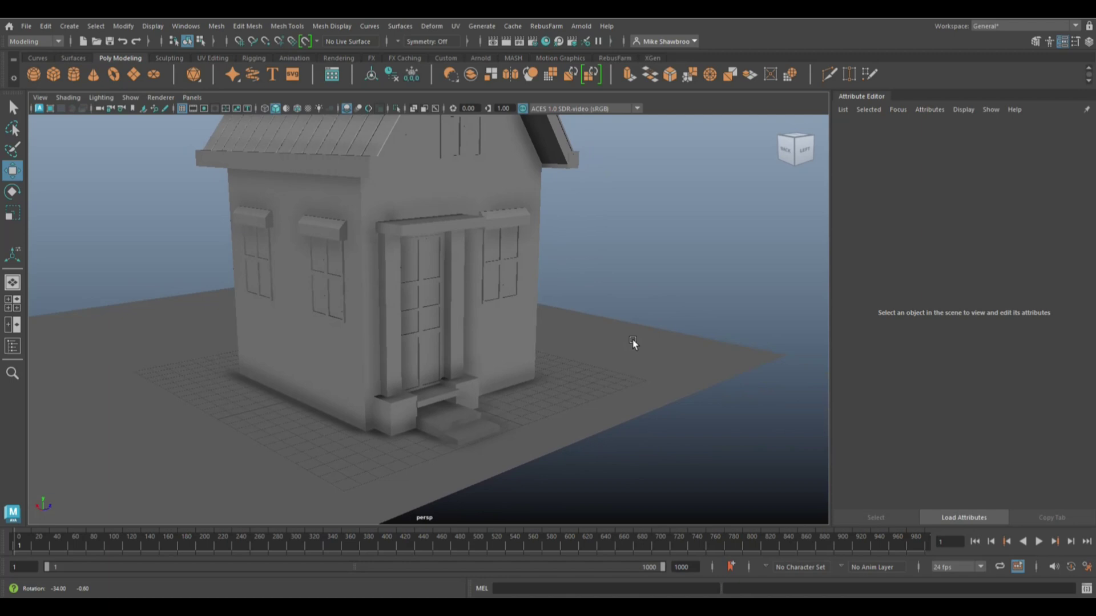
- Create a polygon sphere, tilt it sideways, and move it beside the door
{"action": "left_click", "coordinate": [33, 77]}
{"action": "left_click_drag", "start_coordinate": [360, 362], "coordinate": [511, 371]}
{"action": "key", "text": "e"}
{"action": "mouse_move", "coordinate": [489, 311]}
{"action": "left_mouse_down"}
{"action": "mouse_move", "coordinate": [527, 371]}
{"action": "mouse_move", "coordinate": [508, 423]}
{"action": "left_mouse_up"}
{"action": "key", "text": "w"}
{"action": "mouse_move", "coordinate": [456, 352]}
{"action": "left_mouse_down"}
{"action": "mouse_move", "coordinate": [423, 341]}
{"action": "mouse_move", "coordinate": [448, 366]}
{"action": "mouse_move", "coordinate": [453, 324]}
{"action": "mouse_move", "coordinate": [422, 358]}
{"action": "mouse_move", "coordinate": [412, 321]}
{"action": "left_mouse_up"}
{"action": "key", "text": "r"}
{"action": "key", "text": "w"}
- Scale the doorknob sphere down to 0.258 and check its placement on the door
{"action": "key", "text": "f"}
{"action": "key", "text": "r"}
{"action": "key", "text": "w"}
{"action": "left_click_drag", "start_coordinate": [450, 359], "coordinate": [489, 331], "text": "alt"}
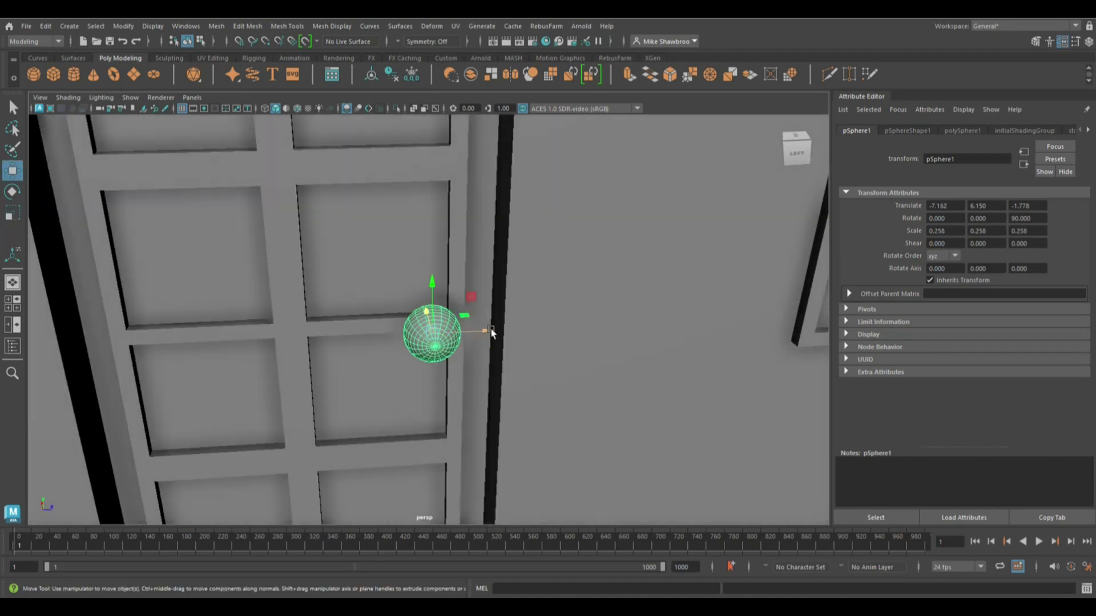
{"action": "key", "text": "a"}
{"action": "left_click", "coordinate": [661, 276]}
{"action": "mouse_move", "coordinate": [661, 276]}
{"action": "left_mouse_down", "text": "alt"}
{"action": "mouse_move", "coordinate": [605, 350]}
{"action": "mouse_move", "coordinate": [563, 364]}
{"action": "mouse_move", "coordinate": [521, 335]}
{"action": "left_mouse_up", "text": "alt"}
- Create a cellar cube beside the house wall at Z -8.454 and scale it taller
{"action": "left_click", "coordinate": [53, 74]}
{"action": "mouse_move", "coordinate": [434, 374]}
{"action": "left_mouse_down"}
{"action": "mouse_move", "coordinate": [365, 383]}
{"action": "mouse_move", "coordinate": [206, 348]}
{"action": "left_mouse_up"}
{"action": "key", "text": "r"}
{"action": "left_click_drag", "start_coordinate": [358, 324], "coordinate": [359, 328]}
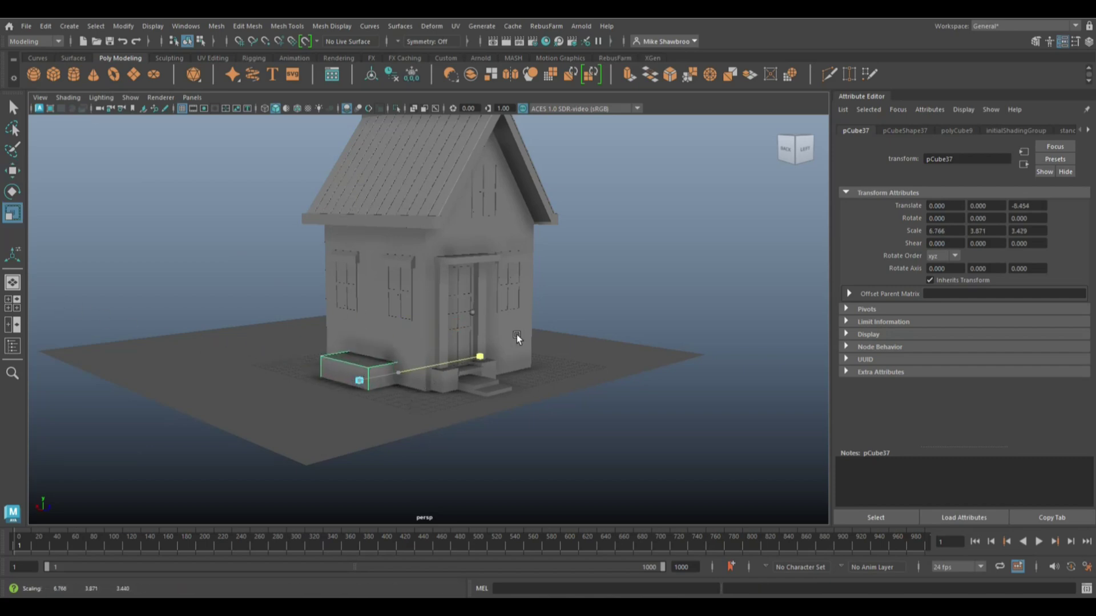
- Set the cellar box on the ground and snug it against the house wall
{"action": "key", "text": "space"}
{"action": "key", "text": "space"}
{"action": "key", "text": "w"}
{"action": "left_click_drag", "start_coordinate": [575, 393], "coordinate": [584, 339]}
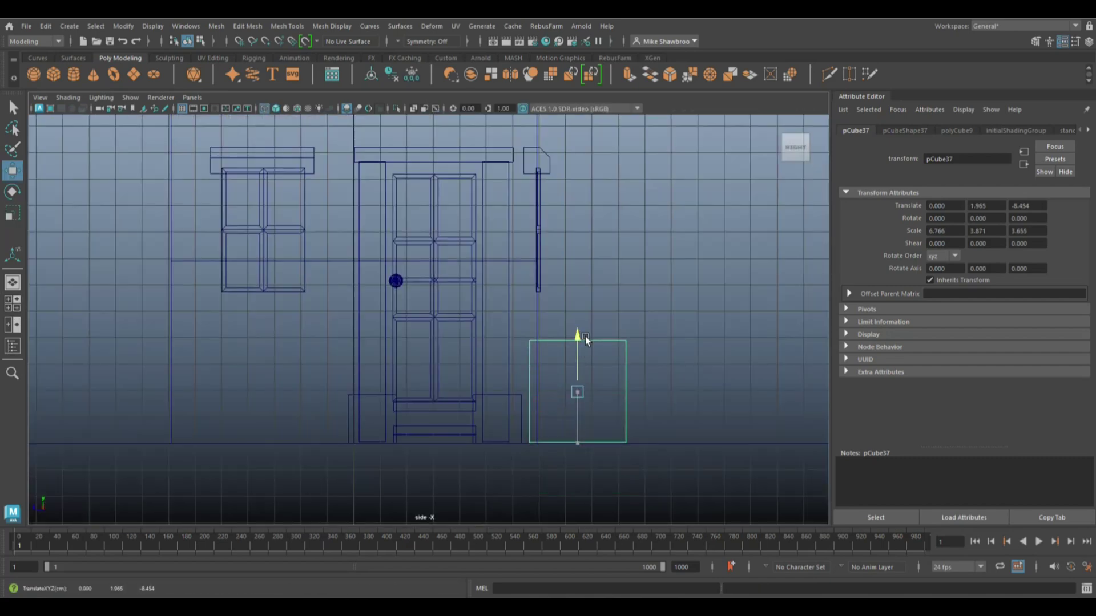
{"action": "left_click_drag", "start_coordinate": [524, 392], "coordinate": [532, 395]}
{"action": "key", "text": "space"}
{"action": "key", "text": "space"}
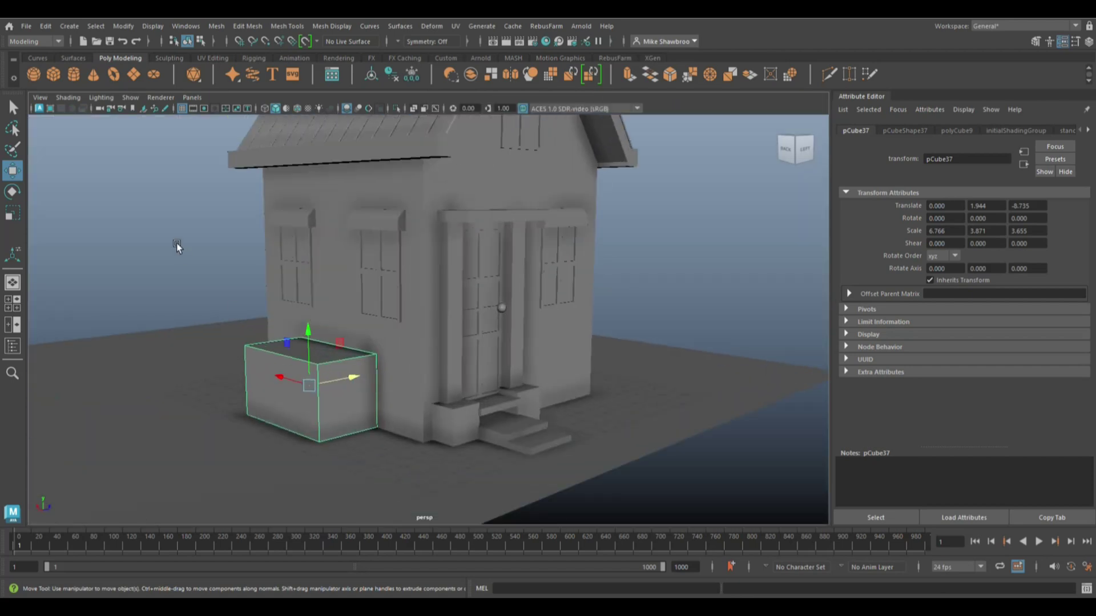
- Extrude the cellar box's top face and resize the extrusion
{"action": "right_click_drag", "start_coordinate": [182, 236], "coordinate": [171, 209]}
{"action": "left_click", "coordinate": [173, 264]}
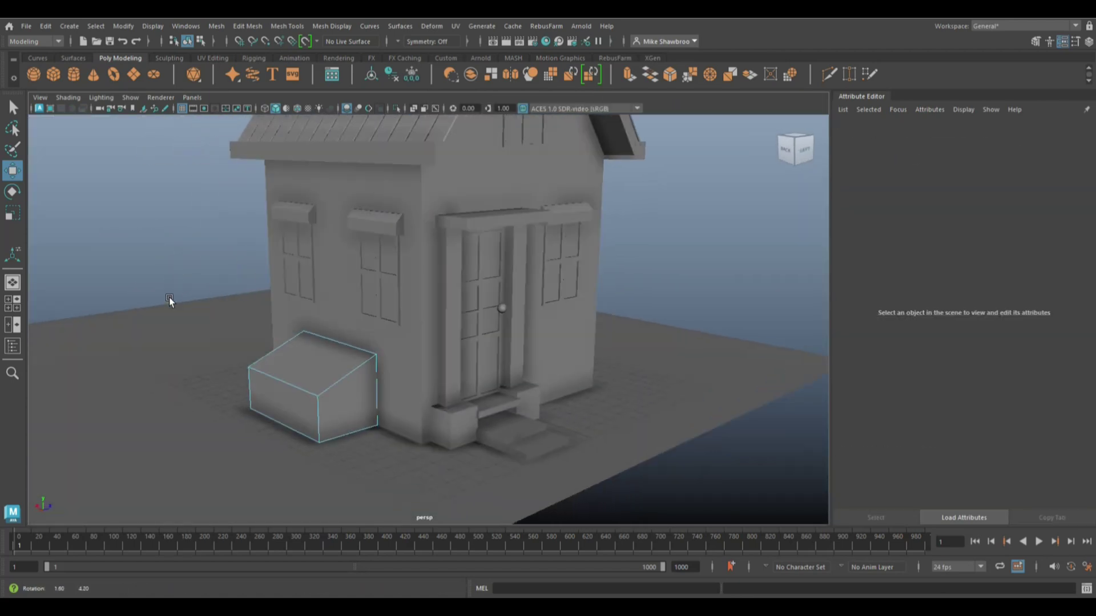
{"action": "right_click_drag", "start_coordinate": [288, 272], "coordinate": [296, 307]}
{"action": "left_click", "coordinate": [311, 357]}
{"action": "key", "text": "ctrl+e"}
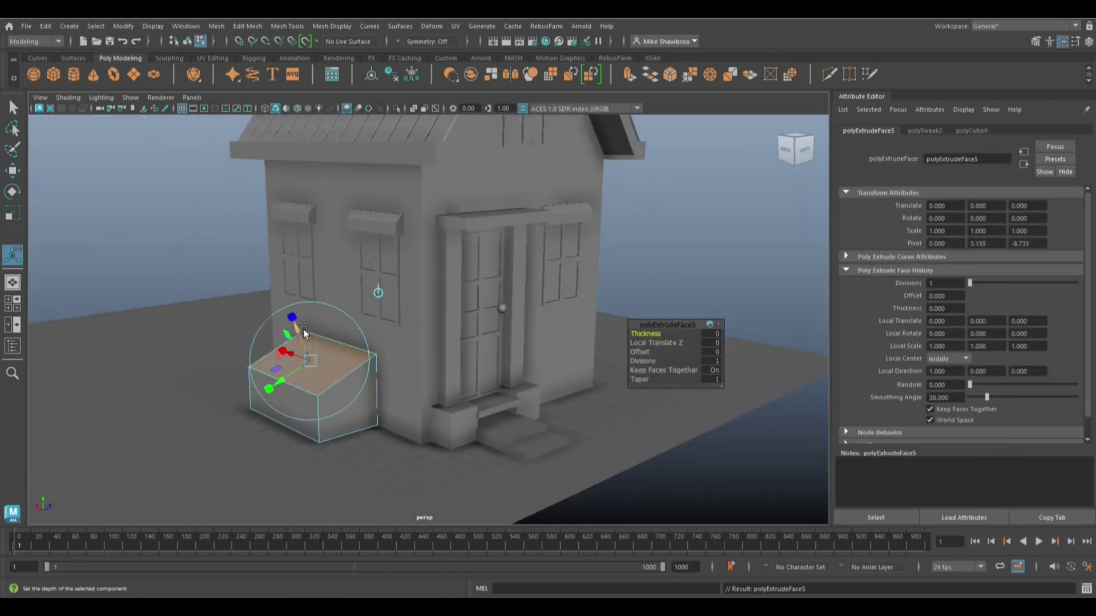
{"action": "key", "text": "t"}
{"action": "mouse_move", "coordinate": [307, 390]}
{"action": "left_mouse_down", "text": "alt"}
{"action": "mouse_move", "coordinate": [399, 436]}
{"action": "mouse_move", "coordinate": [383, 447]}
{"action": "left_mouse_up", "text": "alt"}
- Extrude the top face again and widen it into an overhanging lid
{"action": "key", "text": "ctrl+e"}
{"action": "left_click_drag", "start_coordinate": [208, 365], "coordinate": [196, 365]}
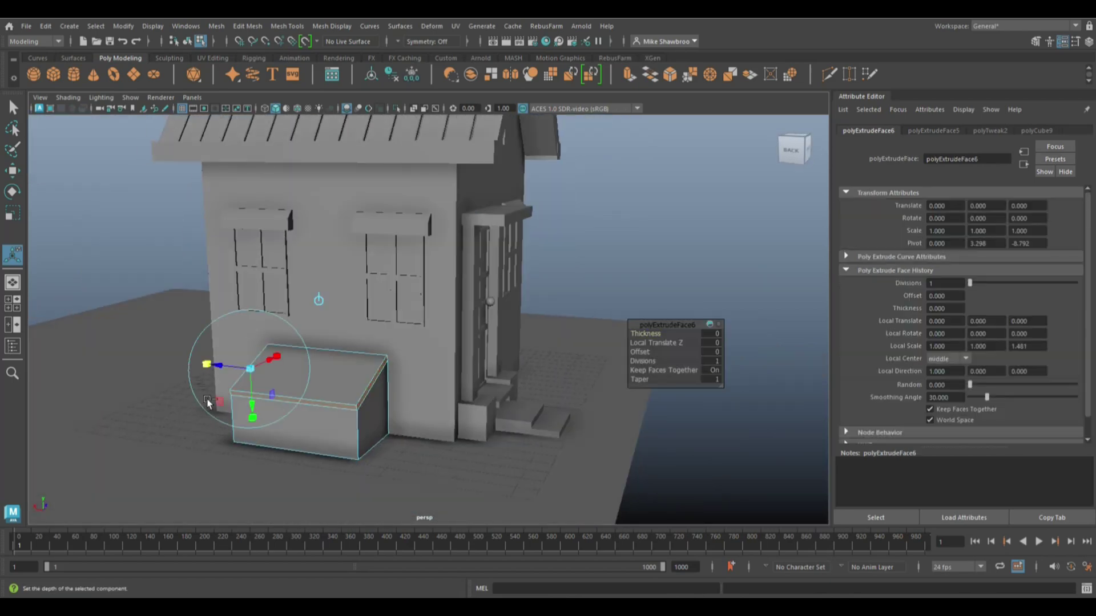
{"action": "left_click", "coordinate": [662, 274]}
{"action": "mouse_move", "coordinate": [665, 252]}
{"action": "left_mouse_down", "text": "alt"}
{"action": "mouse_move", "coordinate": [586, 366]}
{"action": "mouse_move", "coordinate": [515, 433]}
{"action": "left_mouse_up", "text": "alt"}
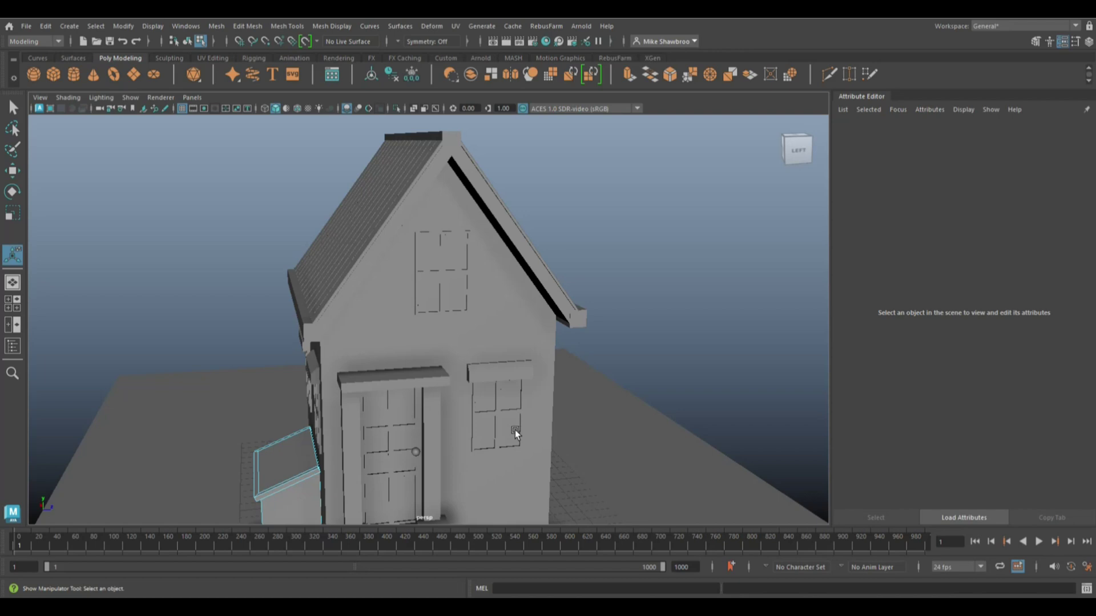
- Create a new cube beside the house and squash it into a thin tall post
{"action": "left_click", "coordinate": [55, 80]}
{"action": "key", "text": "w"}
{"action": "left_click_drag", "start_coordinate": [421, 351], "coordinate": [527, 340], "text": "alt"}
{"action": "left_click_drag", "start_coordinate": [336, 300], "coordinate": [516, 339]}
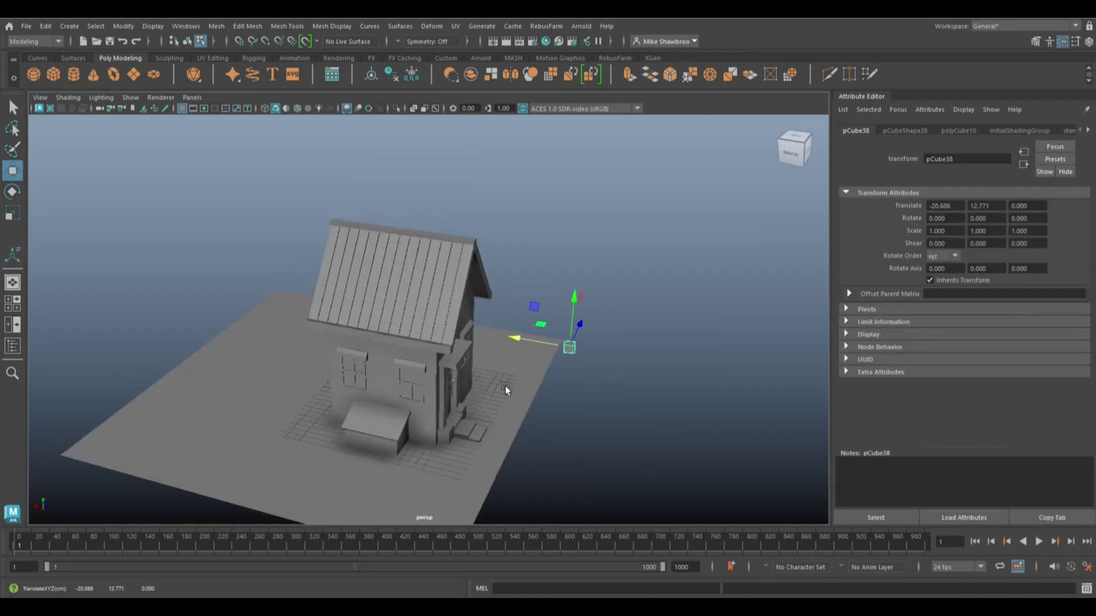
{"action": "key", "text": "r"}
{"action": "mouse_move", "coordinate": [612, 365]}
{"action": "left_mouse_down"}
{"action": "mouse_move", "coordinate": [502, 371]}
{"action": "mouse_move", "coordinate": [481, 396]}
{"action": "left_mouse_up"}
{"action": "right_click_drag", "start_coordinate": [516, 362], "coordinate": [720, 299], "text": "alt"}
{"action": "left_click", "coordinate": [705, 296]}
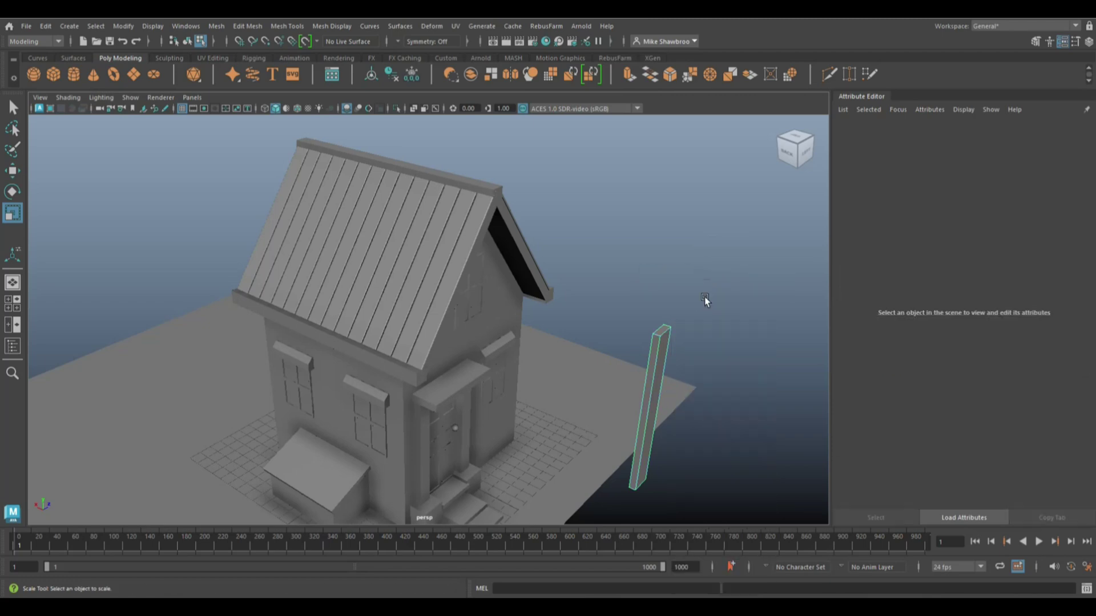
{"action": "left_click", "coordinate": [671, 382]}
- Bevel the post's edges and move it up into the upper gable window
{"action": "left_click", "coordinate": [247, 26]}
{"action": "left_click", "coordinate": [259, 58]}
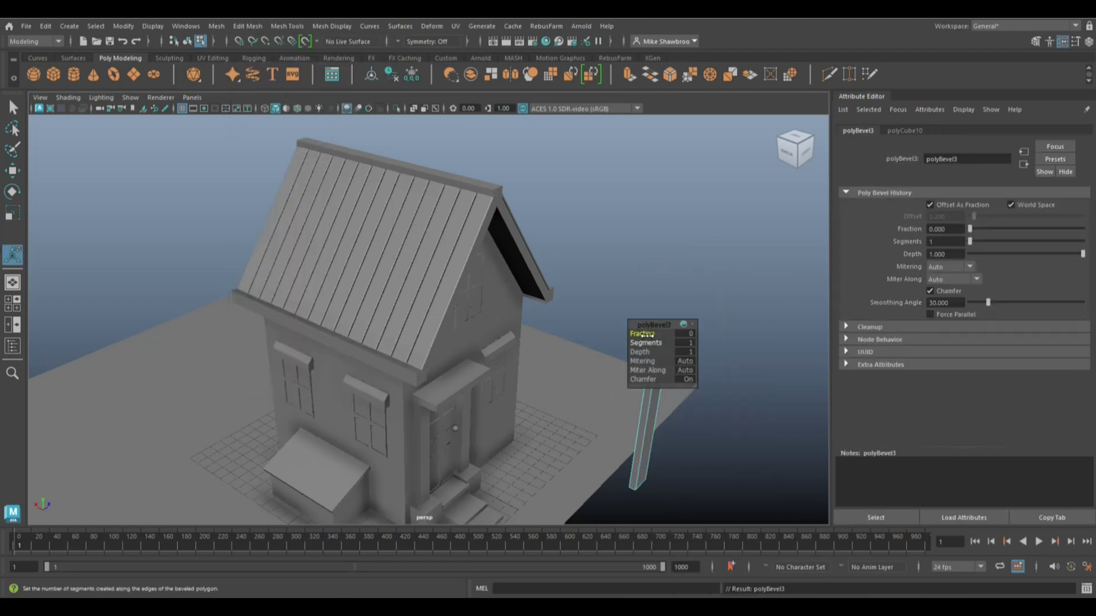
{"action": "key", "text": "q"}
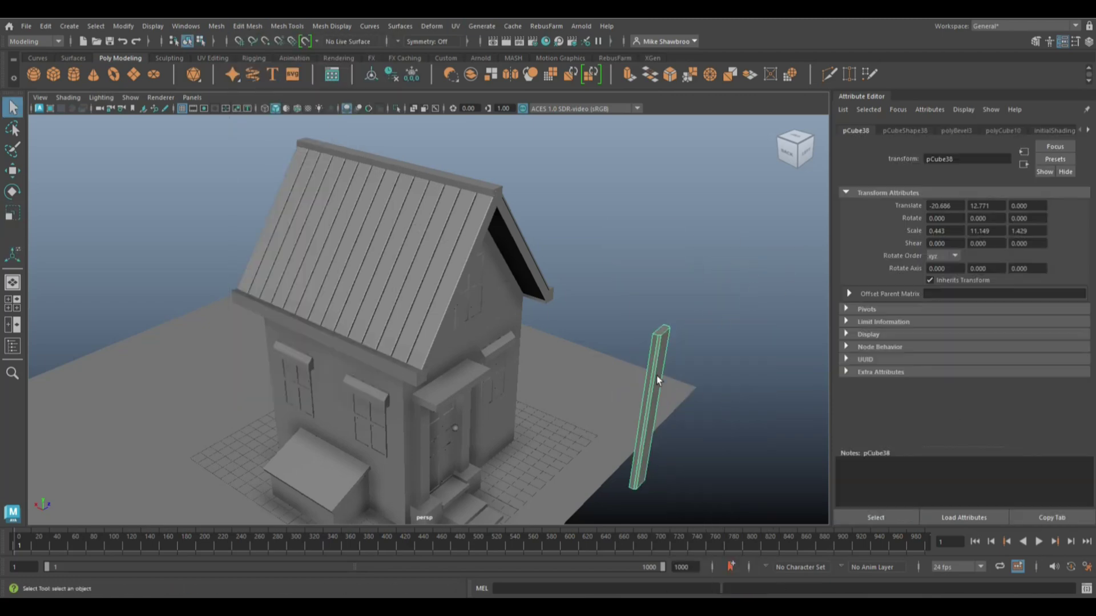
{"action": "mouse_move", "coordinate": [603, 389]}
{"action": "left_mouse_down"}
{"action": "mouse_move", "coordinate": [482, 325]}
{"action": "mouse_move", "coordinate": [361, 333]}
{"action": "left_mouse_up"}
{"action": "key", "text": "space"}
{"action": "key", "text": "space"}
{"action": "key", "text": "r"}
{"action": "key", "text": "w"}
{"action": "left_click_drag", "start_coordinate": [428, 268], "coordinate": [440, 187]}
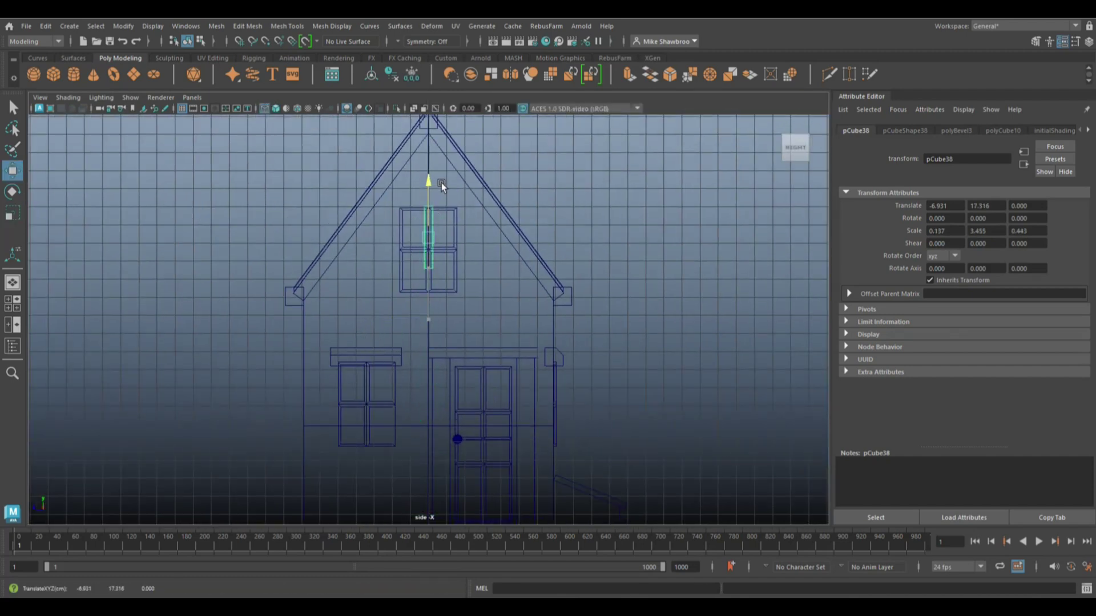
{"action": "mouse_move", "coordinate": [428, 239]}
{"action": "left_mouse_down"}
{"action": "mouse_move", "coordinate": [405, 247]}
{"action": "mouse_move", "coordinate": [479, 271]}
{"action": "left_mouse_up"}
- Shrink the upper gable window and shorten the post to fit inside it
{"action": "key", "text": "F9"}
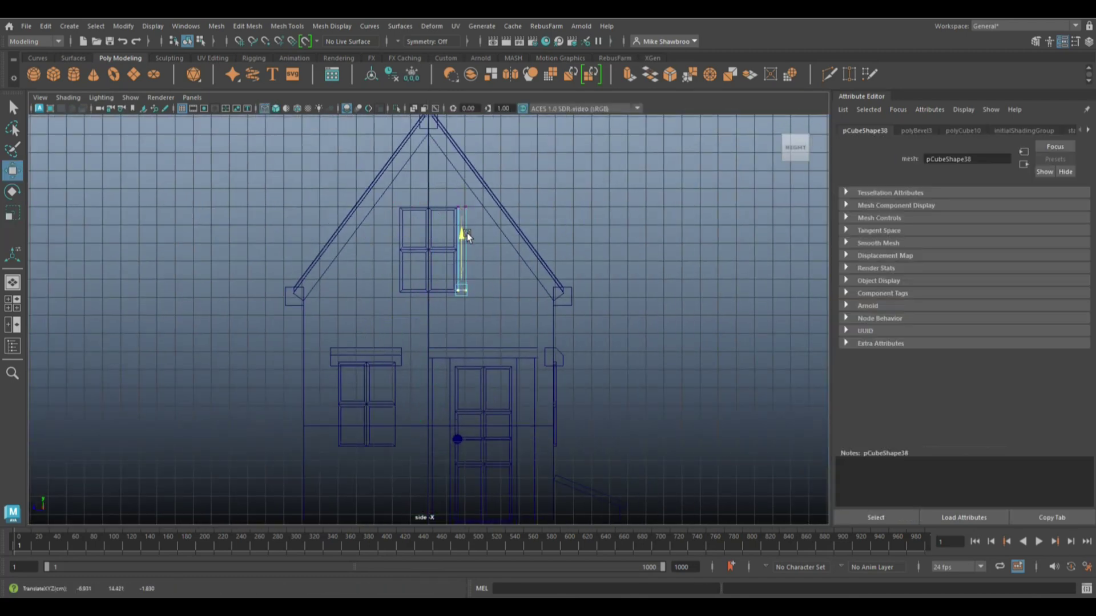
{"action": "right_click_drag", "start_coordinate": [580, 180], "coordinate": [631, 165]}
{"action": "mouse_move", "coordinate": [409, 241]}
{"action": "left_mouse_down"}
{"action": "mouse_move", "coordinate": [419, 238]}
{"action": "mouse_move", "coordinate": [399, 240]}
{"action": "left_mouse_up"}
{"action": "left_click", "coordinate": [400, 291]}
{"action": "key", "text": "r"}
{"action": "left_click", "coordinate": [459, 294]}
{"action": "left_click", "coordinate": [465, 269]}
{"action": "key", "text": "w"}
{"action": "key", "text": "r"}
{"action": "left_click", "coordinate": [455, 196]}
{"action": "left_click_drag", "start_coordinate": [456, 196], "coordinate": [455, 204]}
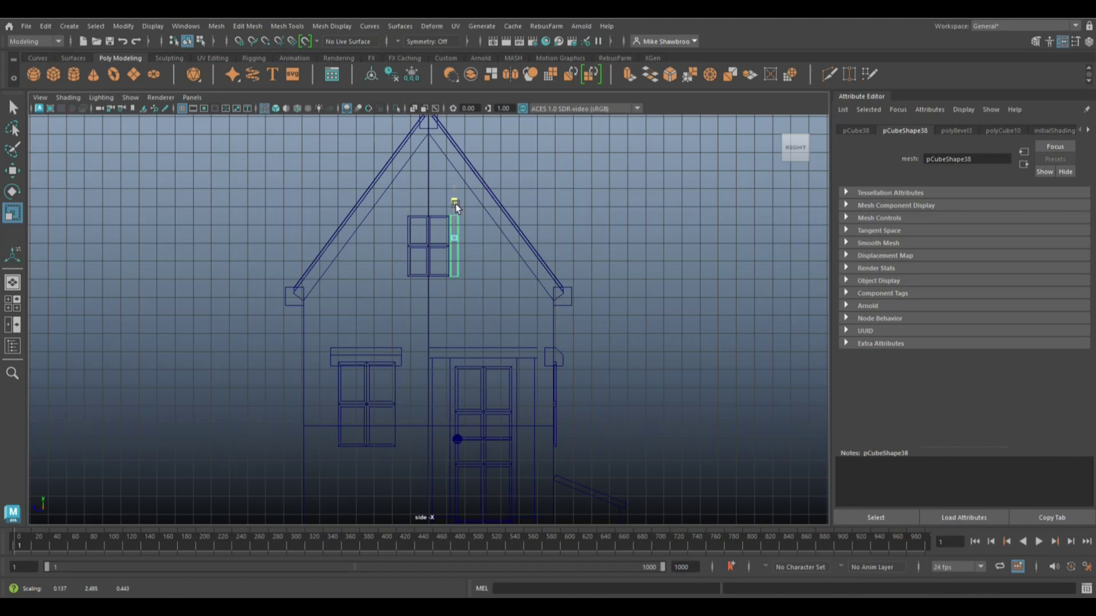
- Duplicate the post twice across the window to form a row of slats
{"action": "key", "text": "ctrl+d"}
{"action": "key", "text": "w"}
{"action": "mouse_move", "coordinate": [404, 238]}
{"action": "left_mouse_down"}
{"action": "mouse_move", "coordinate": [416, 239]}
{"action": "mouse_move", "coordinate": [349, 246]}
{"action": "left_mouse_up"}
{"action": "key", "text": "ctrl+d"}
{"action": "key", "text": "ctrl+d"}
{"action": "key", "text": "ctrl+d"}
{"action": "key", "text": "space"}
{"action": "key", "text": "space"}
{"action": "left_click", "coordinate": [696, 286]}
{"action": "mouse_move", "coordinate": [696, 285]}
{"action": "left_mouse_down", "text": "alt"}
{"action": "mouse_move", "coordinate": [644, 216]}
{"action": "mouse_move", "coordinate": [431, 350]}
{"action": "mouse_move", "coordinate": [437, 325]}
{"action": "left_mouse_up", "text": "alt"}
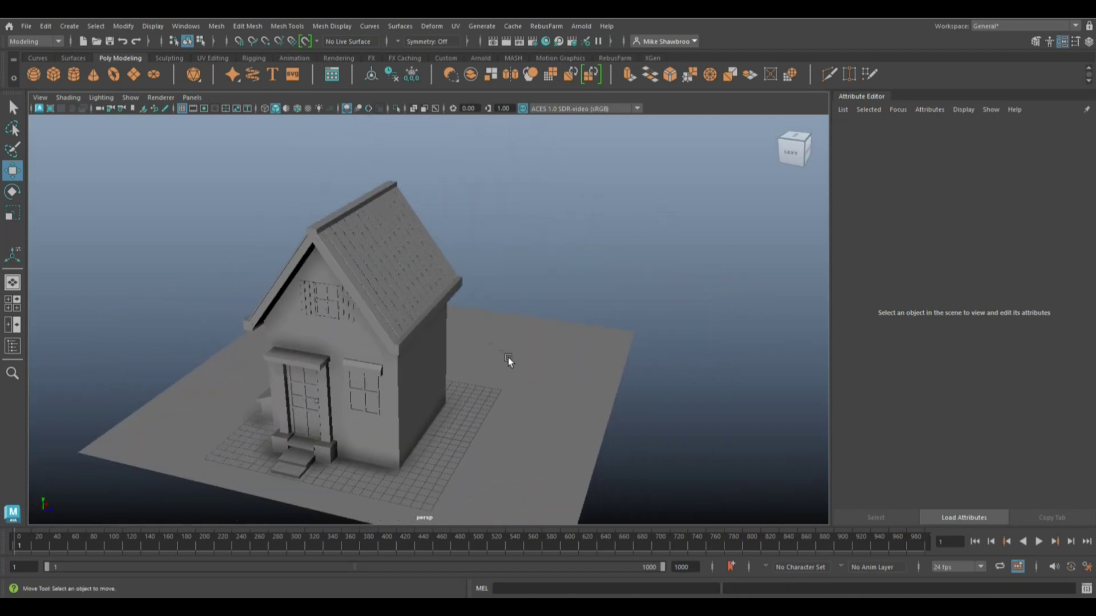
- Move the cube up into place on the roof slope
{"action": "mouse_move", "coordinate": [508, 358]}
{"action": "left_mouse_down", "text": "alt"}
{"action": "mouse_move", "coordinate": [562, 403]}
{"action": "mouse_move", "coordinate": [632, 381]}
{"action": "mouse_move", "coordinate": [434, 366]}
{"action": "mouse_move", "coordinate": [400, 273]}
{"action": "mouse_move", "coordinate": [468, 352]}
{"action": "left_mouse_up", "text": "alt"}
{"action": "left_click", "coordinate": [372, 355]}
{"action": "left_click_drag", "start_coordinate": [440, 286], "coordinate": [454, 288]}
{"action": "left_click_drag", "start_coordinate": [403, 231], "coordinate": [403, 209]}
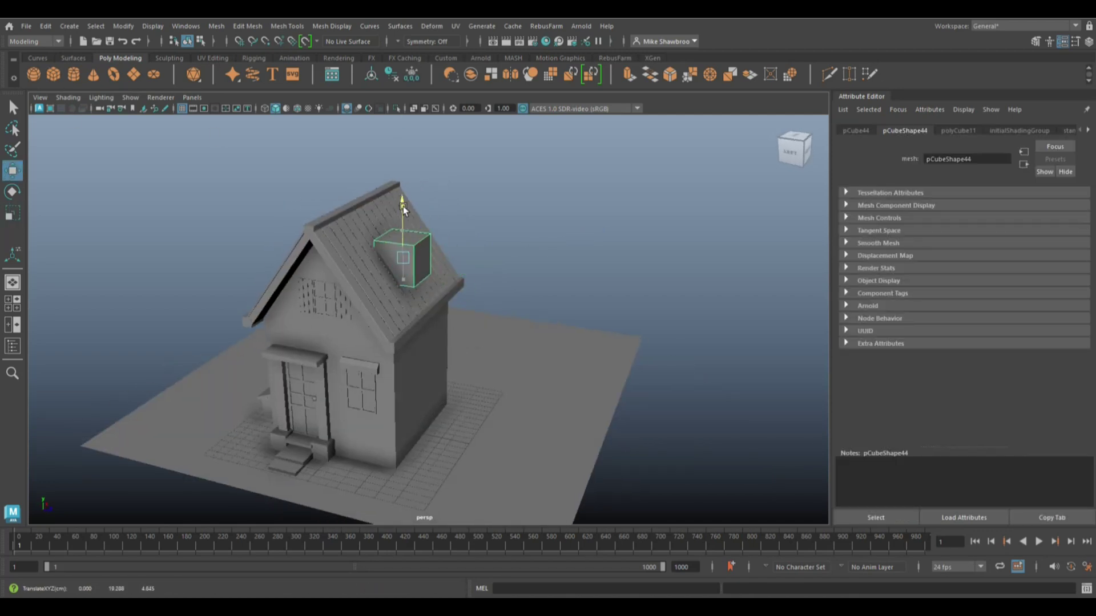
{"action": "left_click_drag", "start_coordinate": [440, 261], "coordinate": [432, 262]}
{"action": "left_click", "coordinate": [533, 261]}
{"action": "left_click_drag", "start_coordinate": [533, 261], "coordinate": [595, 452], "text": "alt"}
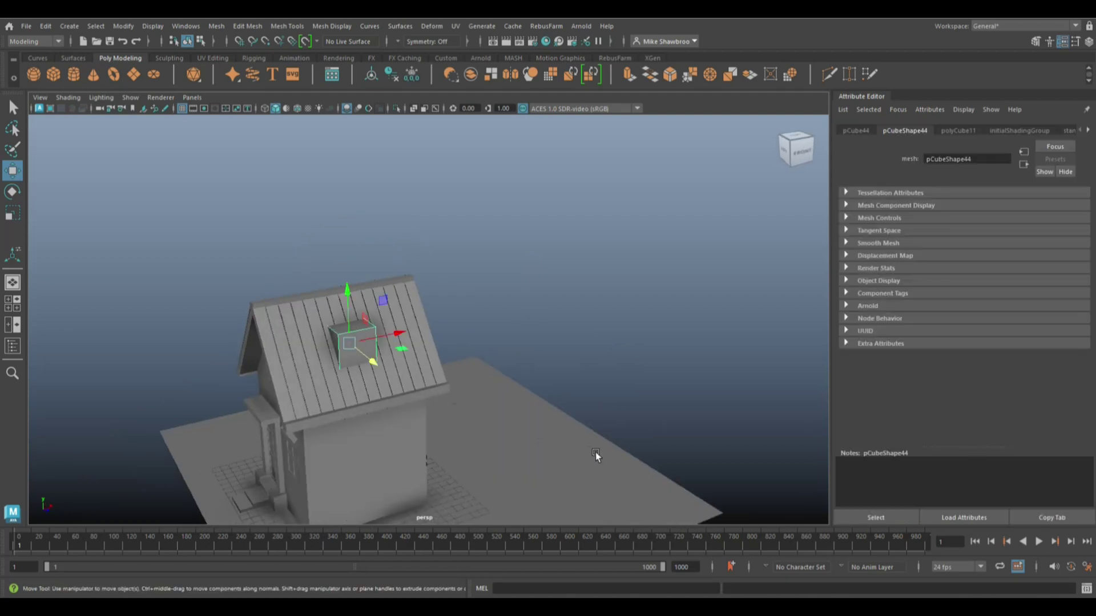
{"action": "right_click_drag", "start_coordinate": [595, 452], "coordinate": [564, 458], "text": "shift"}
- Insert an edge loop down the cube's middle and raise its top edge into a peak
{"action": "left_click", "coordinate": [356, 364]}
{"action": "key", "text": "q"}
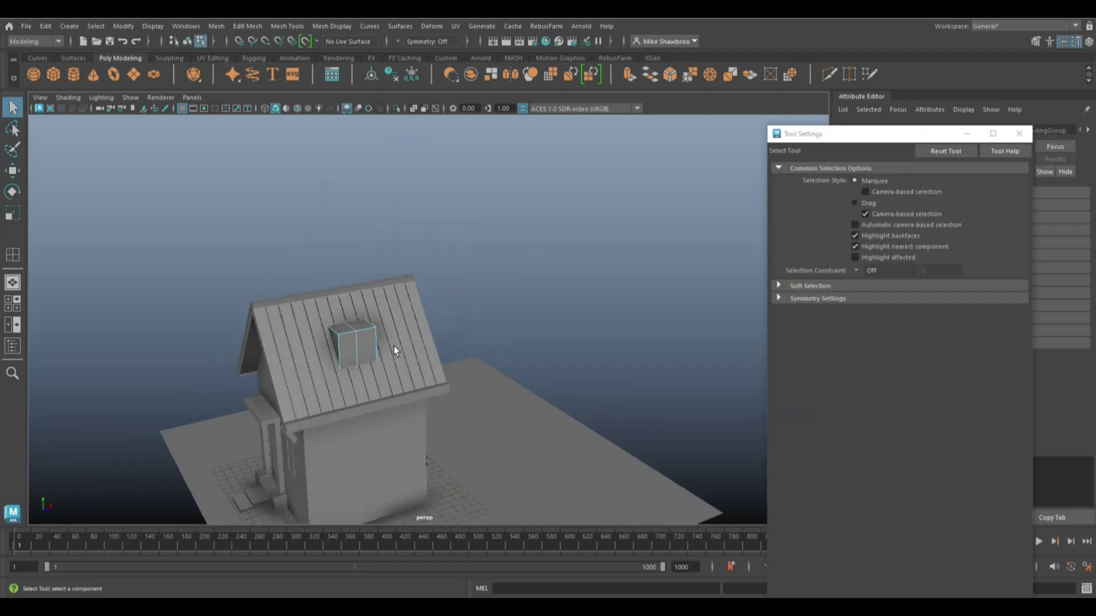
{"action": "key", "text": "w"}
{"action": "left_click_drag", "start_coordinate": [365, 311], "coordinate": [347, 253]}
{"action": "mouse_move", "coordinate": [471, 271]}
{"action": "left_mouse_down", "text": "alt"}
{"action": "mouse_move", "coordinate": [542, 307]}
{"action": "mouse_move", "coordinate": [403, 292]}
{"action": "left_mouse_up", "text": "alt"}
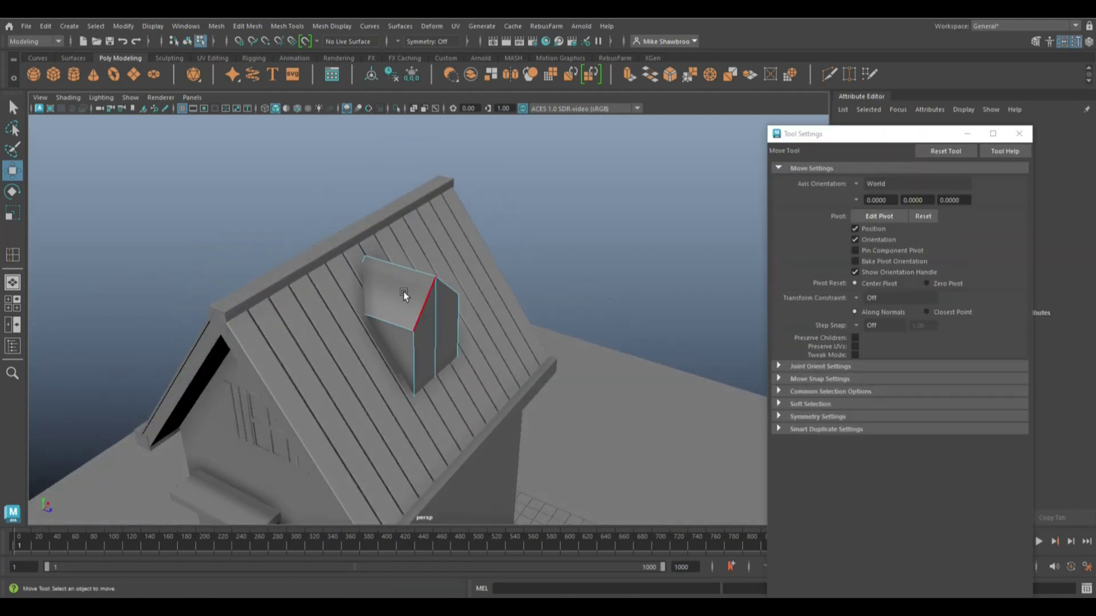
- Extrude the dormer roof faces twice and push the back vertices into the roof
{"action": "left_click", "coordinate": [402, 292]}
{"action": "mouse_move", "coordinate": [553, 300]}
{"action": "left_mouse_down", "text": "alt"}
{"action": "mouse_move", "coordinate": [512, 358]}
{"action": "mouse_move", "coordinate": [564, 323]}
{"action": "left_mouse_up", "text": "alt"}
{"action": "key", "text": "ctrl+e"}
{"action": "left_click", "coordinate": [415, 294]}
{"action": "key", "text": "ctrl+e"}
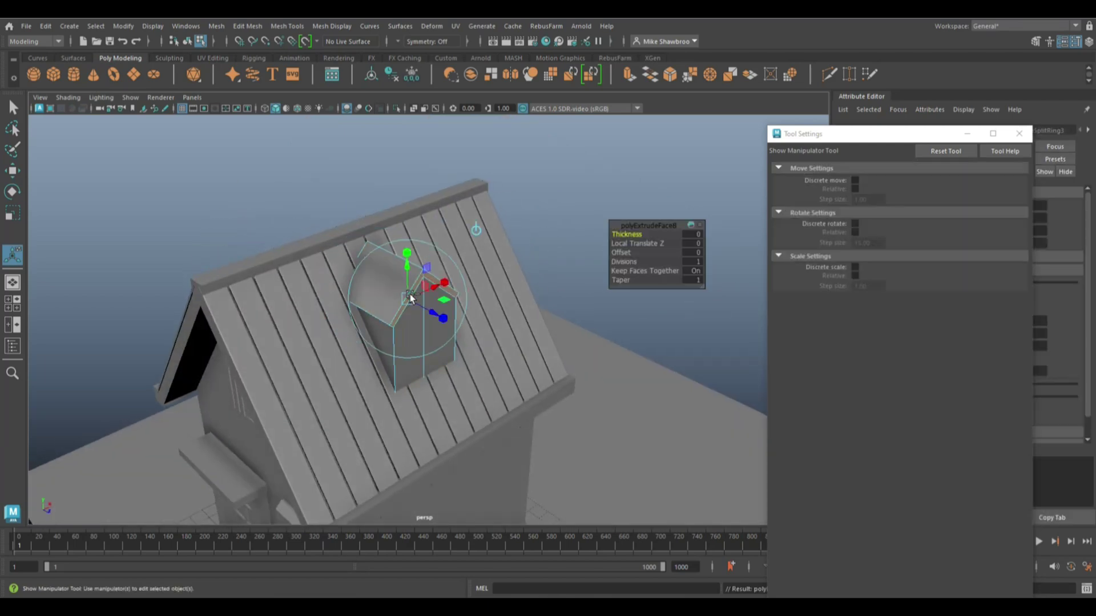
{"action": "left_click", "coordinate": [580, 186]}
{"action": "left_click_drag", "start_coordinate": [579, 186], "coordinate": [628, 219], "text": "alt"}
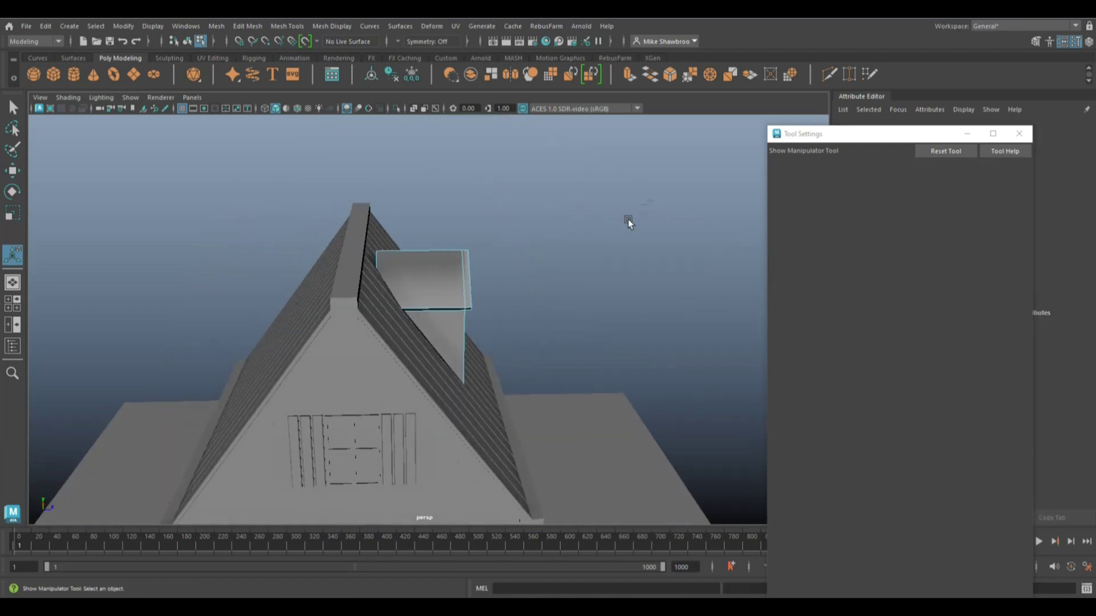
{"action": "key", "text": "F9"}
{"action": "left_click_drag", "start_coordinate": [440, 184], "coordinate": [396, 439]}
{"action": "key", "text": "w"}
{"action": "left_click_drag", "start_coordinate": [392, 323], "coordinate": [471, 290]}
- Rotate a side-wall window to face the dormer front and raise it toward the roof
{"action": "scroll", "coordinate": [464, 410], "scroll_direction": "down", "scroll_amount": 5}
{"action": "left_click", "coordinate": [392, 453]}
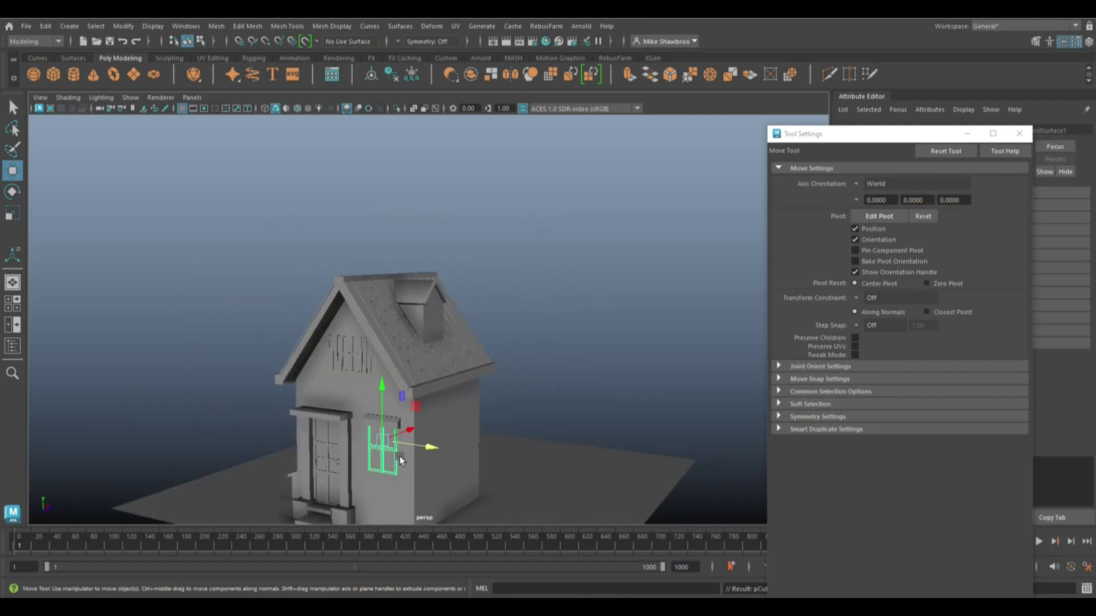
{"action": "key", "text": "e"}
{"action": "left_click_drag", "start_coordinate": [365, 454], "coordinate": [434, 448]}
{"action": "key", "text": "w"}
{"action": "left_click_drag", "start_coordinate": [388, 394], "coordinate": [389, 296]}
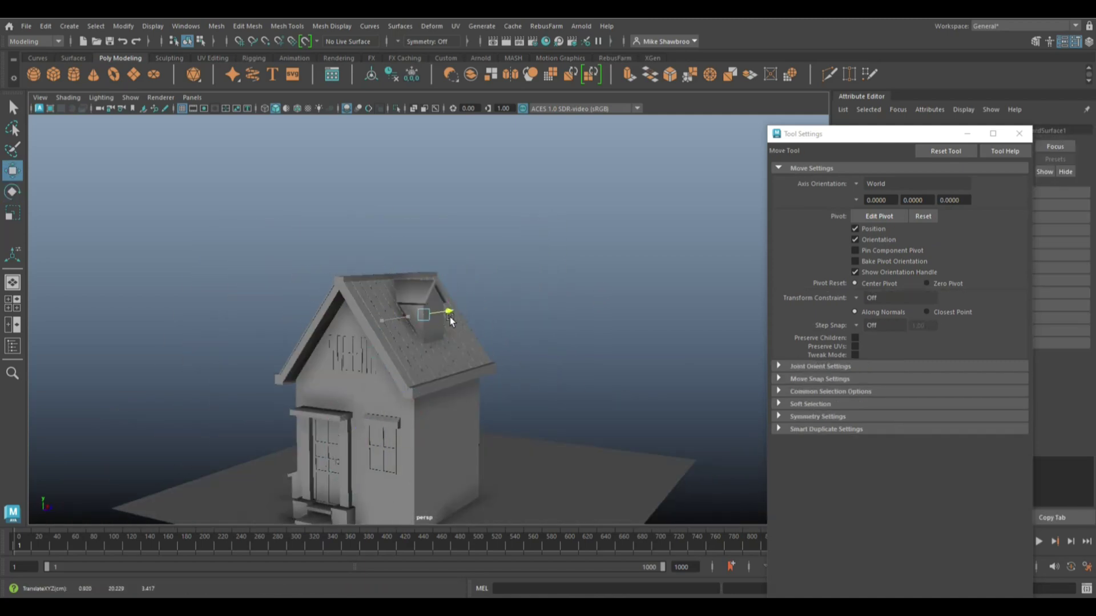
- Position the window on the dormer front in four-view and fit its top vertices under the gable
{"action": "key", "text": "space"}
{"action": "key", "text": "space"}
{"action": "left_click_drag", "start_coordinate": [477, 301], "coordinate": [424, 295]}
{"action": "left_click_drag", "start_coordinate": [371, 242], "coordinate": [374, 234]}
{"action": "left_click", "coordinate": [371, 156]}
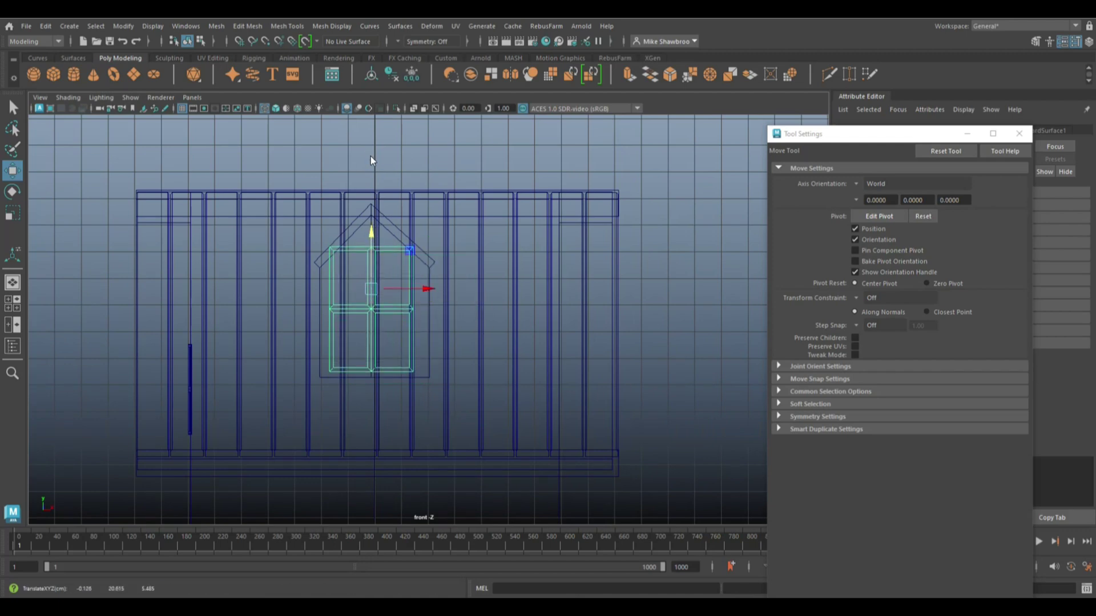
{"action": "right_click_drag", "start_coordinate": [370, 263], "coordinate": [370, 232]}
{"action": "left_click_drag", "start_coordinate": [370, 233], "coordinate": [374, 224]}
{"action": "right_click_drag", "start_coordinate": [377, 262], "coordinate": [371, 228]}
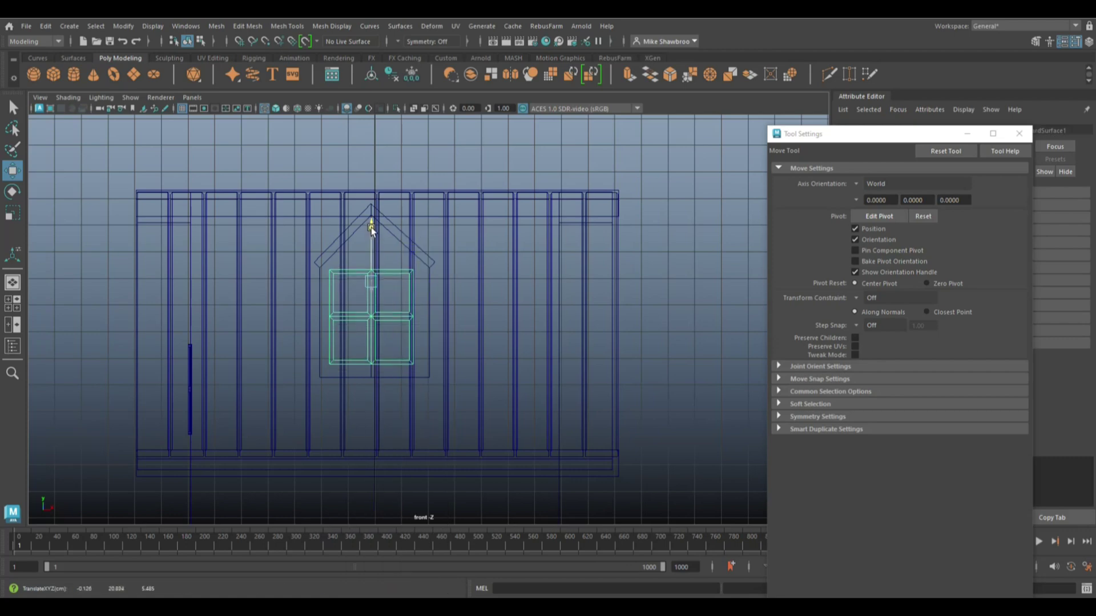
- Return to the shaded perspective view framed on the dormer window and orbit to see the roof
{"action": "left_click", "coordinate": [15, 311]}
{"action": "key", "text": "f"}
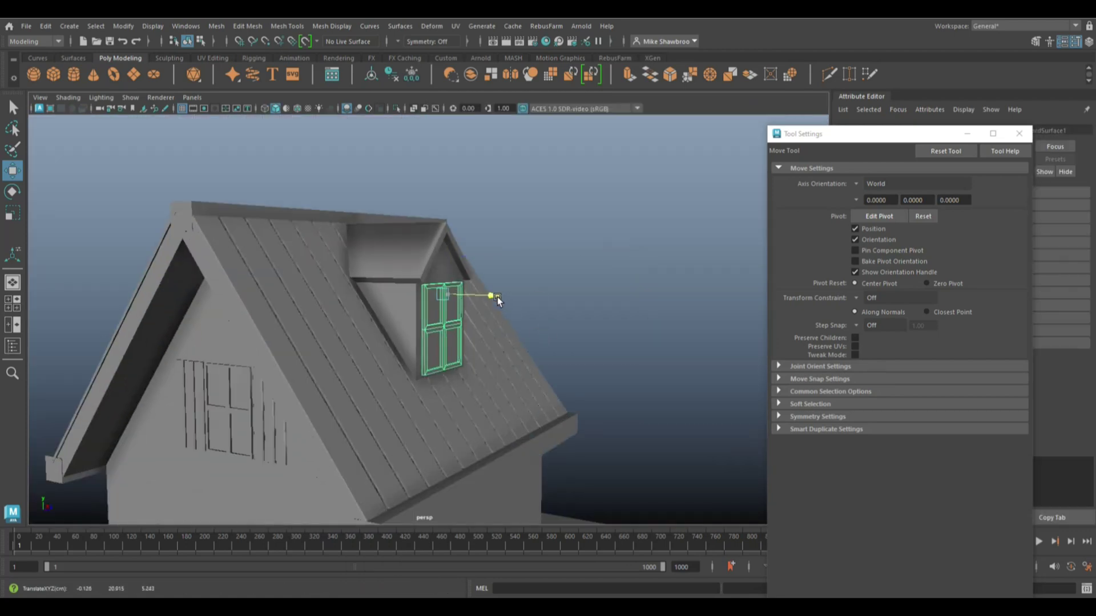
{"action": "mouse_move", "coordinate": [580, 310]}
{"action": "left_mouse_down", "text": "alt"}
{"action": "mouse_move", "coordinate": [573, 355]}
{"action": "mouse_move", "coordinate": [400, 360]}
{"action": "left_mouse_up", "text": "alt"}
{"action": "left_click", "coordinate": [252, 362]}
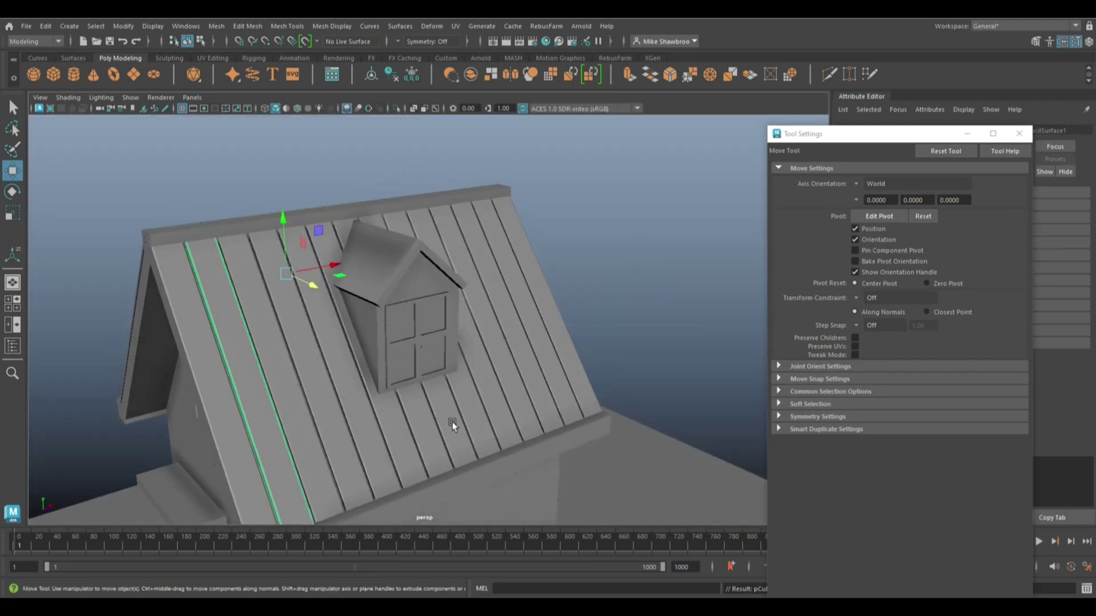
- Rotate a roof board diagonally and move it onto the dormer's roof slope
{"action": "key", "text": "e"}
{"action": "left_click_drag", "start_coordinate": [285, 286], "coordinate": [217, 294]}
{"action": "key", "text": "w"}
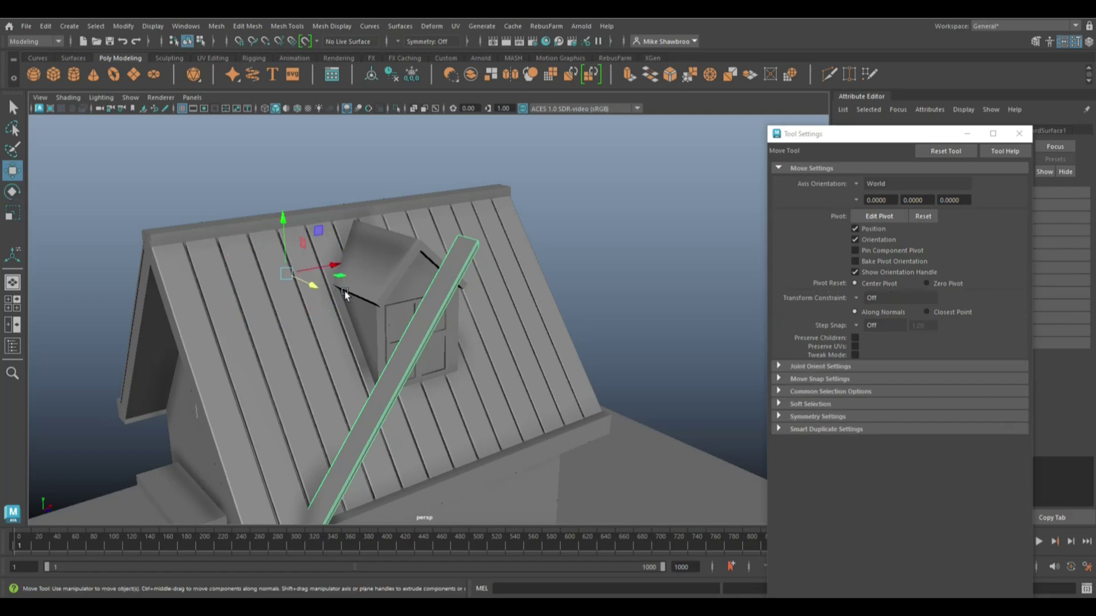
{"action": "left_click_drag", "start_coordinate": [277, 354], "coordinate": [267, 281]}
{"action": "mouse_move", "coordinate": [436, 345]}
{"action": "left_mouse_down", "text": "alt"}
{"action": "mouse_move", "coordinate": [283, 276]}
{"action": "mouse_move", "coordinate": [314, 217]}
{"action": "mouse_move", "coordinate": [345, 250]}
{"action": "mouse_move", "coordinate": [283, 246]}
{"action": "mouse_move", "coordinate": [413, 311]}
{"action": "left_mouse_up", "text": "alt"}
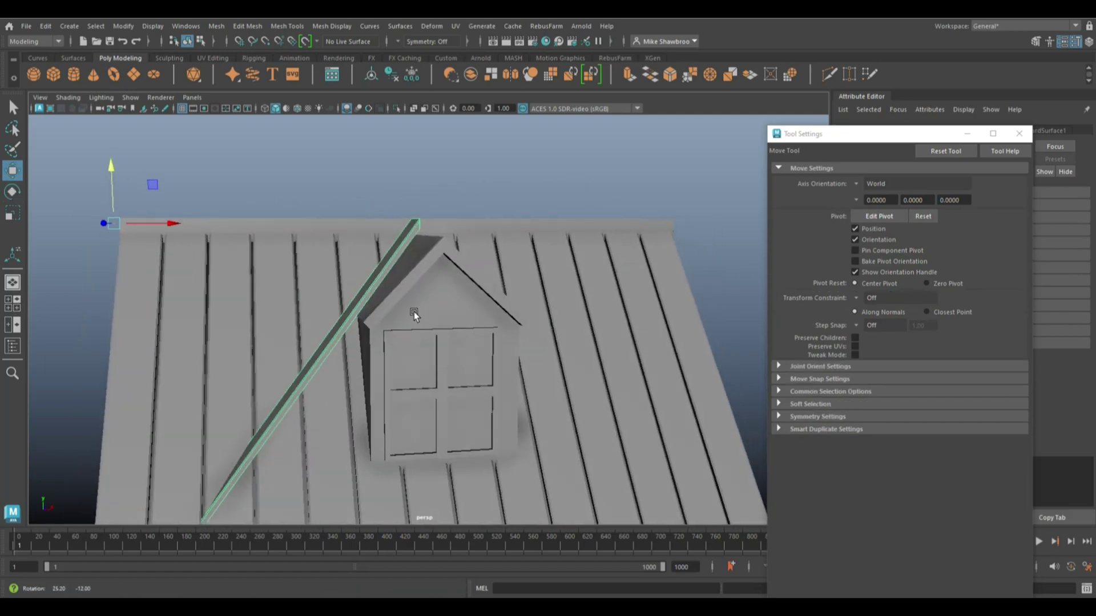
{"action": "right_click_drag", "start_coordinate": [448, 170], "coordinate": [397, 180]}
{"action": "mouse_move", "coordinate": [397, 179]}
{"action": "left_mouse_down"}
{"action": "mouse_move", "coordinate": [468, 279]}
{"action": "mouse_move", "coordinate": [319, 343]}
{"action": "left_mouse_up"}
{"action": "left_click_drag", "start_coordinate": [342, 409], "coordinate": [432, 423]}
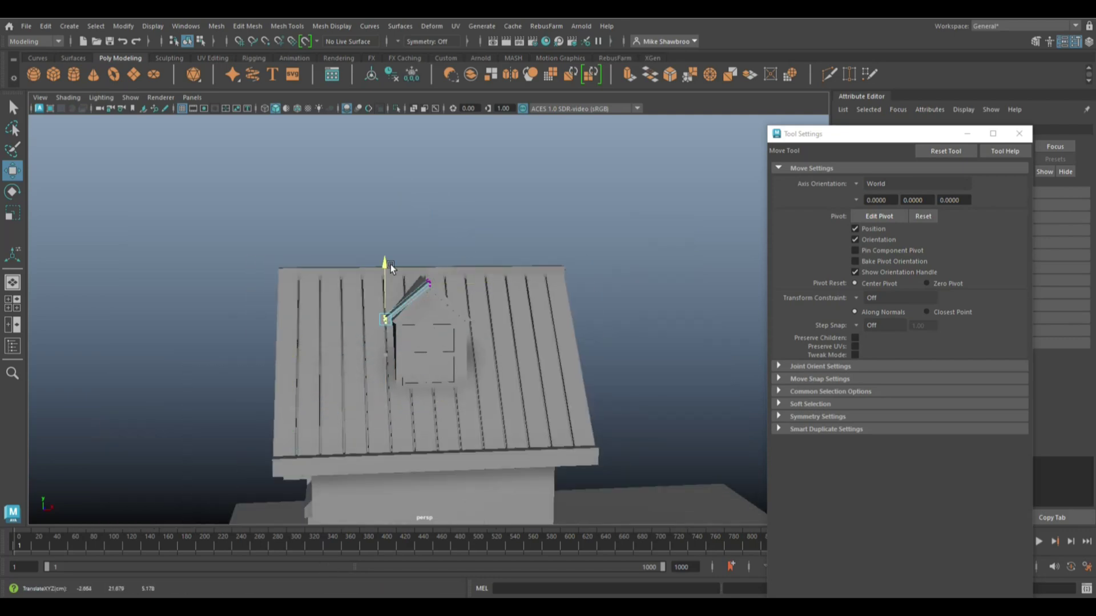
- Copy the board with Shift+D into more planks along the dormer slope
{"action": "scroll", "coordinate": [392, 271], "scroll_direction": "up", "scroll_amount": 5}
{"action": "mouse_move", "coordinate": [396, 279]}
{"action": "left_mouse_down", "text": "alt"}
{"action": "mouse_move", "coordinate": [492, 358]}
{"action": "mouse_move", "coordinate": [502, 325]}
{"action": "mouse_move", "coordinate": [443, 252]}
{"action": "mouse_move", "coordinate": [444, 270]}
{"action": "mouse_move", "coordinate": [543, 358]}
{"action": "mouse_move", "coordinate": [416, 221]}
{"action": "left_mouse_up", "text": "alt"}
{"action": "scroll", "coordinate": [464, 334], "scroll_direction": "down", "scroll_amount": 3}
{"action": "right_click_drag", "start_coordinate": [416, 220], "coordinate": [477, 208]}
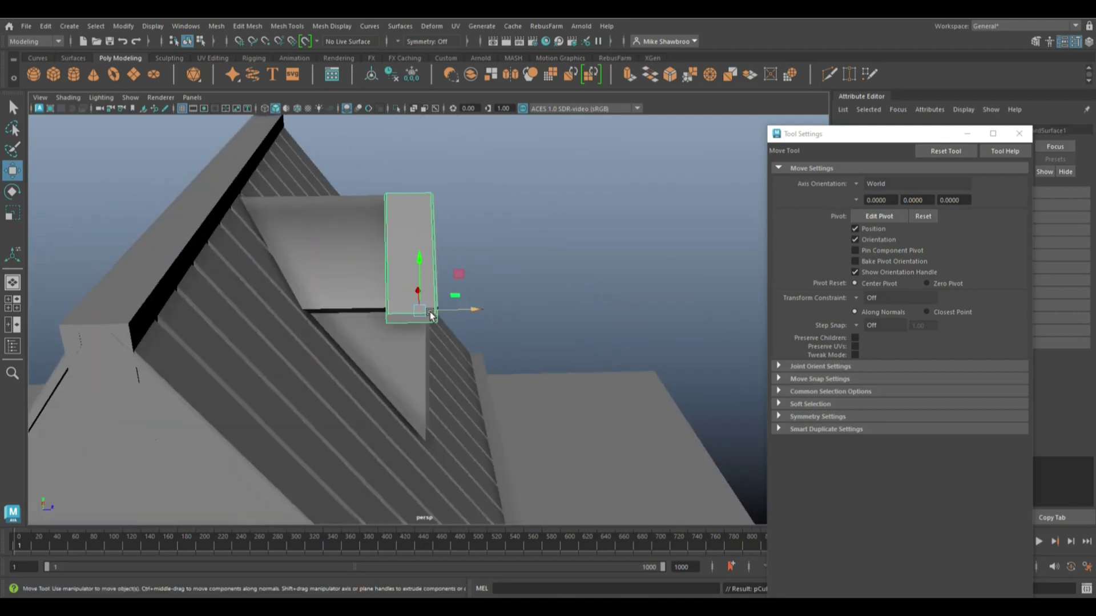
{"action": "left_click_drag", "start_coordinate": [430, 312], "coordinate": [392, 328], "text": "shift"}
{"action": "key", "text": "shift+d"}
{"action": "key", "text": "shift+d"}
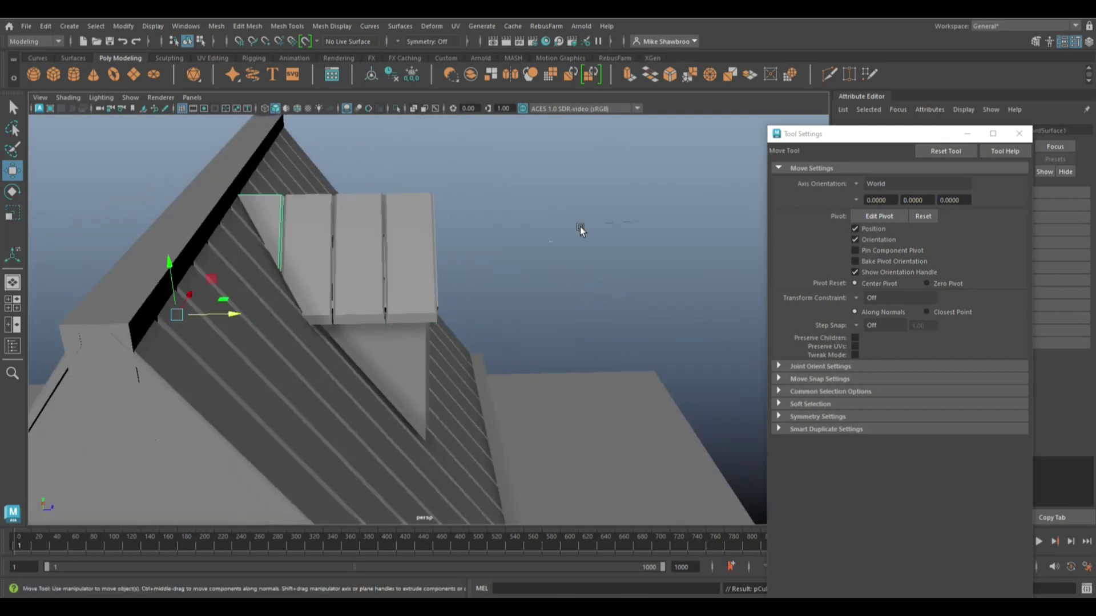
{"action": "mouse_move", "coordinate": [580, 228]}
{"action": "left_mouse_down", "text": "alt"}
{"action": "mouse_move", "coordinate": [467, 265]}
{"action": "mouse_move", "coordinate": [492, 355]}
{"action": "left_mouse_up", "text": "alt"}
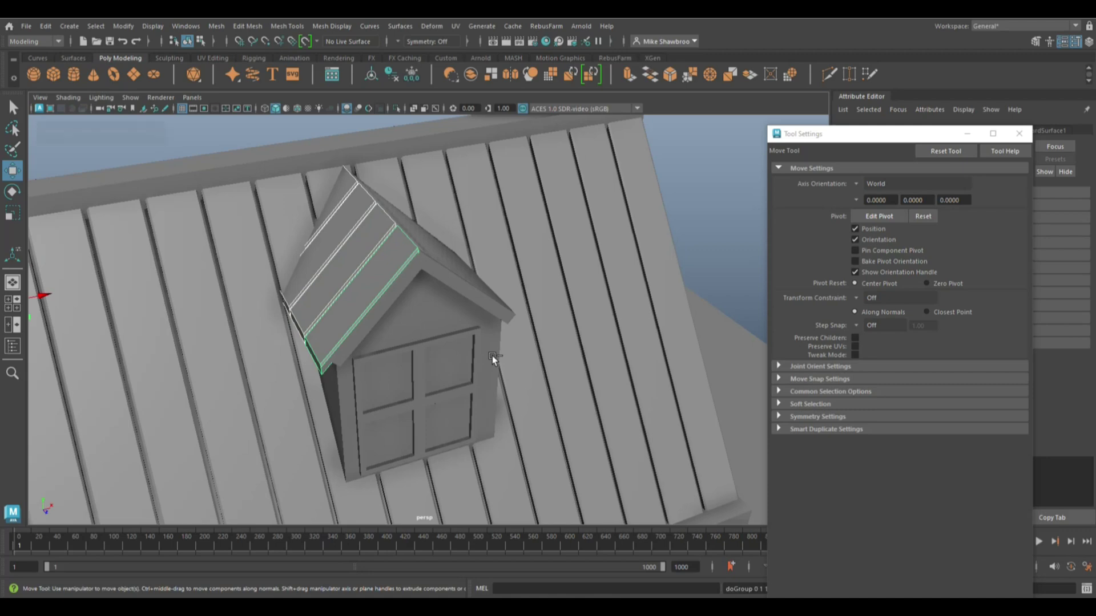
- Rotate the copied boards for the opposite slope and nudge the dormer roof edges into place
{"action": "left_click", "coordinate": [217, 25]}
{"action": "left_click", "coordinate": [239, 61]}
{"action": "key", "text": "e"}
{"action": "mouse_move", "coordinate": [295, 190]}
{"action": "left_mouse_down"}
{"action": "mouse_move", "coordinate": [413, 279]}
{"action": "mouse_move", "coordinate": [399, 245]}
{"action": "mouse_move", "coordinate": [487, 245]}
{"action": "left_mouse_up"}
{"action": "key", "text": "w"}
{"action": "mouse_move", "coordinate": [477, 246]}
{"action": "left_mouse_down", "text": "alt"}
{"action": "mouse_move", "coordinate": [478, 309]}
{"action": "mouse_move", "coordinate": [511, 361]}
{"action": "left_mouse_up", "text": "alt"}
{"action": "right_click_drag", "start_coordinate": [511, 360], "coordinate": [536, 321], "text": "alt"}
{"action": "right_click", "coordinate": [557, 157]}
{"action": "left_click_drag", "start_coordinate": [536, 242], "coordinate": [577, 479]}
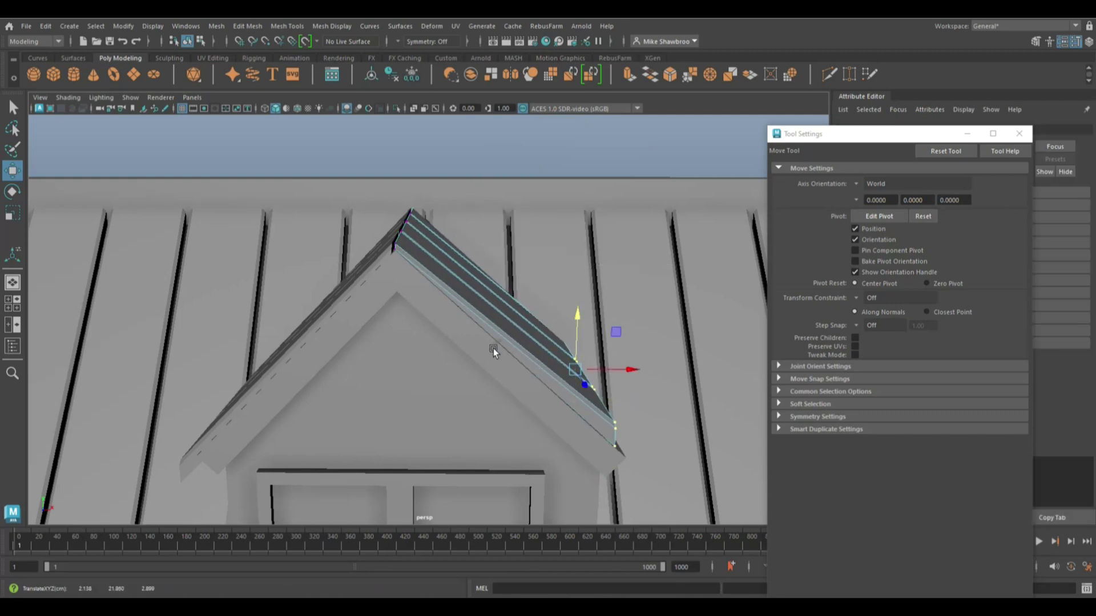
{"action": "mouse_move", "coordinate": [493, 348]}
{"action": "left_mouse_down", "text": "alt"}
{"action": "mouse_move", "coordinate": [573, 287]}
{"action": "mouse_move", "coordinate": [535, 245]}
{"action": "mouse_move", "coordinate": [530, 261]}
{"action": "mouse_move", "coordinate": [581, 315]}
{"action": "mouse_move", "coordinate": [518, 263]}
{"action": "mouse_move", "coordinate": [436, 395]}
{"action": "mouse_move", "coordinate": [363, 256]}
{"action": "mouse_move", "coordinate": [337, 387]}
{"action": "mouse_move", "coordinate": [388, 425]}
{"action": "mouse_move", "coordinate": [372, 424]}
{"action": "left_mouse_up", "text": "alt"}
- Rotate the window piece and slide it onto the house's side wall
{"action": "left_click", "coordinate": [388, 425]}
{"action": "key", "text": "e"}
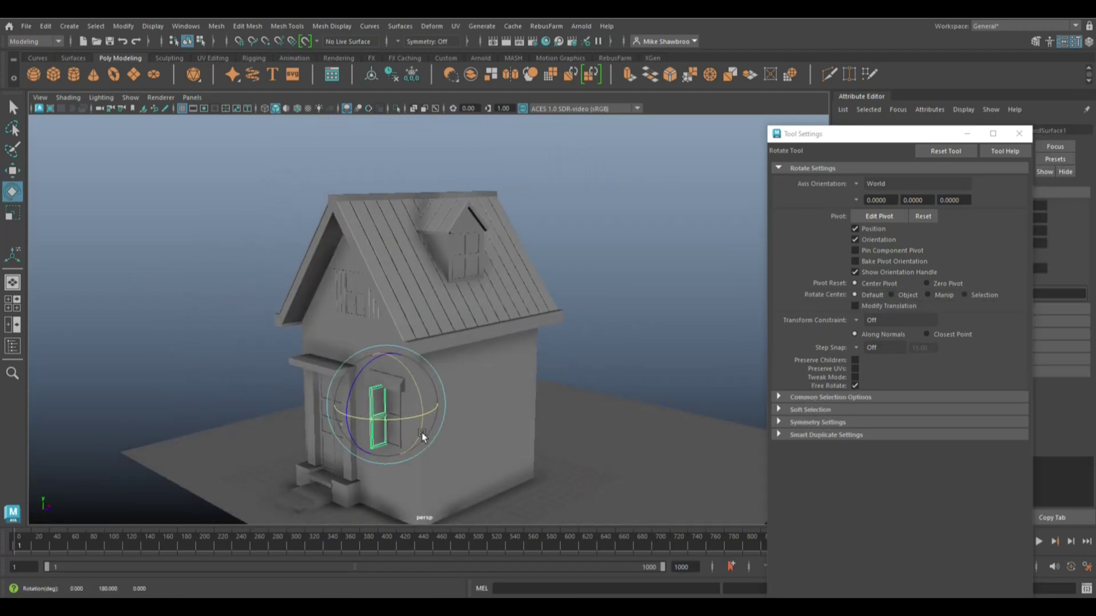
{"action": "key", "text": "w"}
{"action": "middle_click_drag", "start_coordinate": [423, 432], "coordinate": [523, 409]}
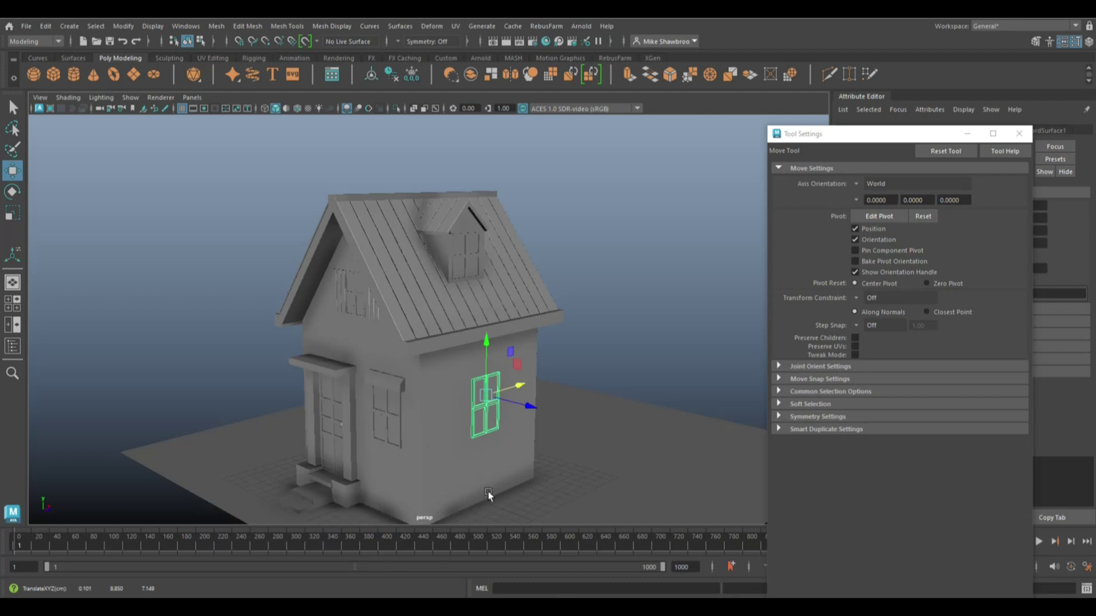
- Widen the window frame sideways to fit the side wall
{"action": "scroll", "coordinate": [488, 491], "scroll_direction": "up", "scroll_amount": 5}
{"action": "left_click_drag", "start_coordinate": [515, 498], "coordinate": [614, 482], "text": "alt"}
{"action": "scroll", "coordinate": [561, 443], "scroll_direction": "down", "scroll_amount": 5}
{"action": "scroll", "coordinate": [639, 357], "scroll_direction": "up", "scroll_amount": 4}
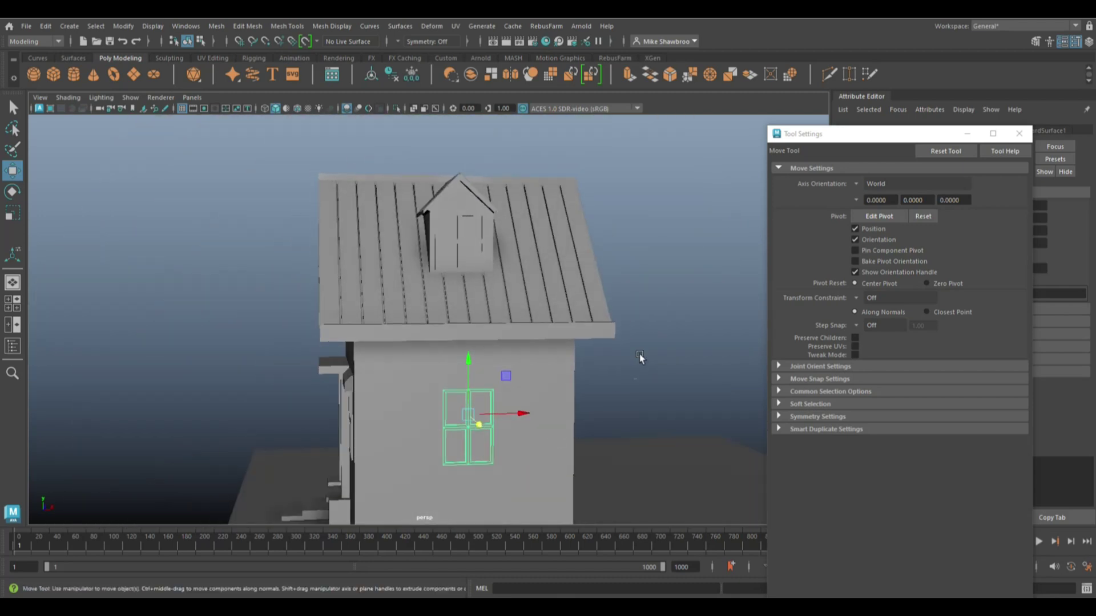
{"action": "right_click_drag", "start_coordinate": [465, 434], "coordinate": [434, 435]}
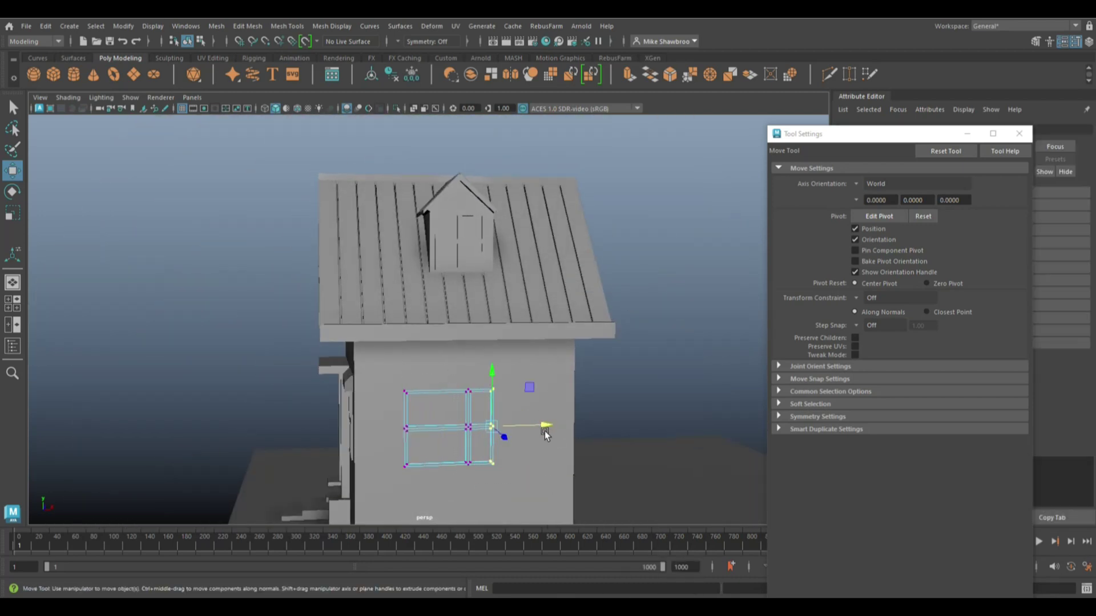
- Leave component editing, deselect the window and orbit to view the whole house
{"action": "mouse_move", "coordinate": [585, 436]}
{"action": "left_mouse_down", "text": "alt"}
{"action": "mouse_move", "coordinate": [607, 369]}
{"action": "mouse_move", "coordinate": [680, 312]}
{"action": "left_mouse_up", "text": "alt"}
{"action": "key", "text": "F8"}
{"action": "scroll", "coordinate": [607, 369], "scroll_direction": "up", "scroll_amount": 4}
{"action": "left_click", "coordinate": [680, 312]}
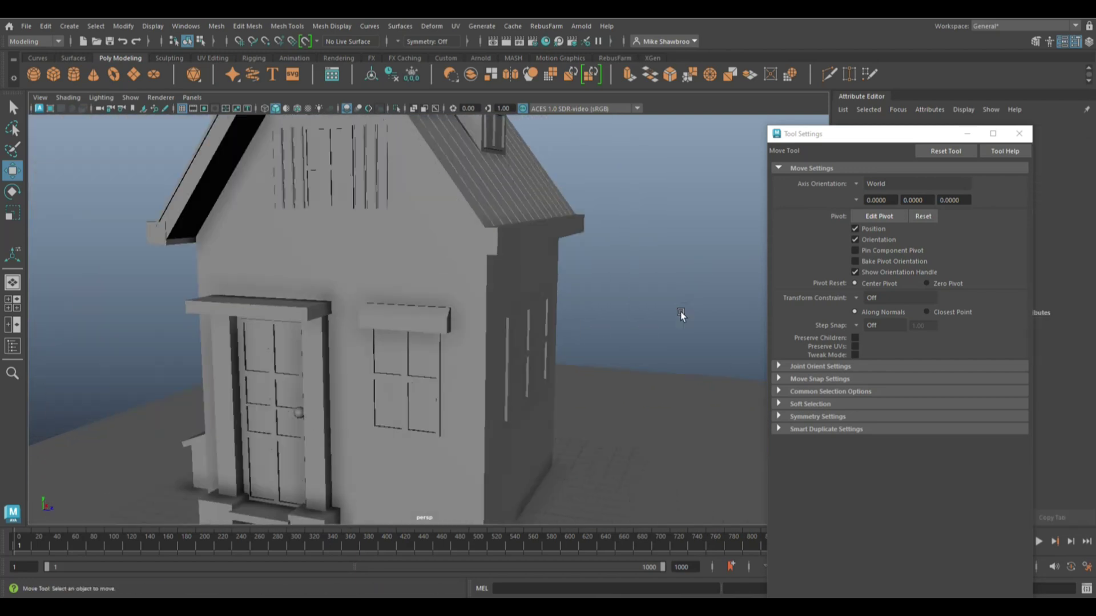
{"action": "scroll", "coordinate": [681, 311], "scroll_direction": "down", "scroll_amount": 5}
{"action": "mouse_move", "coordinate": [614, 407]}
{"action": "left_mouse_down", "text": "alt"}
{"action": "mouse_move", "coordinate": [624, 388]}
{"action": "mouse_move", "coordinate": [612, 389]}
{"action": "mouse_move", "coordinate": [639, 396]}
{"action": "mouse_move", "coordinate": [454, 425]}
{"action": "left_mouse_up", "text": "alt"}
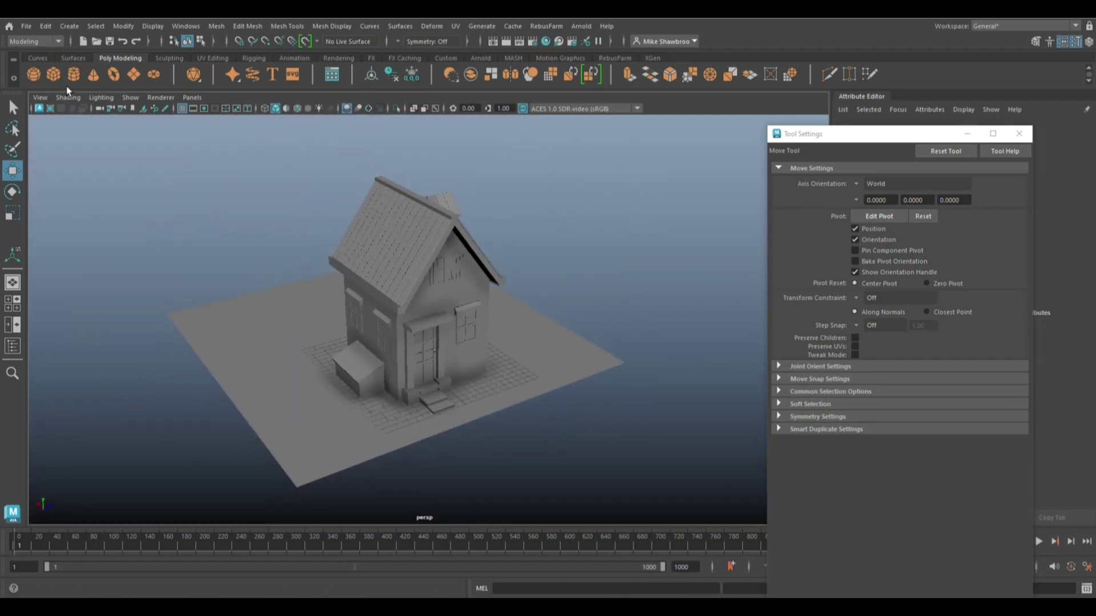
- Create a polygon cube, scale it into a thin board and add an edge loop across it
{"action": "left_click", "coordinate": [50, 74]}
{"action": "key", "text": "r"}
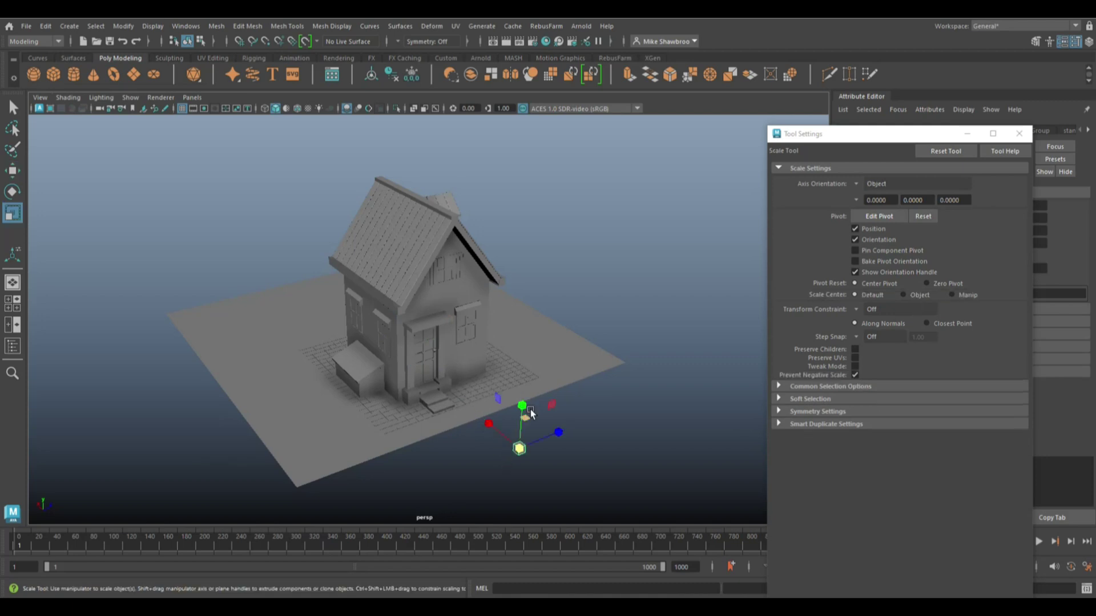
{"action": "key", "text": "f"}
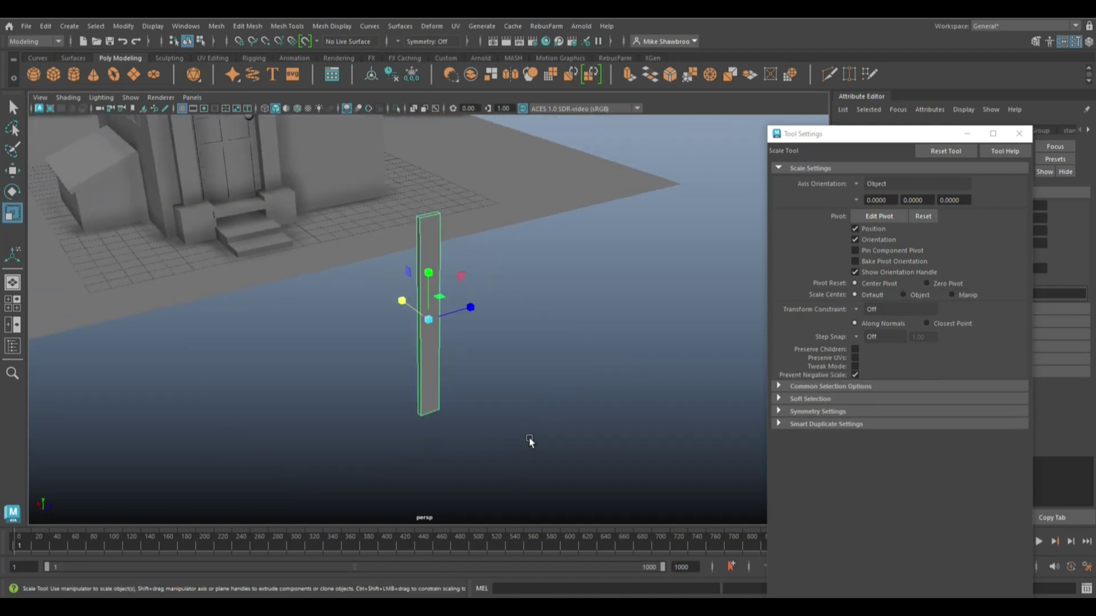
{"action": "mouse_move", "coordinate": [529, 437]}
{"action": "right_mouse_down", "text": "shift"}
{"action": "mouse_move", "coordinate": [420, 232]}
{"action": "mouse_move", "coordinate": [427, 214]}
{"action": "mouse_move", "coordinate": [543, 359]}
{"action": "right_mouse_up", "text": "shift"}
{"action": "left_click", "coordinate": [429, 219]}
{"action": "key", "text": "q"}
{"action": "double_click", "coordinate": [429, 217]}
- In the side view, place the picket beside the house front and select its top vertices
{"action": "left_click_drag", "start_coordinate": [539, 347], "coordinate": [463, 273], "text": "alt"}
{"action": "key", "text": "w"}
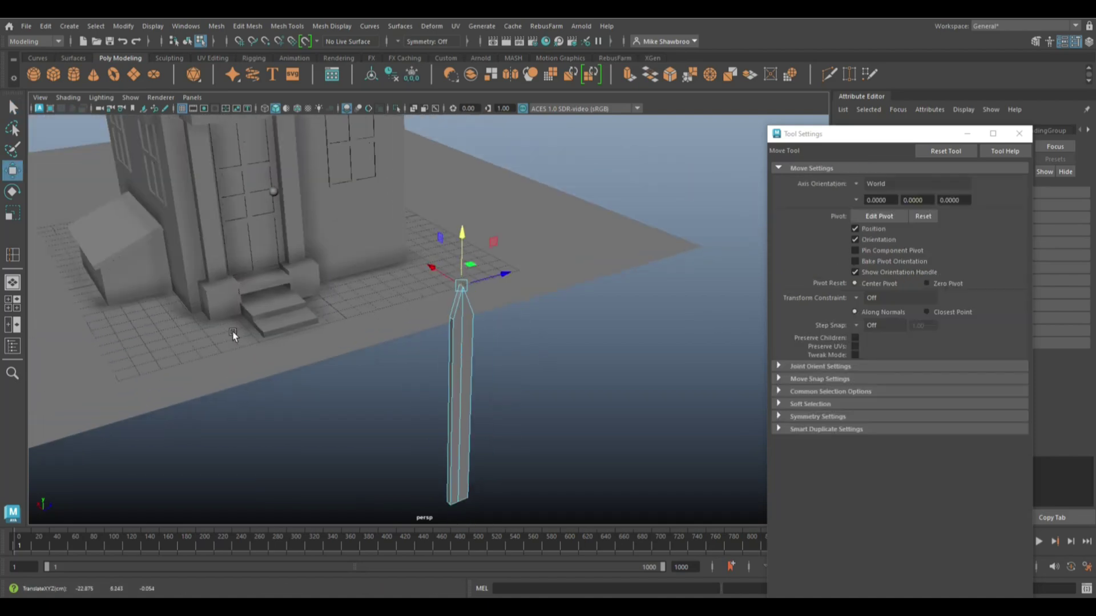
{"action": "key", "text": "space"}
{"action": "key", "text": "space"}
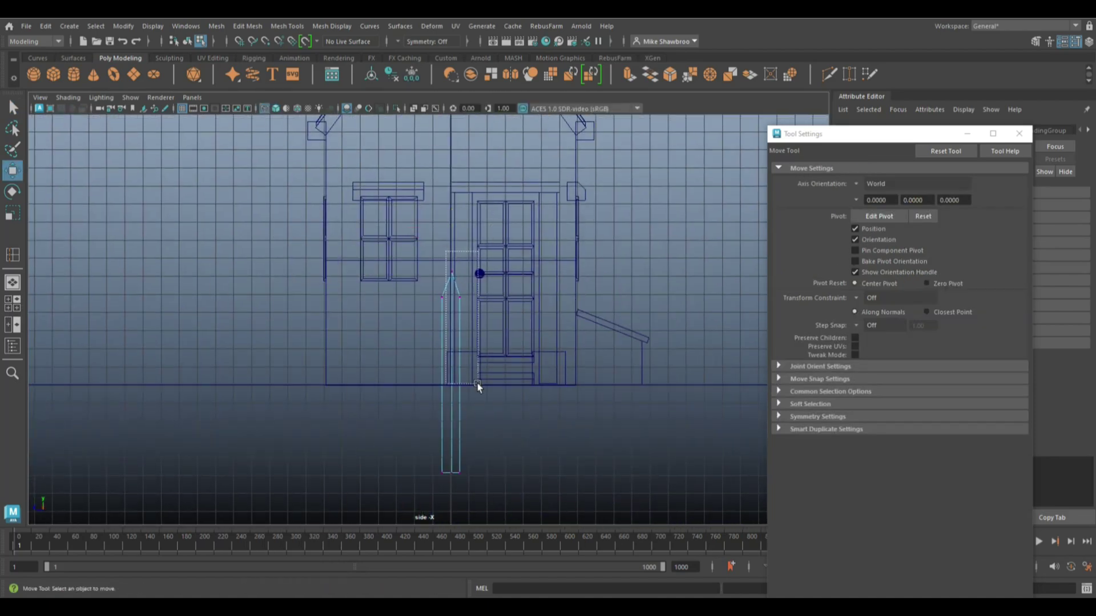
{"action": "scroll", "coordinate": [455, 498], "scroll_direction": "up", "scroll_amount": 2}
{"action": "left_click", "coordinate": [408, 395]}
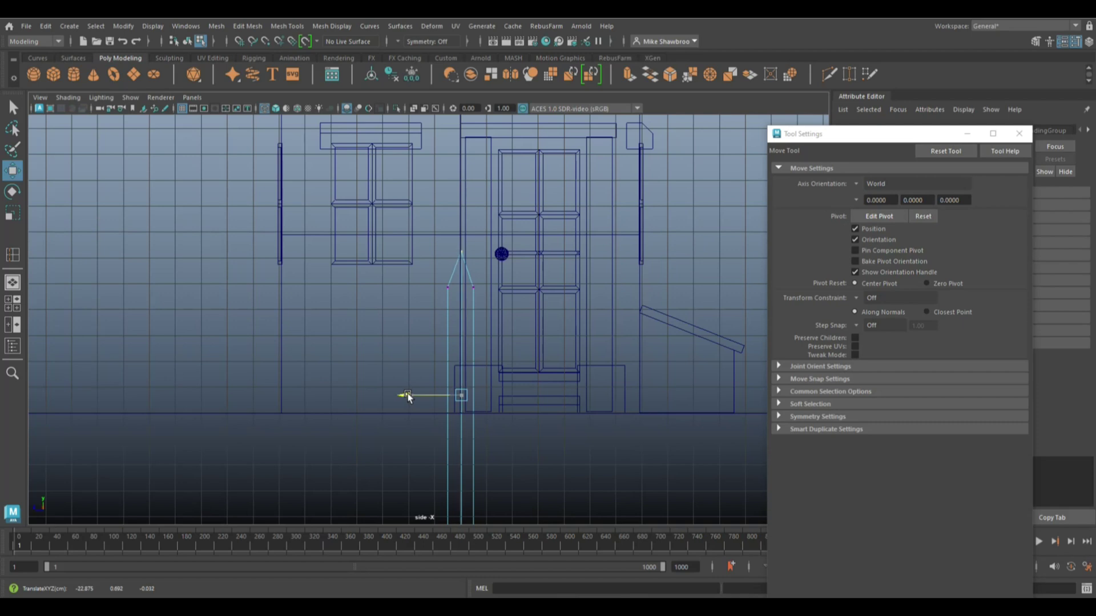
{"action": "scroll", "coordinate": [428, 407], "scroll_direction": "down", "scroll_amount": 3}
{"action": "left_click_drag", "start_coordinate": [402, 366], "coordinate": [389, 378]}
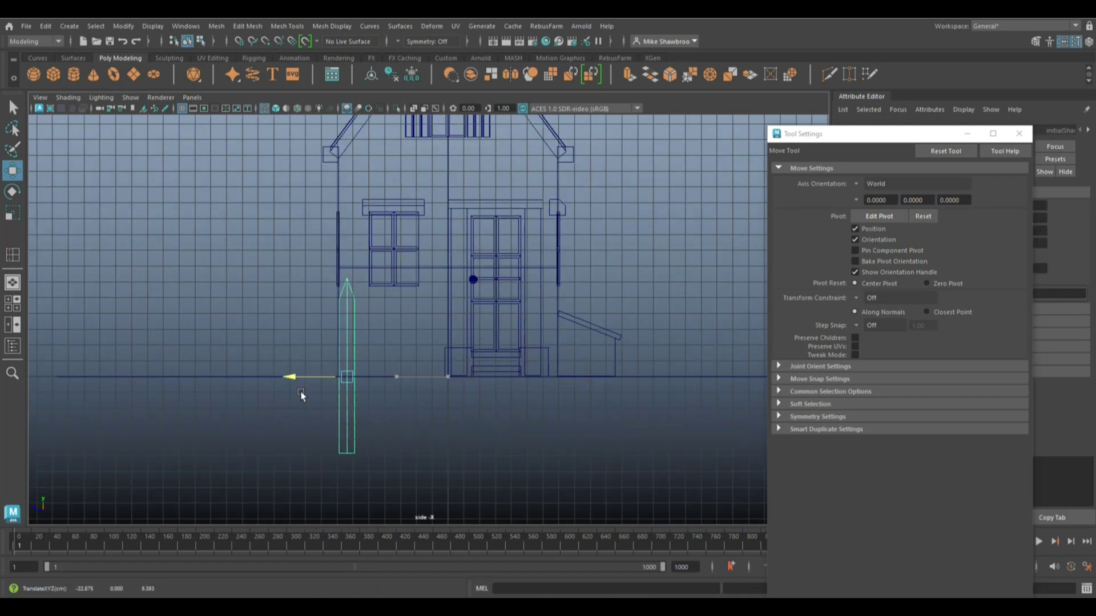
{"action": "mouse_move", "coordinate": [310, 450]}
{"action": "right_mouse_down"}
{"action": "mouse_move", "coordinate": [328, 471]}
{"action": "mouse_move", "coordinate": [294, 468]}
{"action": "right_mouse_up"}
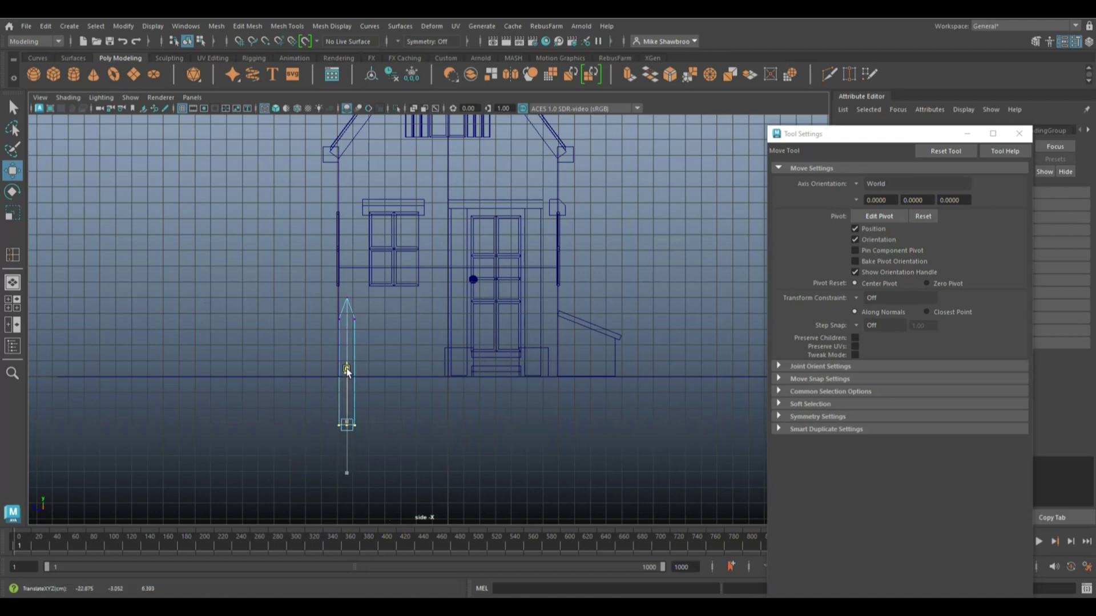
- Back in perspective, duplicate the picket with Shift+D into an evenly spaced row
{"action": "key", "text": "space"}
{"action": "key", "text": "space"}
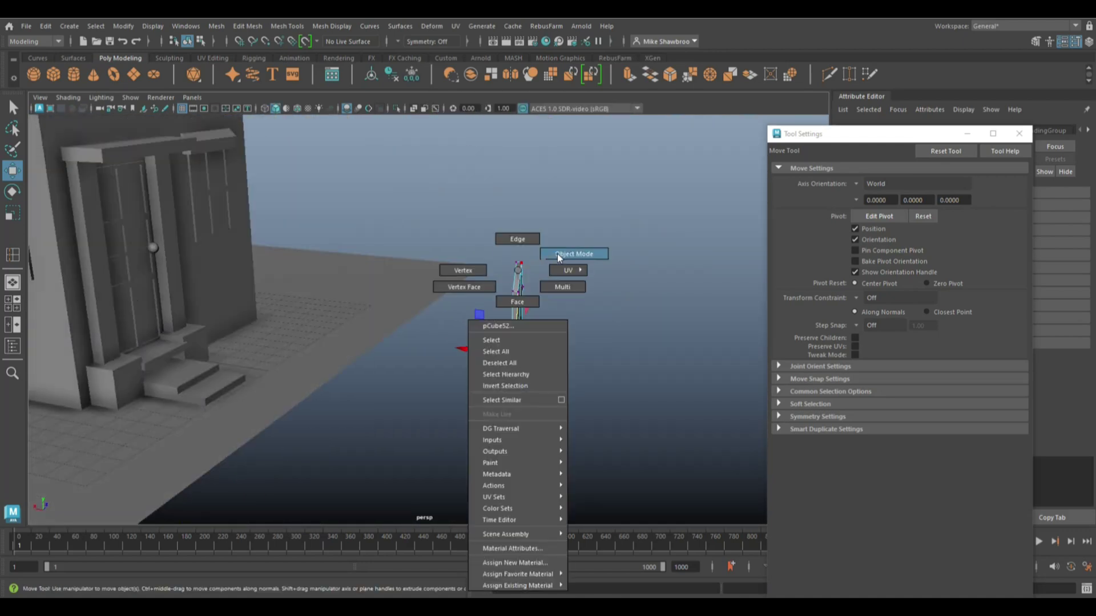
{"action": "right_click_drag", "start_coordinate": [514, 268], "coordinate": [318, 372]}
{"action": "left_click_drag", "start_coordinate": [318, 371], "coordinate": [335, 410], "text": "alt"}
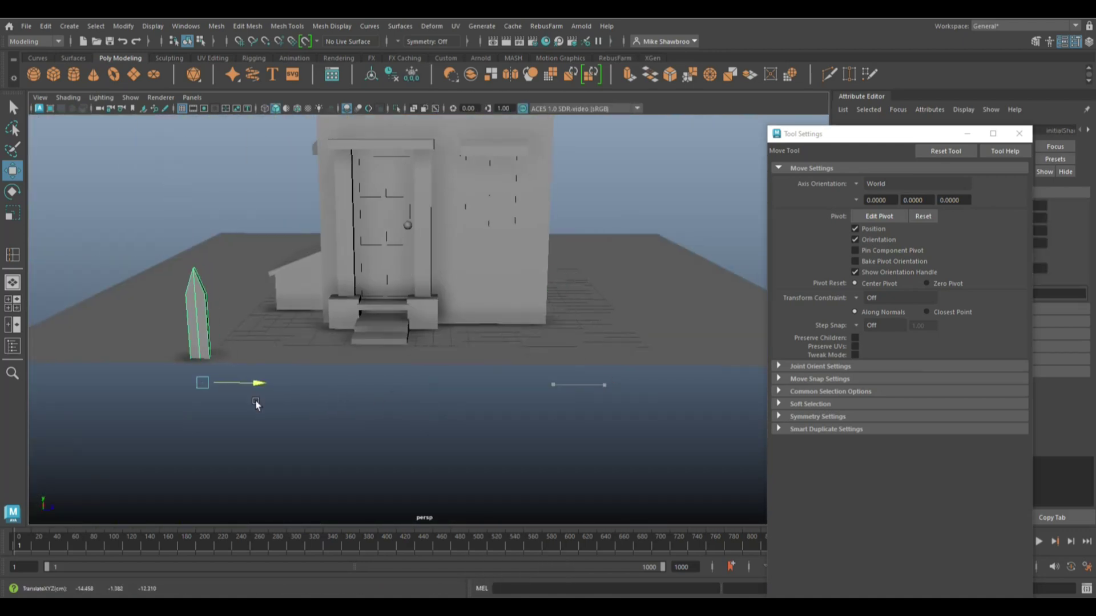
{"action": "left_click_drag", "start_coordinate": [222, 405], "coordinate": [232, 451], "text": "alt"}
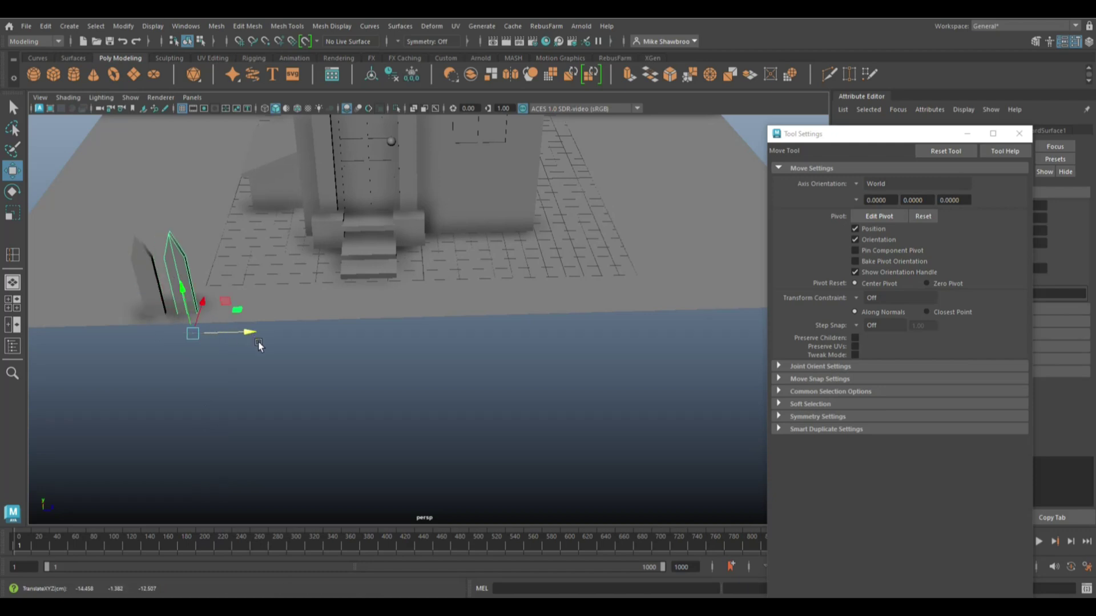
{"action": "key", "text": "shift+d"}
{"action": "key", "text": "shift+d"}
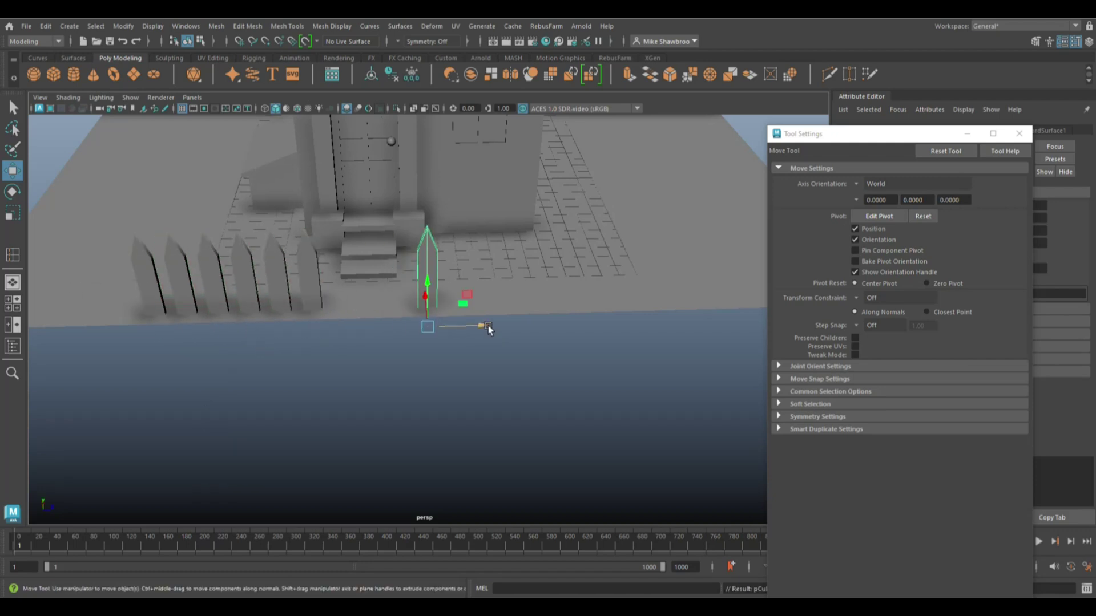
{"action": "scroll", "coordinate": [525, 337], "scroll_direction": "down", "scroll_amount": 5}
- Marquee-select all the pickets and combine them into one fence object
{"action": "scroll", "coordinate": [455, 343], "scroll_direction": "down", "scroll_amount": 3}
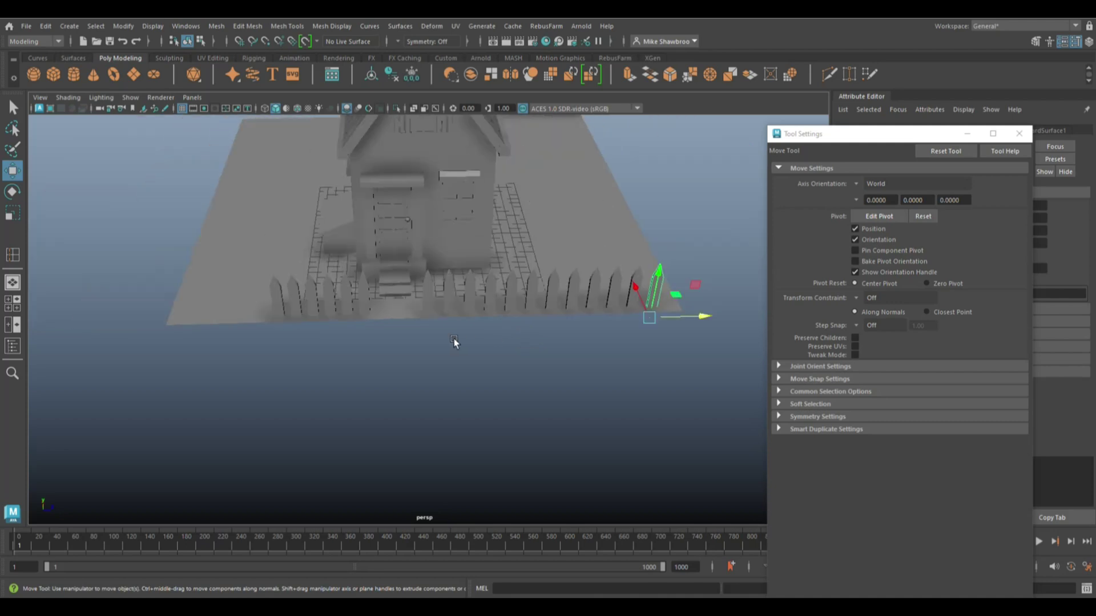
{"action": "mouse_move", "coordinate": [454, 343]}
{"action": "left_mouse_down", "text": "alt"}
{"action": "mouse_move", "coordinate": [478, 367]}
{"action": "mouse_move", "coordinate": [452, 381]}
{"action": "mouse_move", "coordinate": [489, 384]}
{"action": "left_mouse_up", "text": "alt"}
{"action": "left_click_drag", "start_coordinate": [350, 264], "coordinate": [436, 335]}
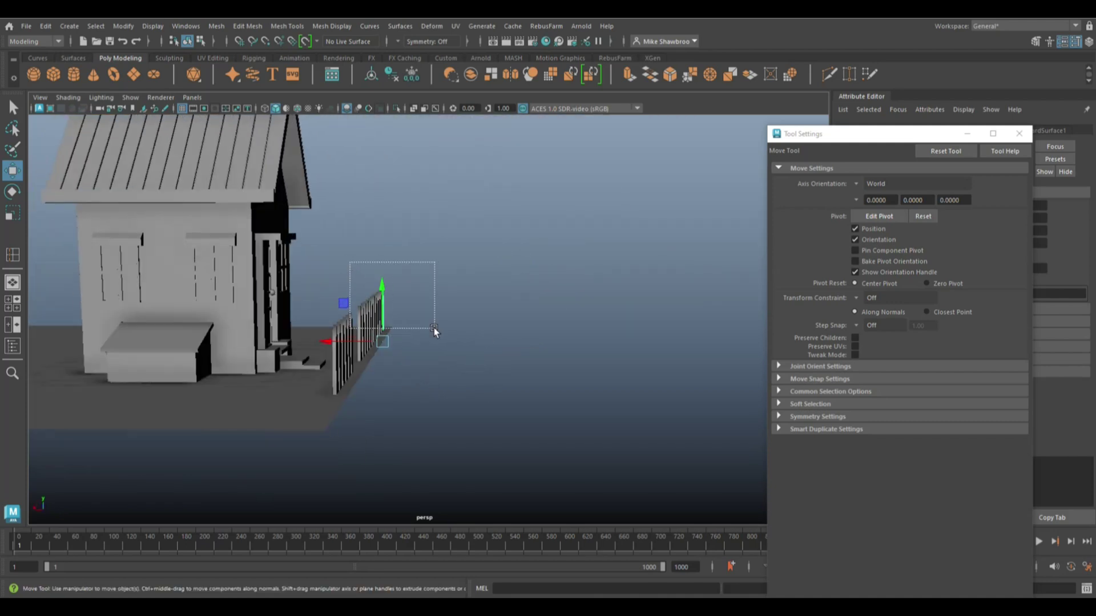
{"action": "scroll", "coordinate": [231, 366], "scroll_direction": "up", "scroll_amount": 5}
{"action": "scroll", "coordinate": [347, 426], "scroll_direction": "down", "scroll_amount": 5}
{"action": "left_click", "coordinate": [216, 26]}
{"action": "left_click", "coordinate": [225, 60]}
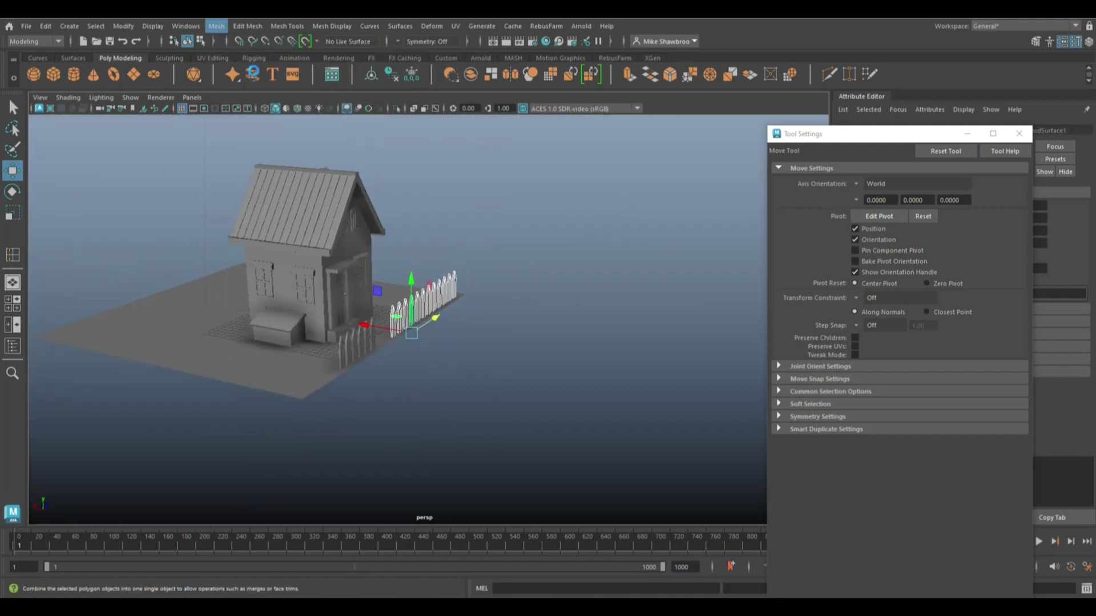
- Rotate the fence section to run along the yard and move it along the house front
{"action": "key", "text": "e"}
{"action": "mouse_move", "coordinate": [440, 313]}
{"action": "left_mouse_down"}
{"action": "mouse_move", "coordinate": [504, 320]}
{"action": "mouse_move", "coordinate": [521, 353]}
{"action": "mouse_move", "coordinate": [568, 327]}
{"action": "left_mouse_up"}
{"action": "key", "text": "w"}
{"action": "left_click_drag", "start_coordinate": [585, 191], "coordinate": [690, 271], "text": "alt"}
{"action": "mouse_move", "coordinate": [465, 186]}
{"action": "left_mouse_down"}
{"action": "mouse_move", "coordinate": [314, 320]}
{"action": "mouse_move", "coordinate": [361, 410]}
{"action": "left_mouse_up"}
{"action": "middle_click_drag", "start_coordinate": [362, 411], "coordinate": [102, 407]}
{"action": "left_click_drag", "start_coordinate": [61, 415], "coordinate": [566, 385], "text": "alt"}
{"action": "middle_click_drag", "start_coordinate": [567, 385], "coordinate": [600, 416]}
{"action": "mouse_move", "coordinate": [571, 381]}
{"action": "left_mouse_down"}
{"action": "mouse_move", "coordinate": [709, 396]}
{"action": "mouse_move", "coordinate": [560, 435]}
{"action": "mouse_move", "coordinate": [623, 423]}
{"action": "left_mouse_up"}
- Rotate another fence copy and slide it into place along the yard's front edge
{"action": "key", "text": "e"}
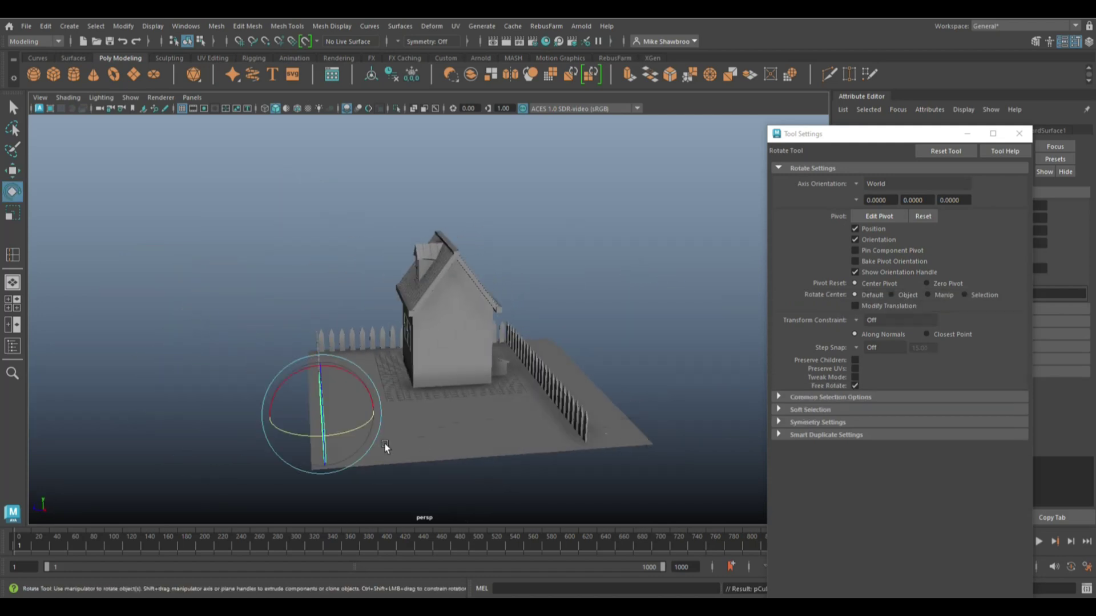
{"action": "left_click_drag", "start_coordinate": [419, 421], "coordinate": [372, 443], "text": "alt"}
{"action": "key", "text": "w"}
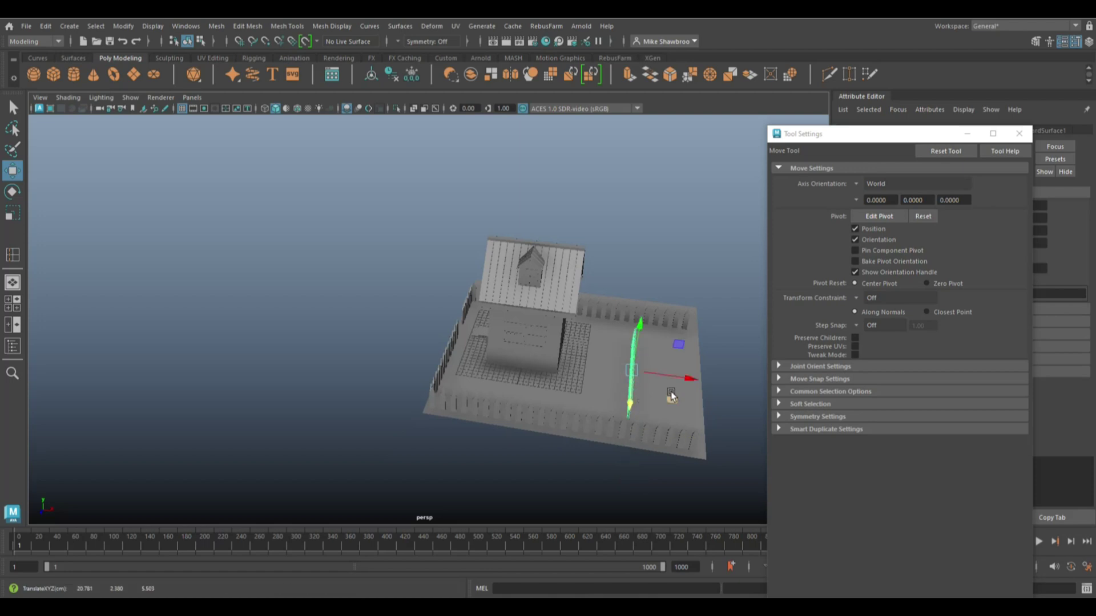
{"action": "left_click_drag", "start_coordinate": [671, 396], "coordinate": [656, 400]}
{"action": "left_click_drag", "start_coordinate": [657, 399], "coordinate": [339, 434], "text": "alt"}
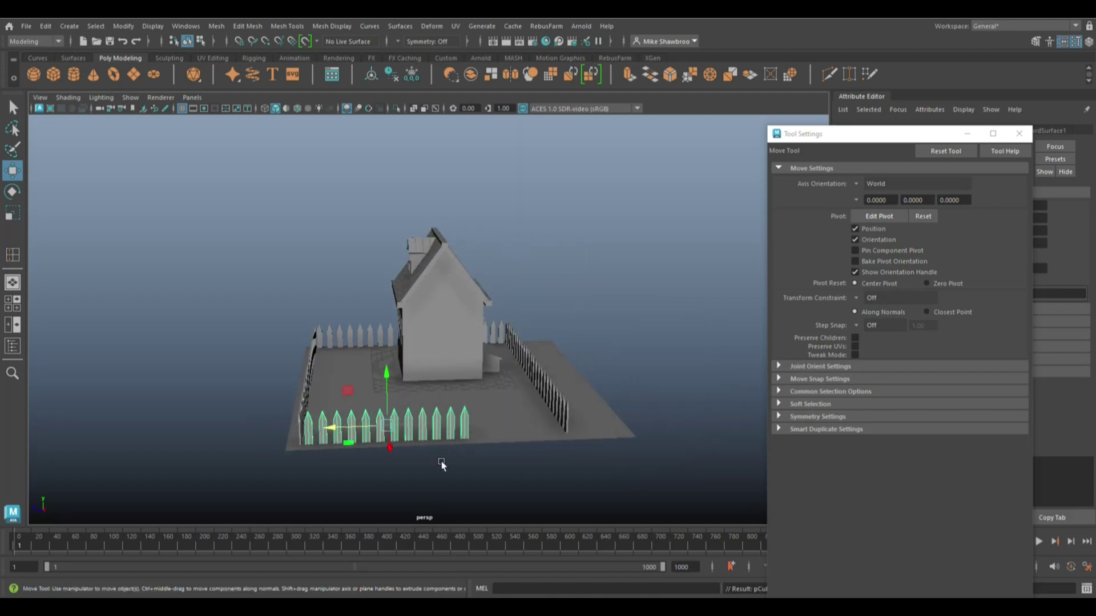
{"action": "middle_click_drag", "start_coordinate": [442, 465], "coordinate": [474, 450]}
- Combine the fence sections into one mesh and clear the selection
{"action": "left_click", "coordinate": [216, 26]}
{"action": "left_click", "coordinate": [255, 80]}
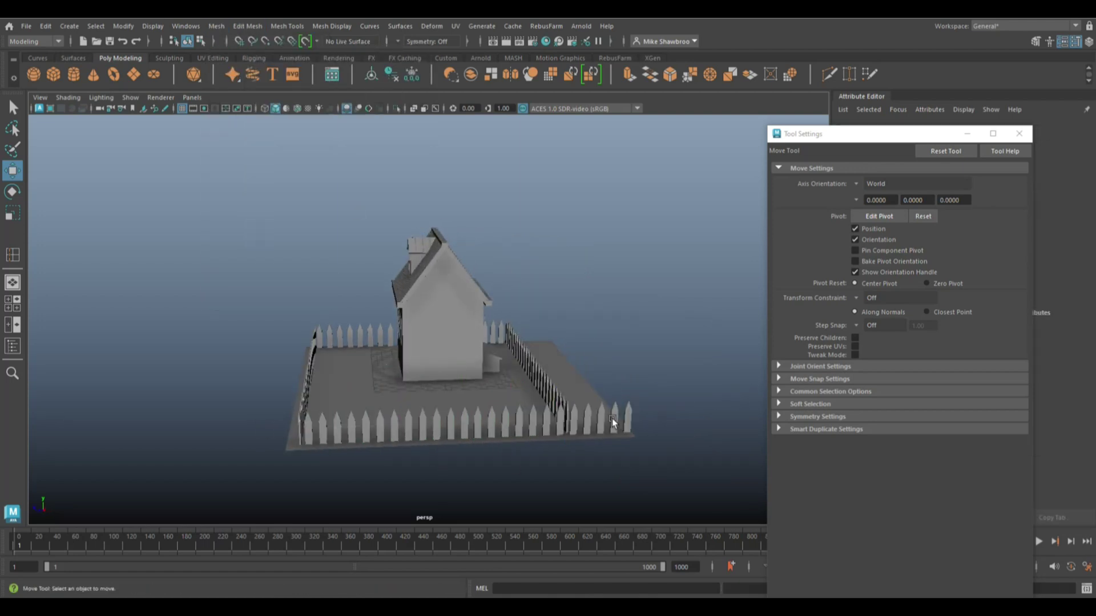
{"action": "key", "text": "Caps_Lock"}
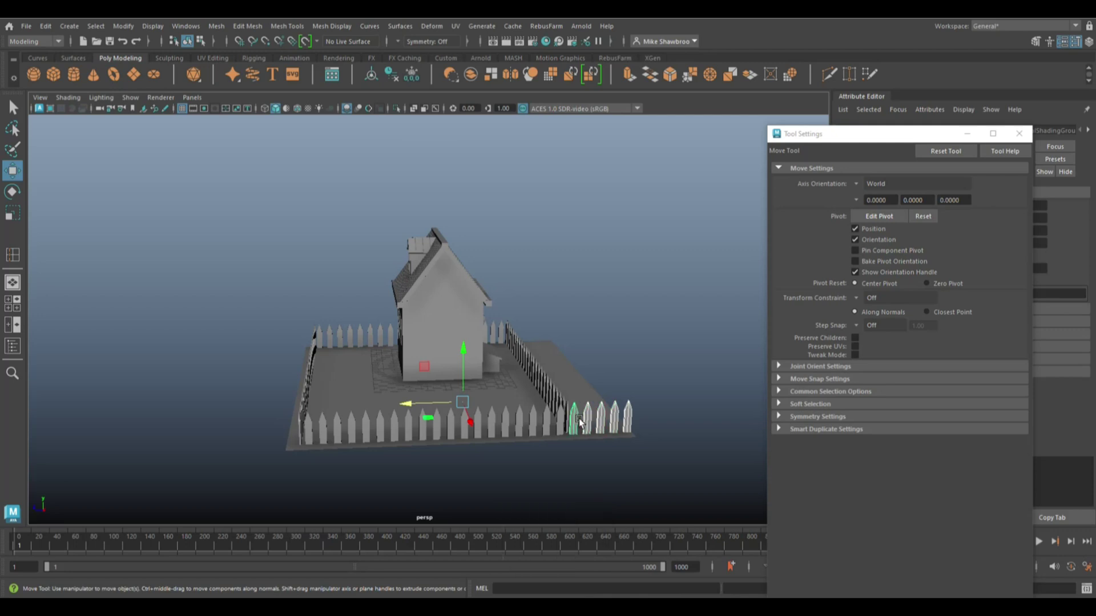
{"action": "left_click", "coordinate": [616, 446]}
{"action": "mouse_move", "coordinate": [616, 446]}
{"action": "left_mouse_down", "text": "alt"}
{"action": "mouse_move", "coordinate": [416, 435]}
{"action": "mouse_move", "coordinate": [368, 463]}
{"action": "mouse_move", "coordinate": [447, 359]}
{"action": "mouse_move", "coordinate": [442, 378]}
{"action": "mouse_move", "coordinate": [546, 367]}
{"action": "mouse_move", "coordinate": [553, 398]}
{"action": "mouse_move", "coordinate": [422, 402]}
{"action": "left_mouse_up", "text": "alt"}
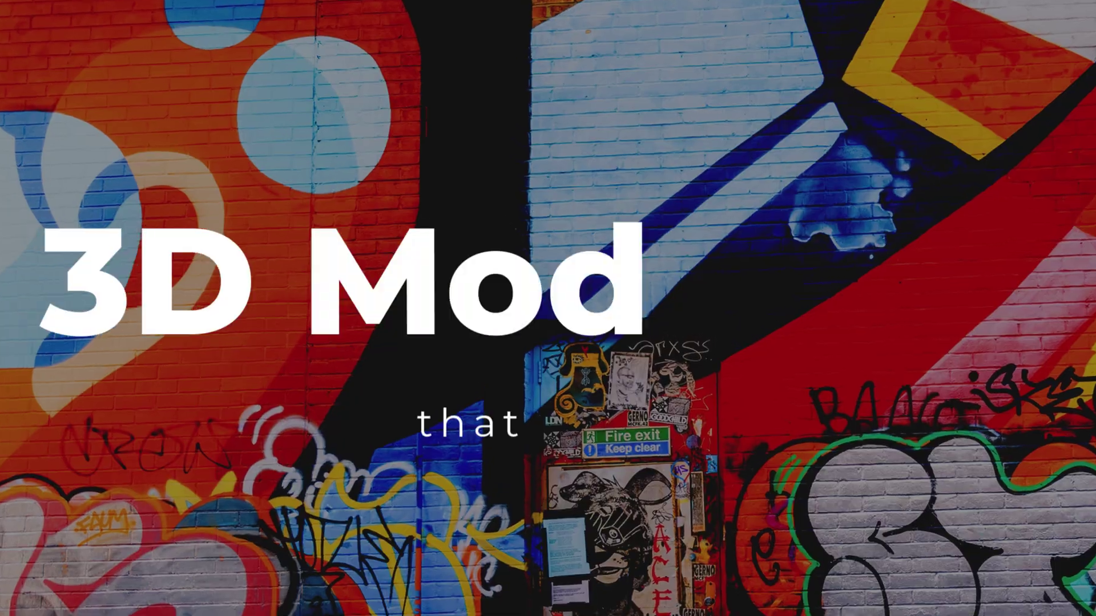